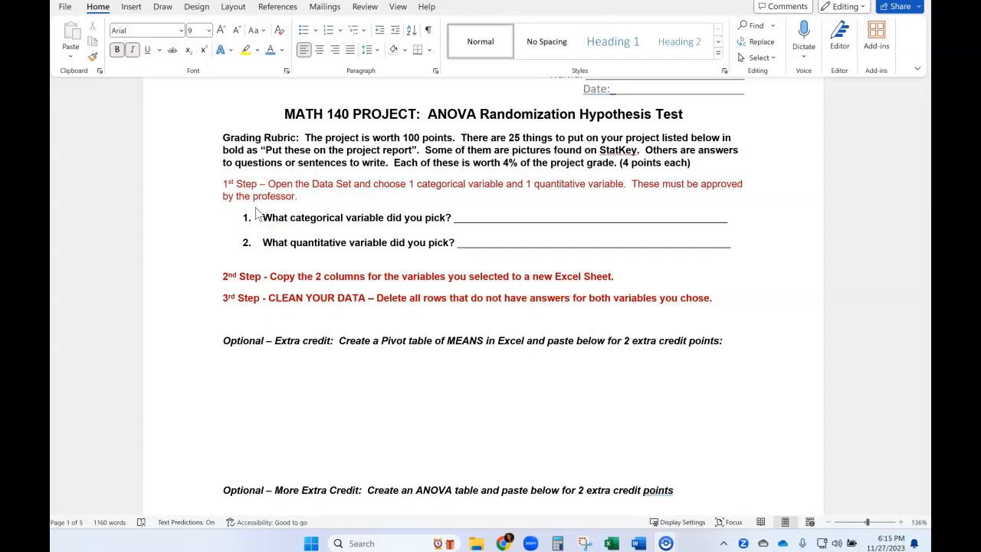
# - Switch to the Project class nov 27 workbook in Excel and copy the "Natural color of your hair" column into column A of a new sheet
pyautogui.moveTo(614, 544)
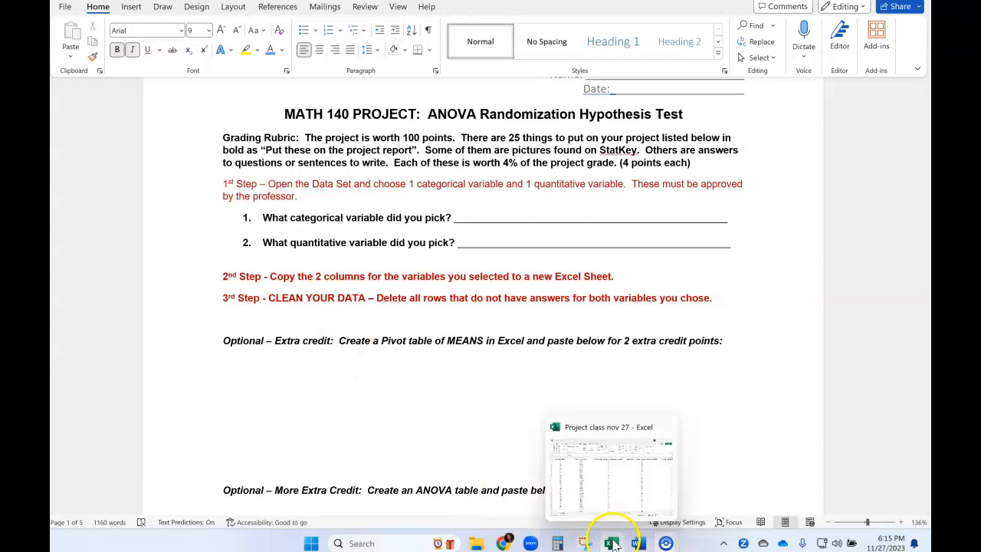
pyautogui.click(607, 498)
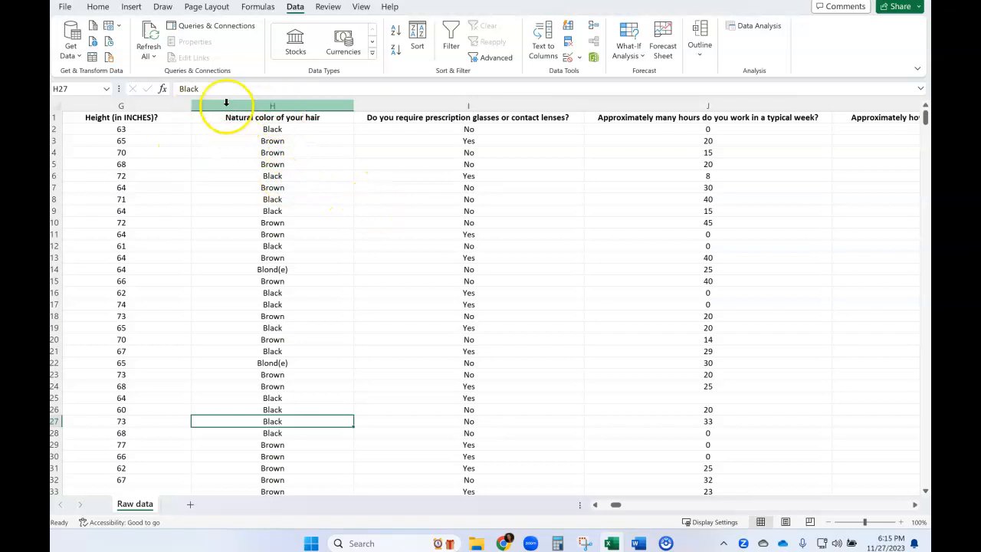
pyautogui.click(281, 106)
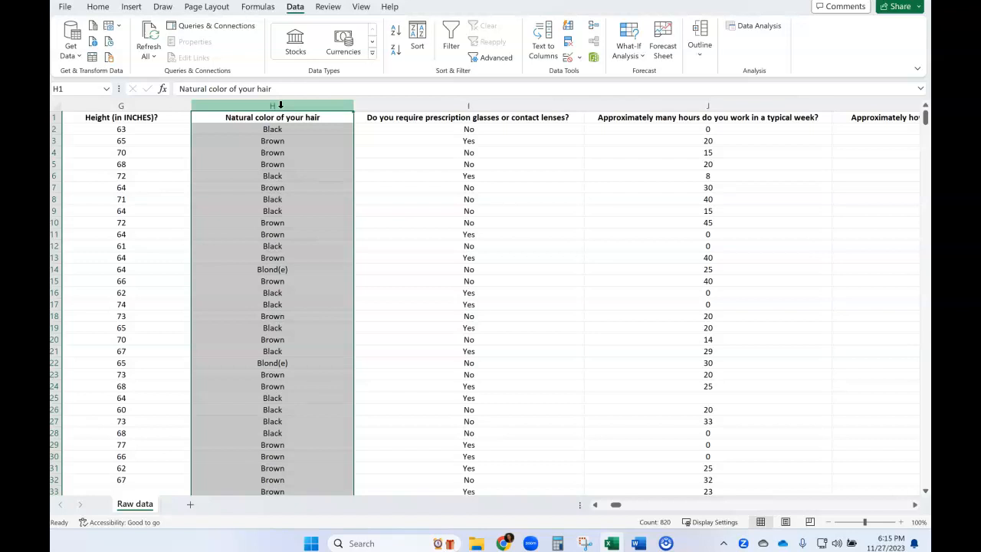
pyautogui.click(275, 103)
pyautogui.hotkey('ctrl', 'c')
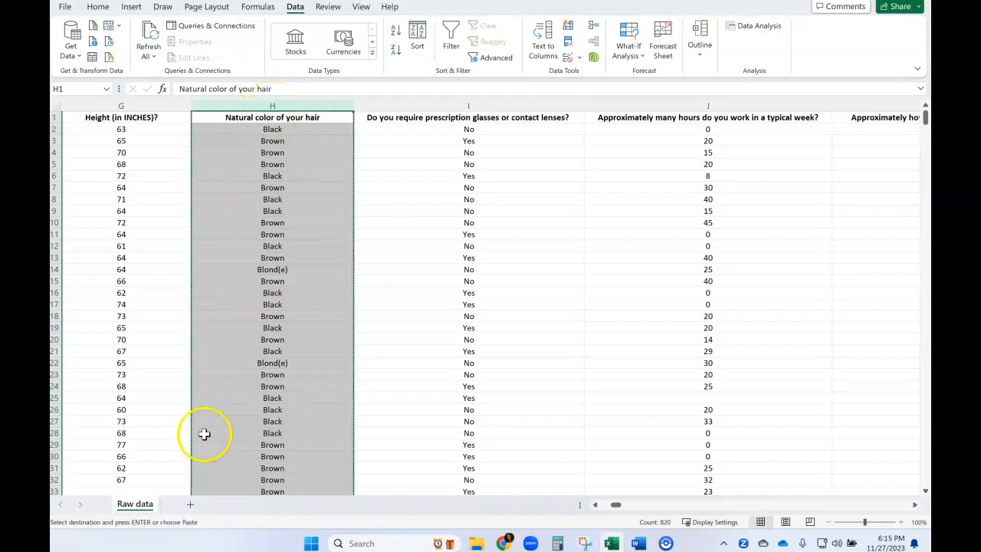
pyautogui.click(191, 504)
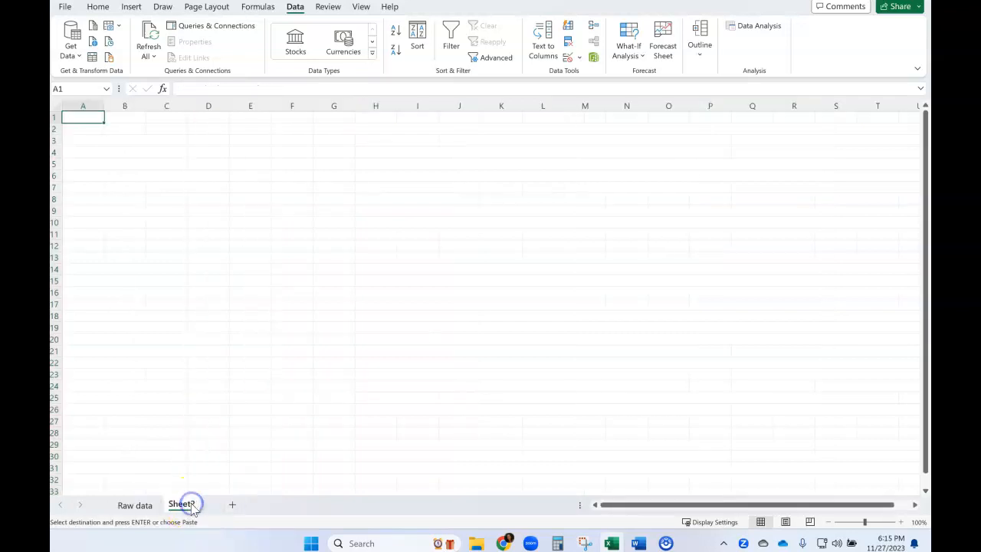
pyautogui.click(83, 106)
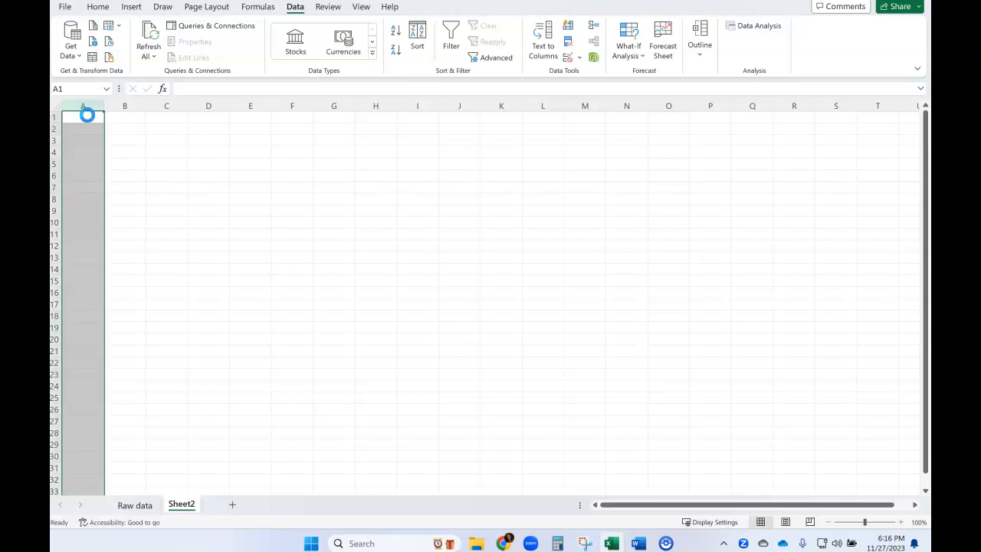
pyautogui.hotkey('ctrl', 'v')
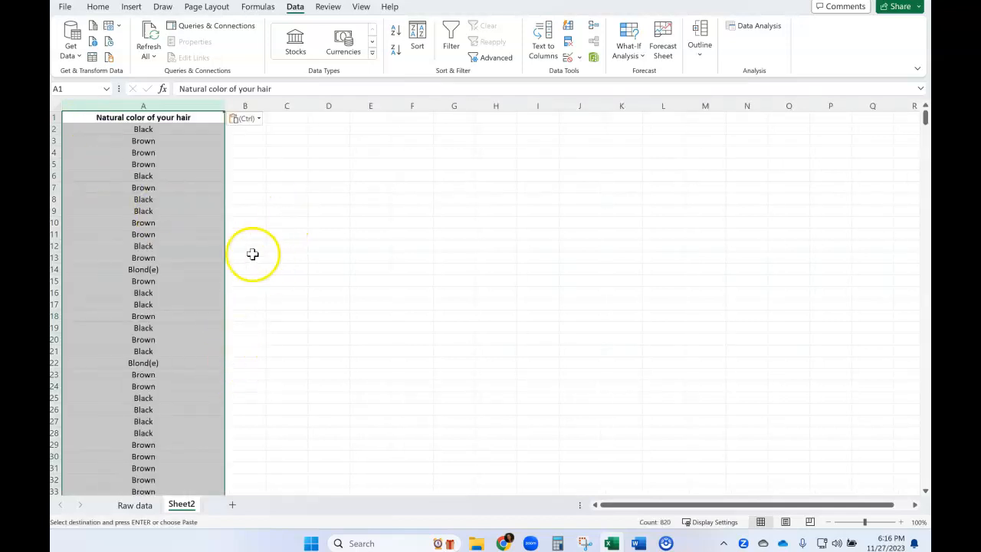
pyautogui.click(249, 221)
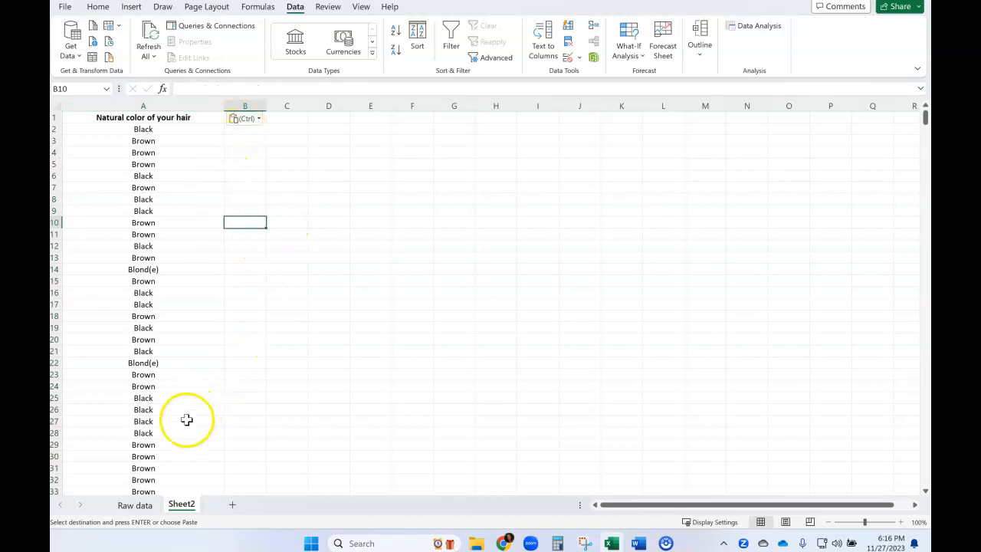
# - Copy the "Approximately many hours do you work in a typical week?" column from the Raw data sheet into column B of Sheet2
pyautogui.click(131, 505)
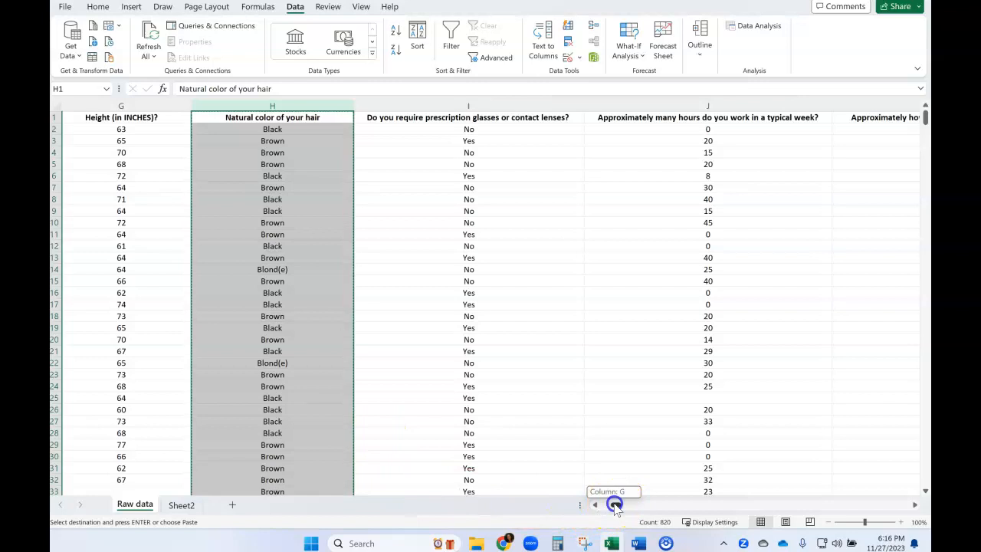
pyautogui.moveTo(616, 506); pyautogui.dragTo(617, 507)
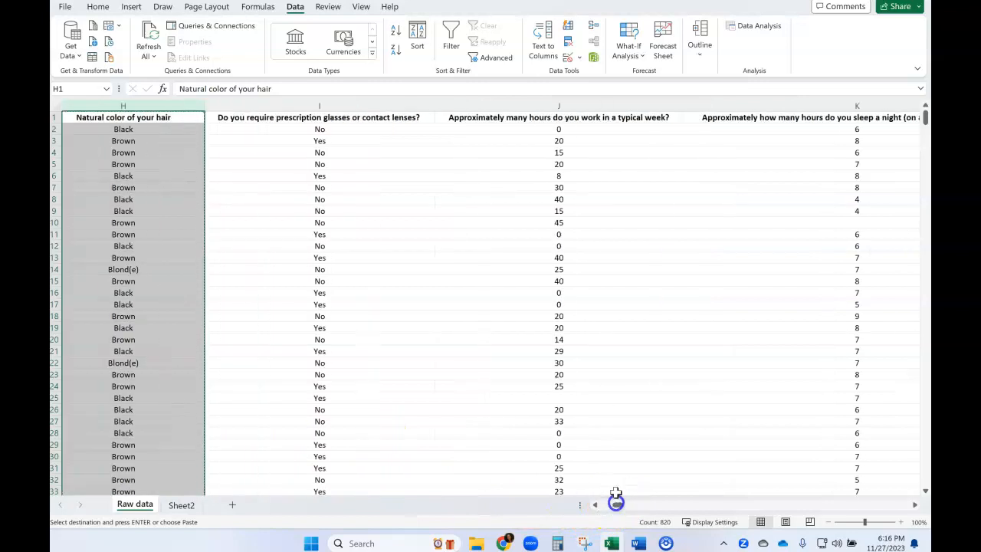
pyautogui.click(590, 212)
pyautogui.click(532, 105)
pyautogui.click(525, 118)
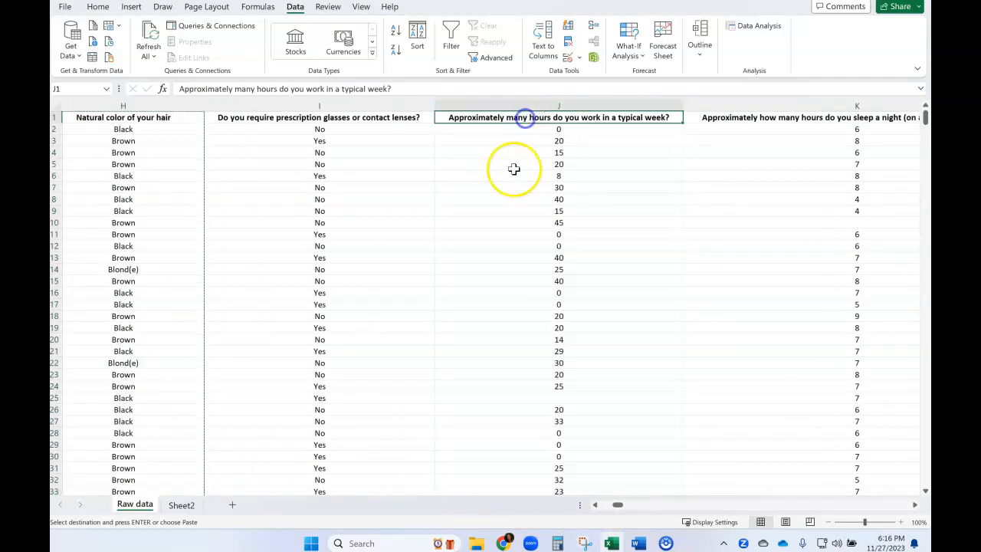
pyautogui.click(175, 115)
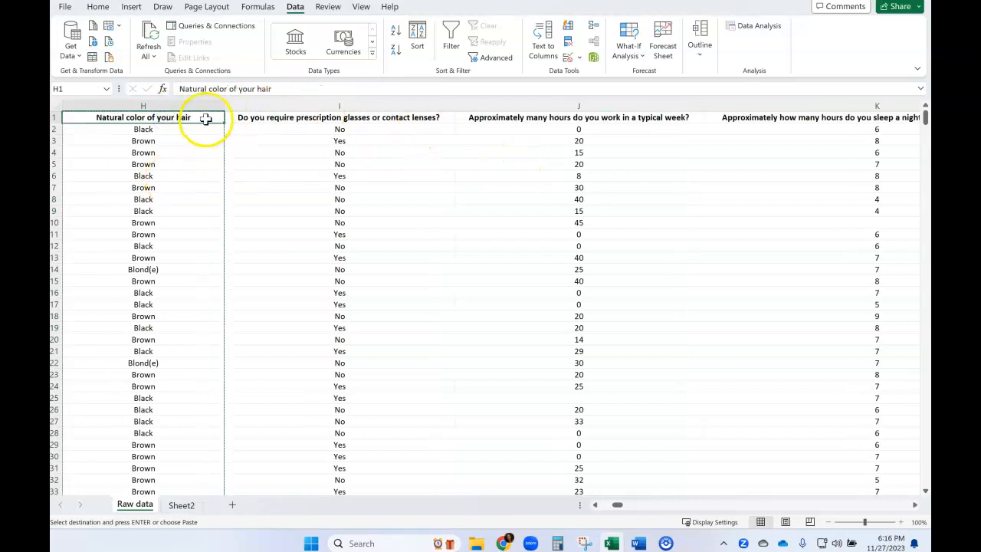
pyautogui.click(522, 118)
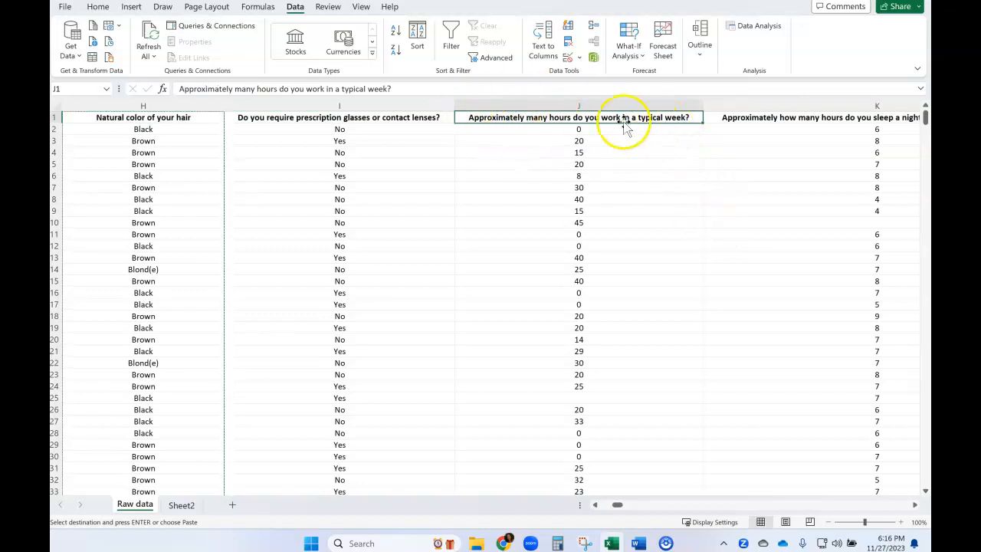
pyautogui.click(579, 106)
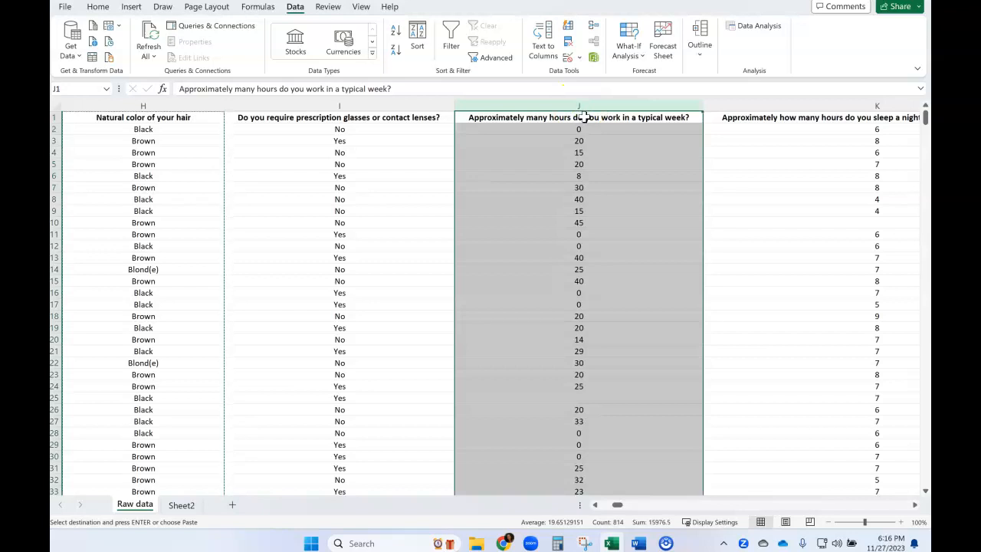
pyautogui.hotkey('ctrl', 'c')
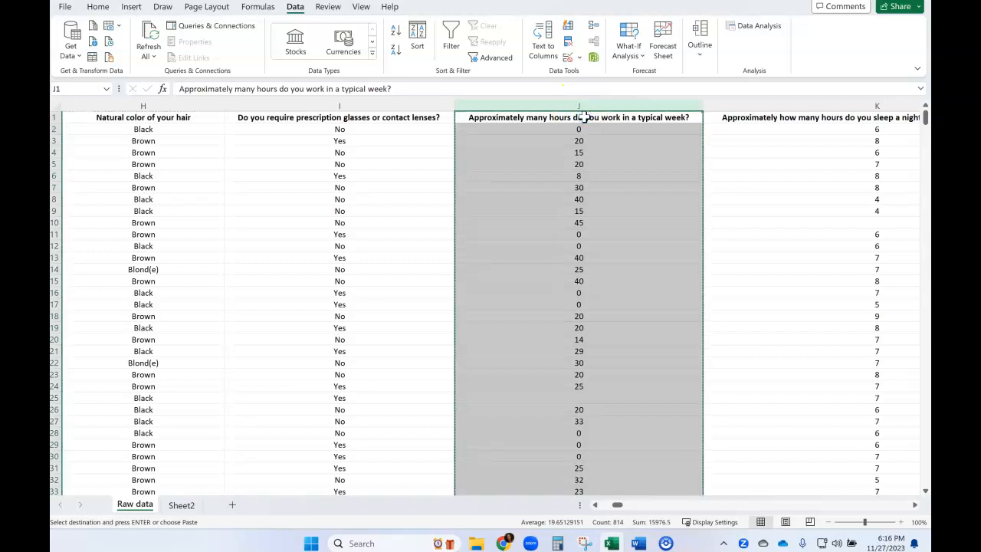
pyautogui.click(181, 507)
pyautogui.click(239, 116)
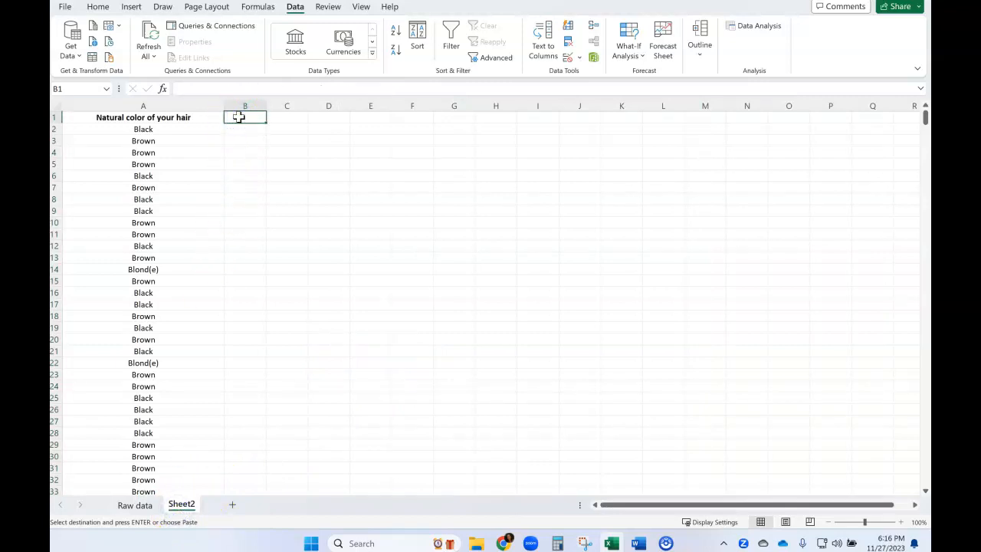
pyautogui.hotkey('ctrl', 'v')
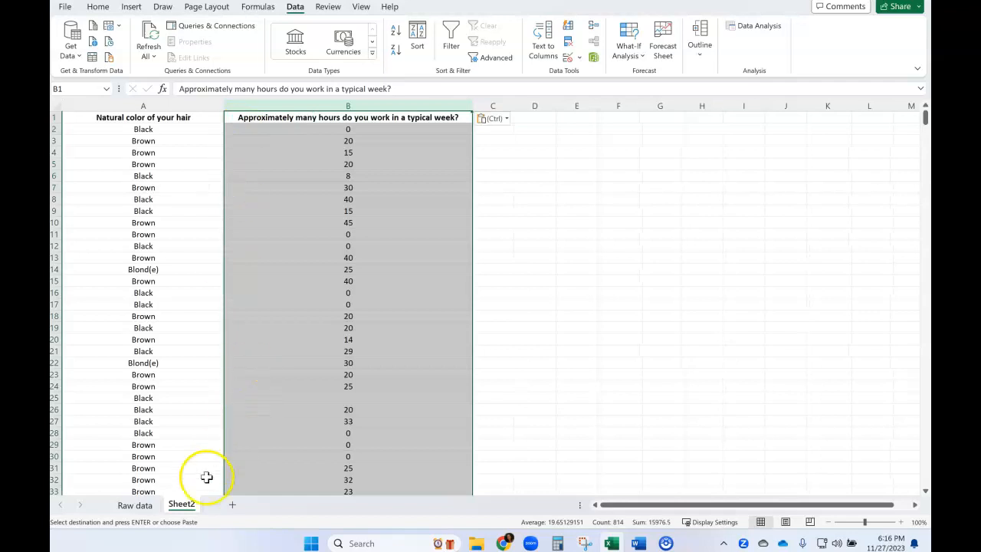
# - Rename Sheet2 as "Hair color vs work hrs"
pyautogui.click(182, 506)
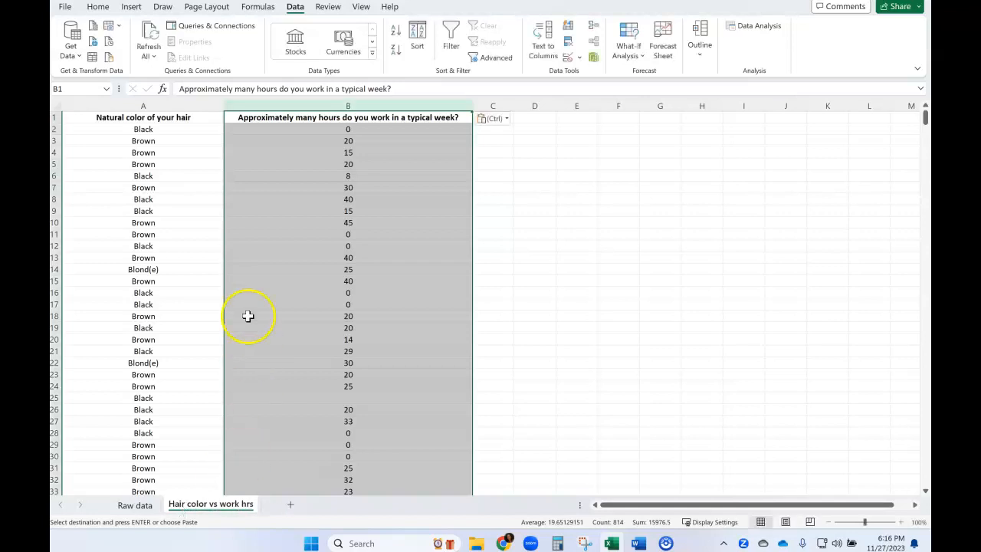
pyautogui.click(452, 292)
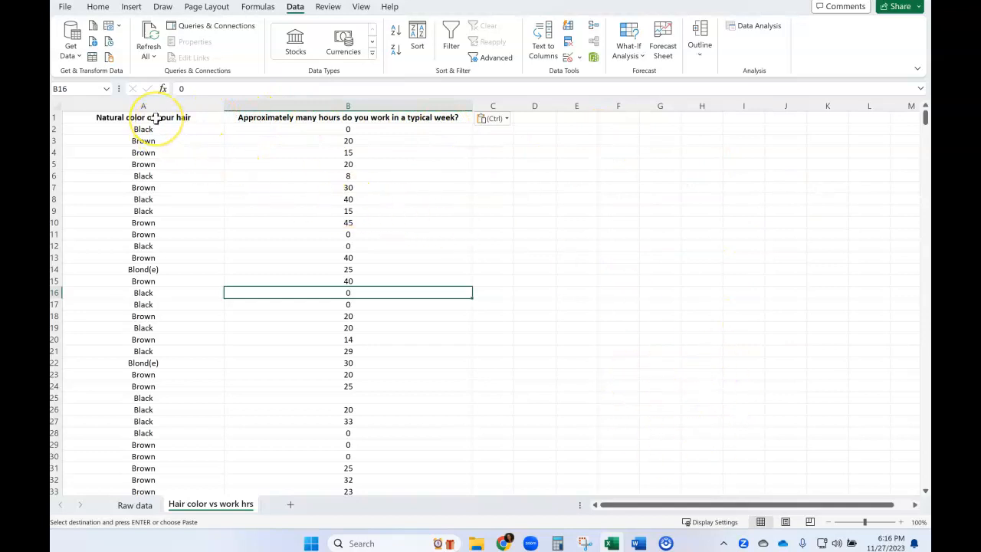
# - Turn on text wrapping for the header cells A1:B1 and narrow columns A and B
pyautogui.moveTo(155, 117); pyautogui.dragTo(237, 116)
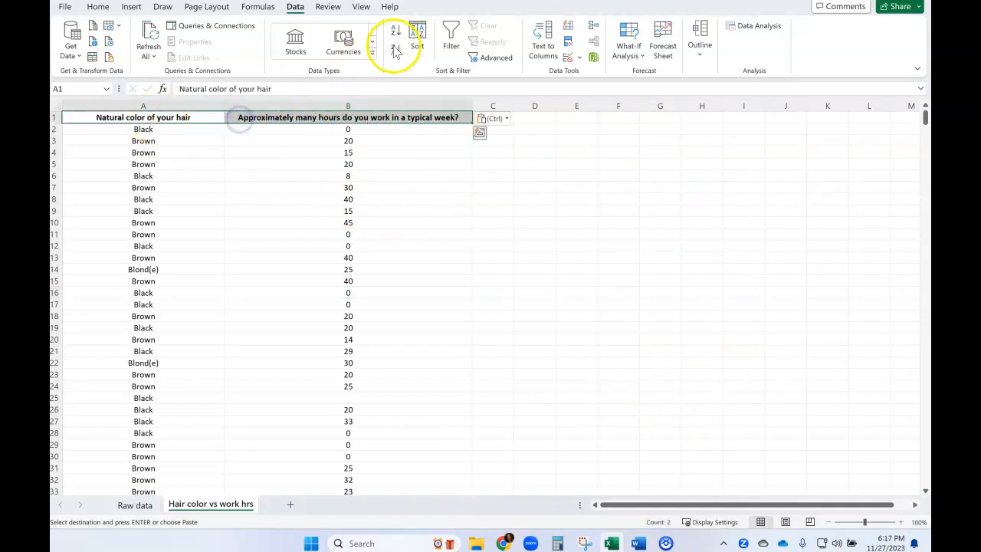
pyautogui.click(99, 7)
pyautogui.click(382, 30)
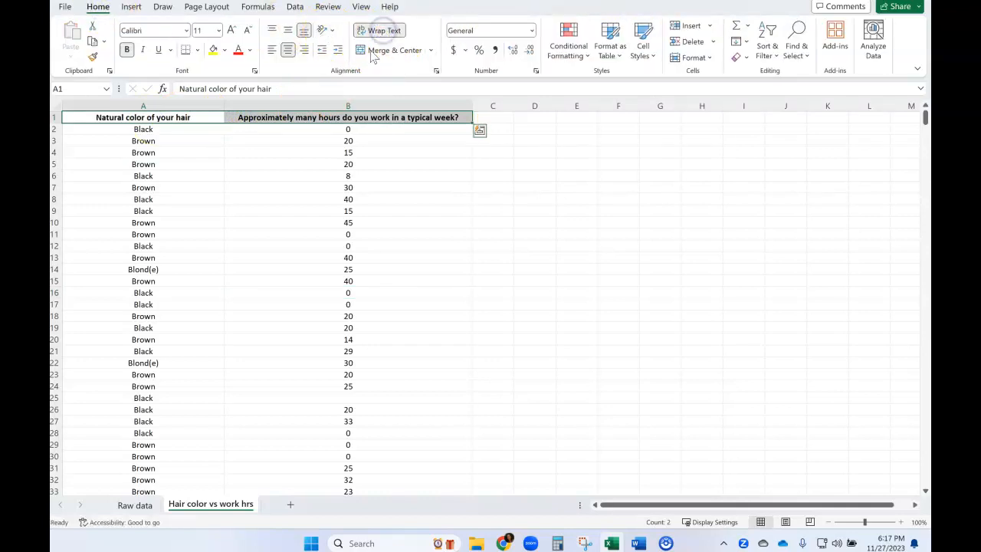
pyautogui.moveTo(224, 107); pyautogui.dragTo(159, 109)
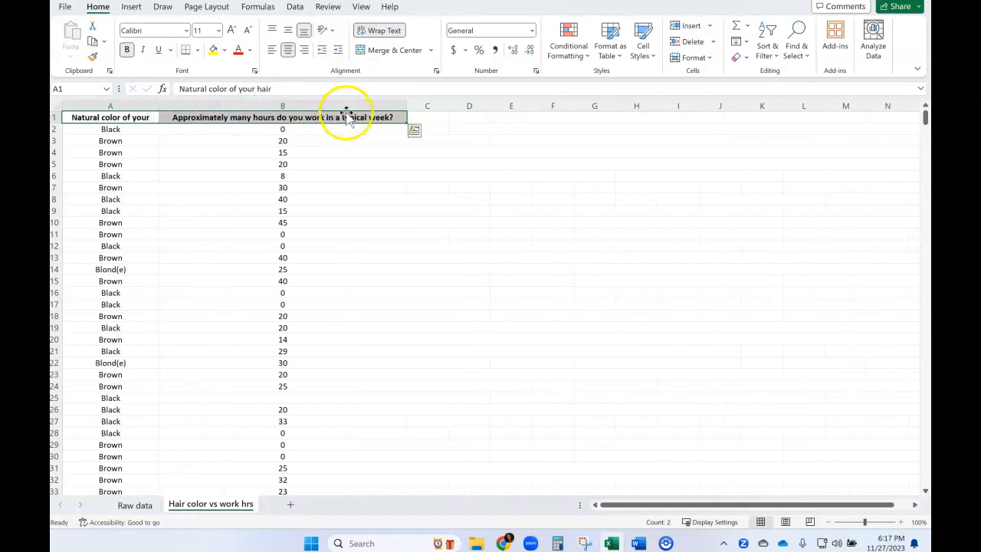
pyautogui.moveTo(410, 102); pyautogui.dragTo(272, 110)
pyautogui.click(197, 108)
pyautogui.moveTo(196, 107); pyautogui.dragTo(138, 103)
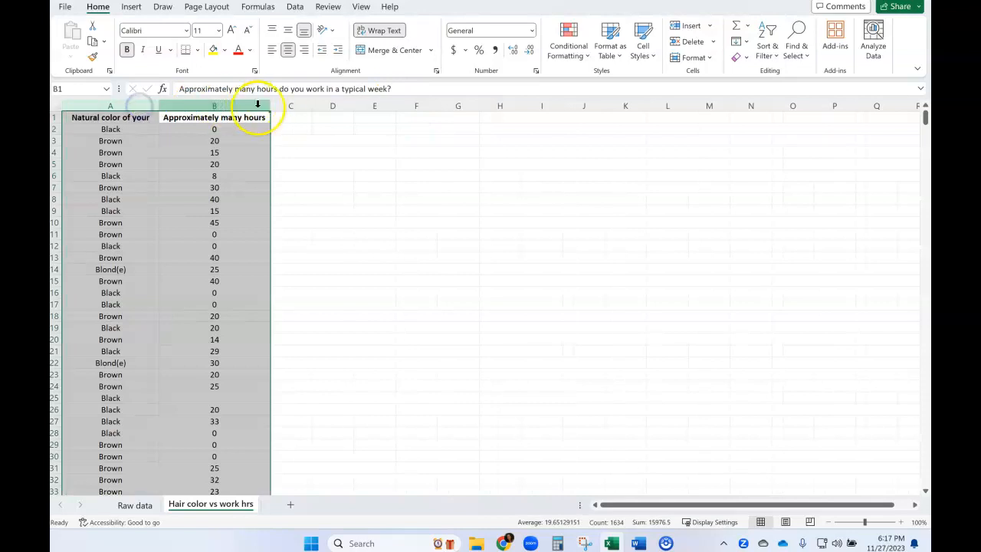
pyautogui.moveTo(270, 107); pyautogui.dragTo(237, 107)
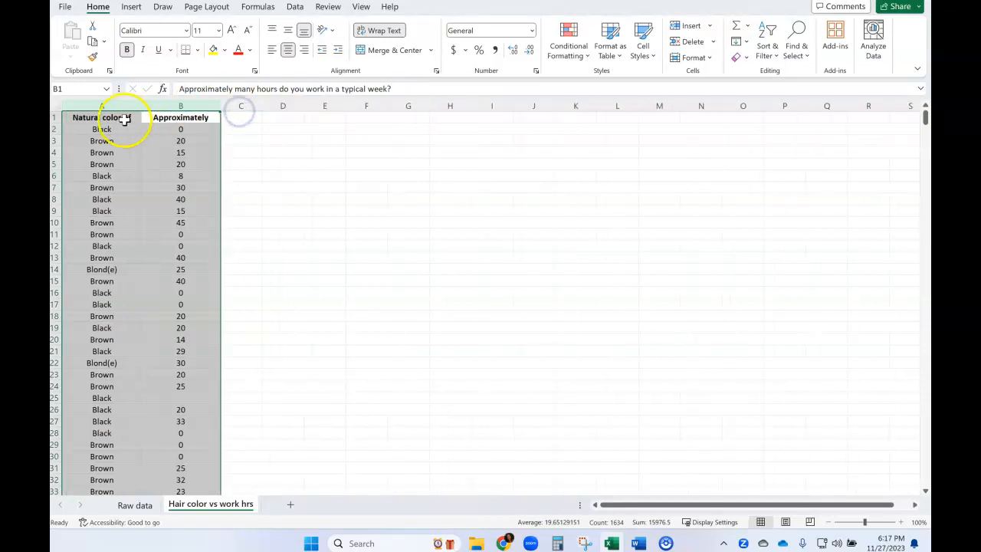
# - Reapply text wrapping to the header cells A1:B1 so row 1 fits the full headings
pyautogui.click(95, 123)
pyautogui.moveTo(95, 122); pyautogui.dragTo(146, 121)
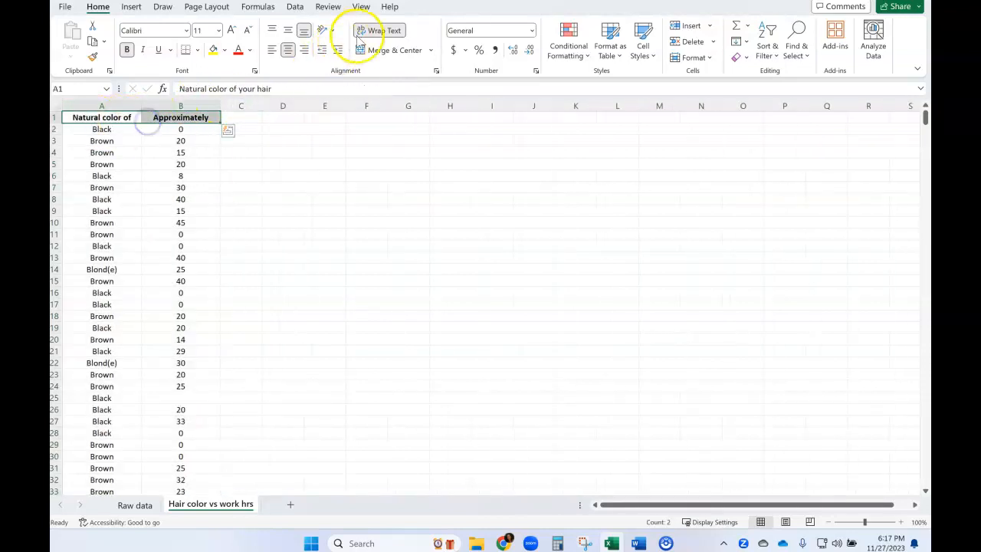
pyautogui.click(382, 34)
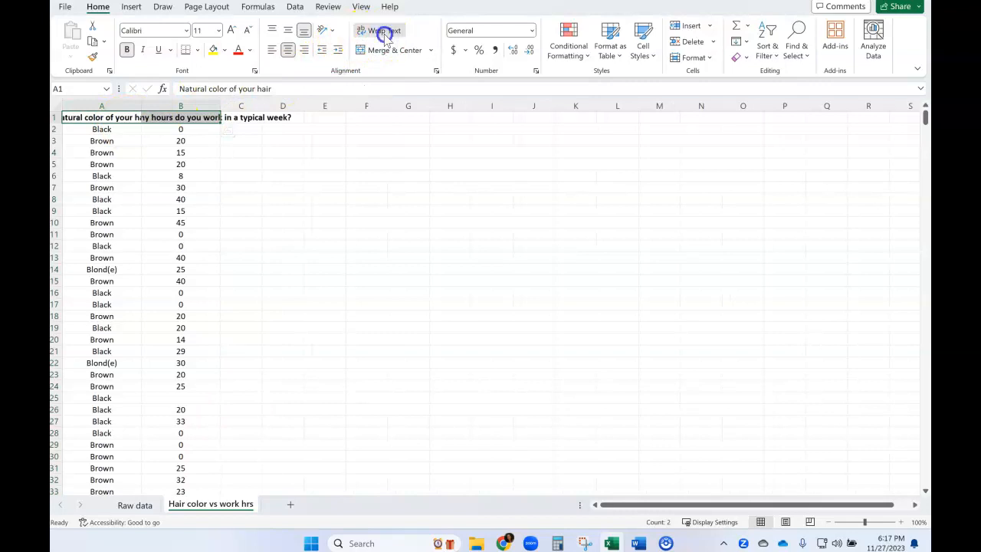
pyautogui.click(290, 188)
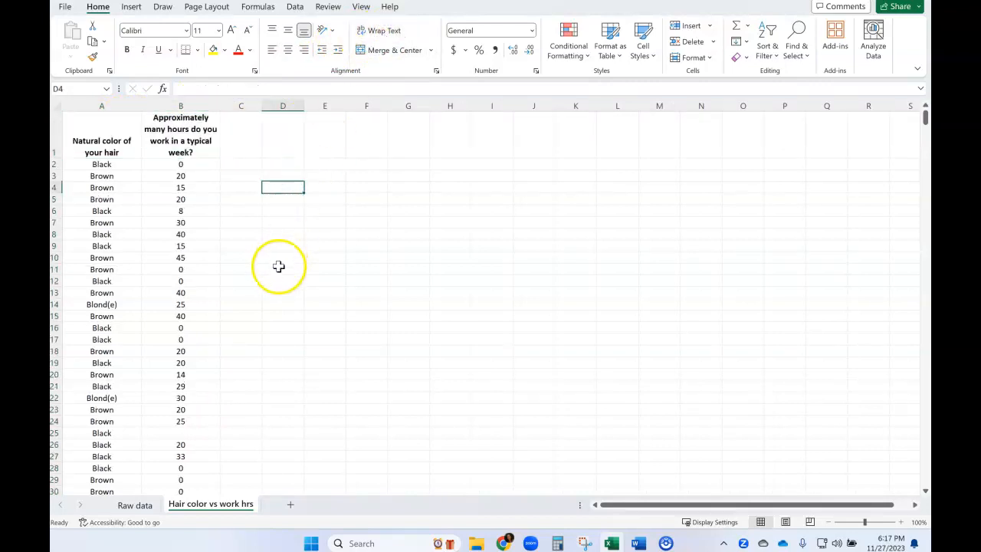
# - Align the header text in A1:B1 to the top of the cells
pyautogui.moveTo(111, 132); pyautogui.dragTo(153, 125)
pyautogui.click(274, 31)
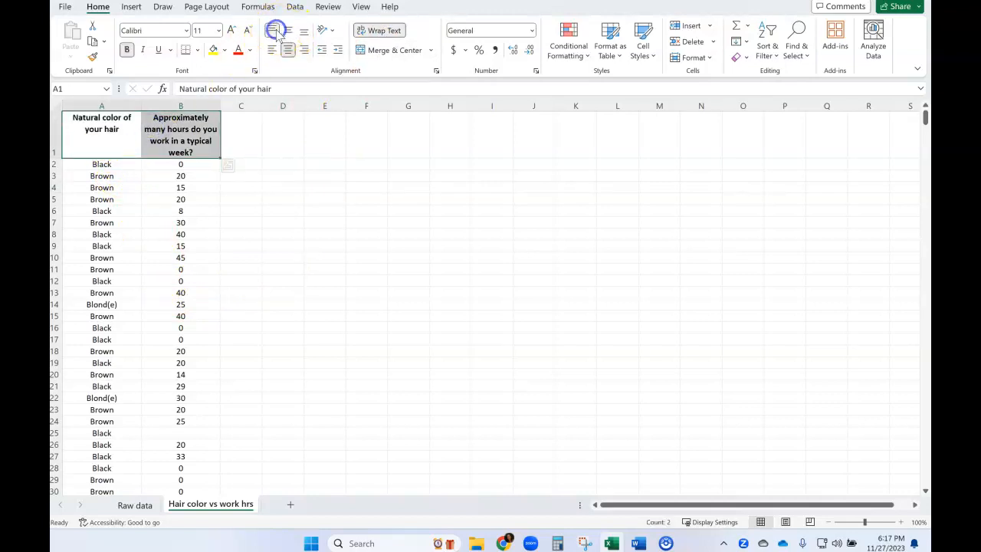
pyautogui.click(285, 209)
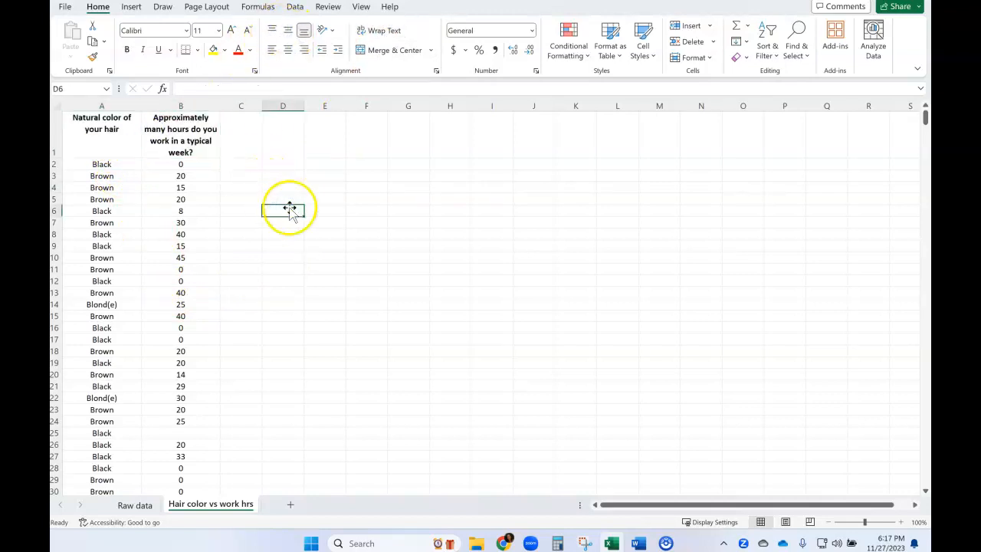
# - Look through the hair color and work hours columns for rows that lack an answer to one of the variables
pyautogui.scroll(-1, 256, 337)
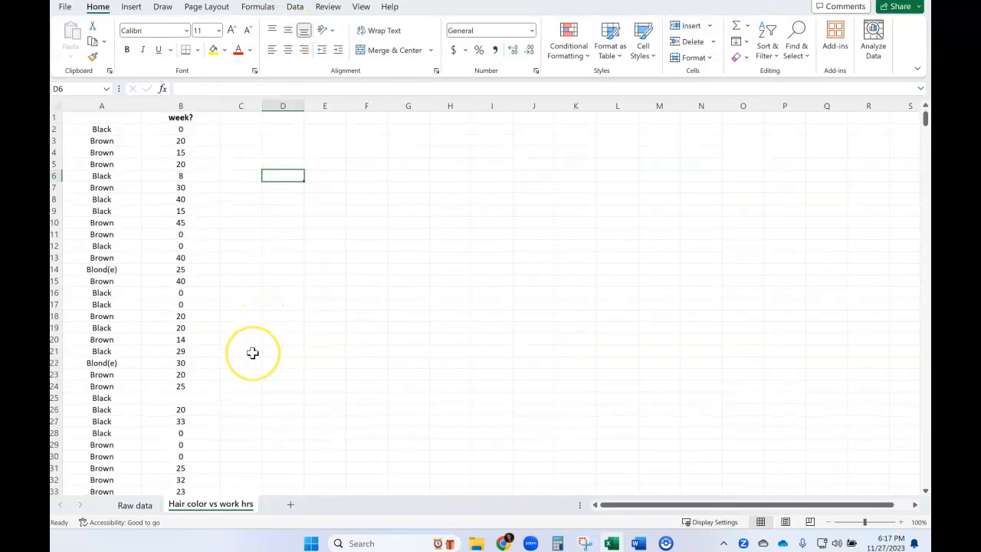
pyautogui.scroll(1, 253, 351)
pyautogui.click(175, 432)
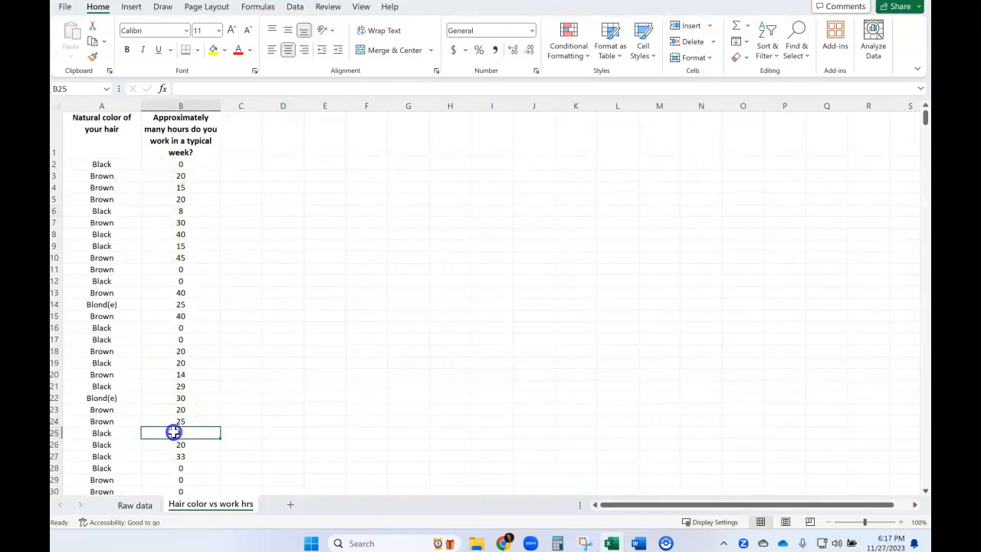
pyautogui.click(121, 434)
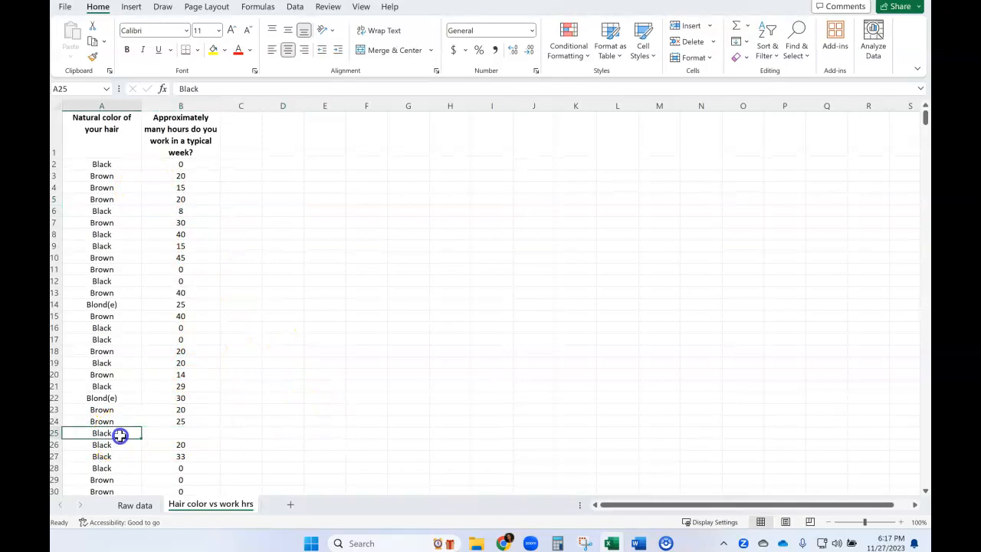
pyautogui.click(173, 433)
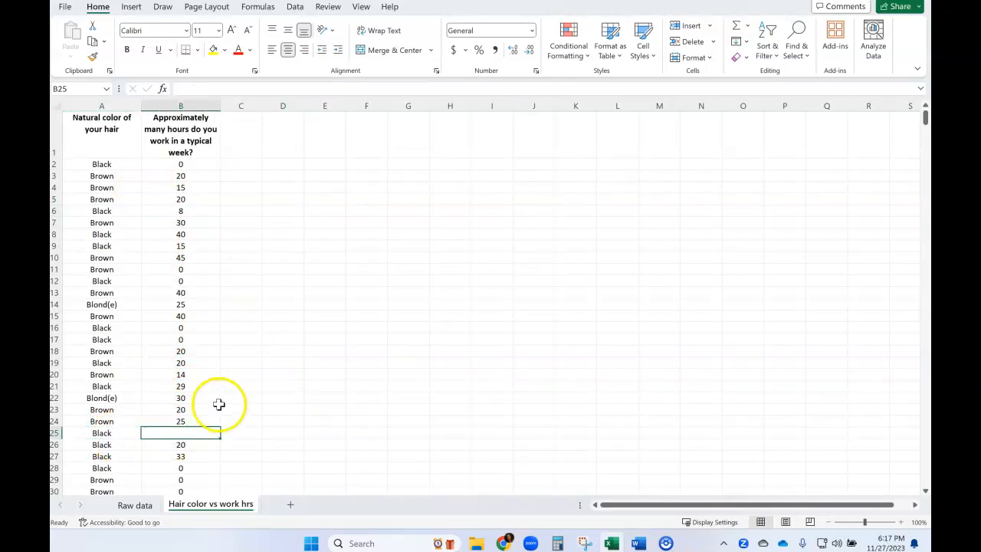
pyautogui.scroll(-3, 218, 404)
pyautogui.scroll(-9, 219, 404)
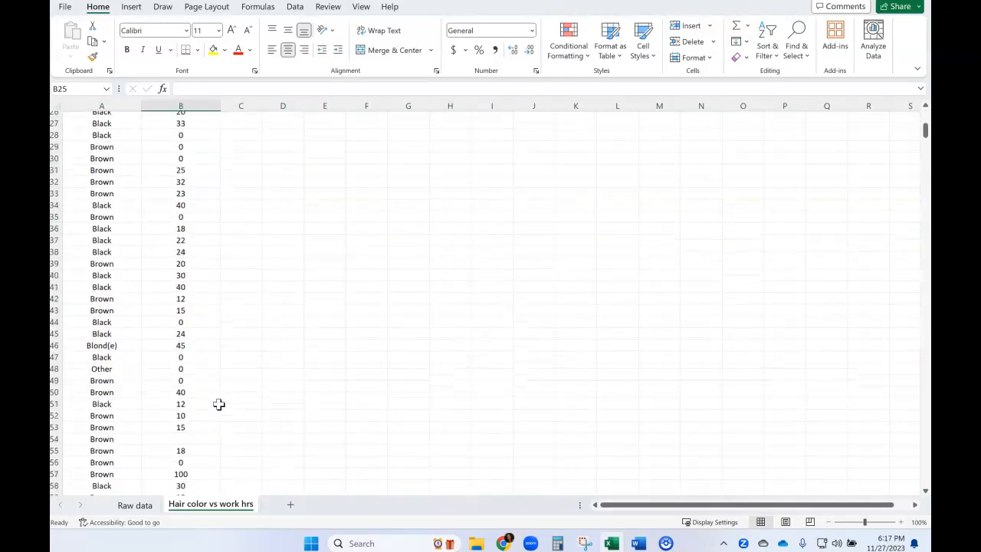
pyautogui.click(169, 316)
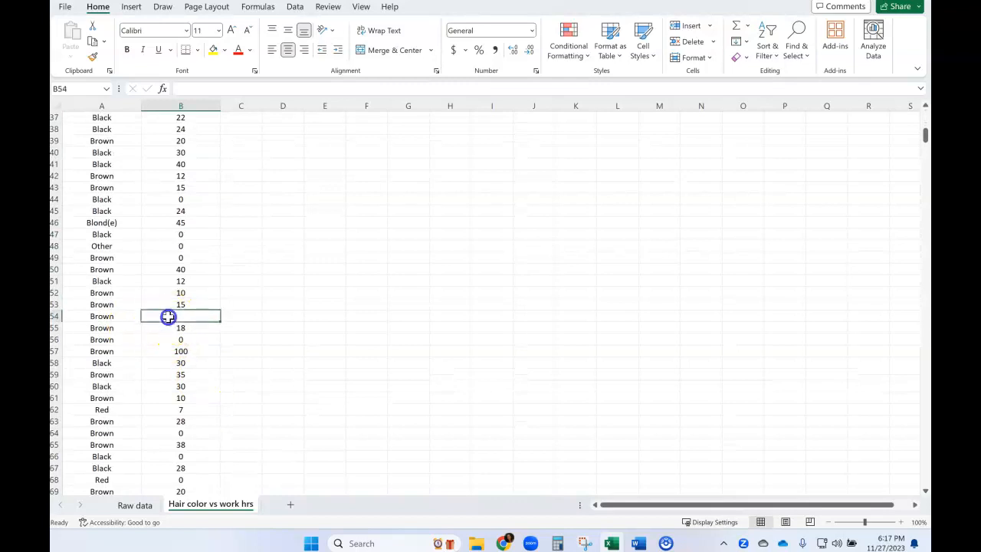
# - Scan the data from row 70 through row 141 for blank hair color or work hours cells
pyautogui.scroll(-4, 238, 375)
pyautogui.scroll(-7, 237, 374)
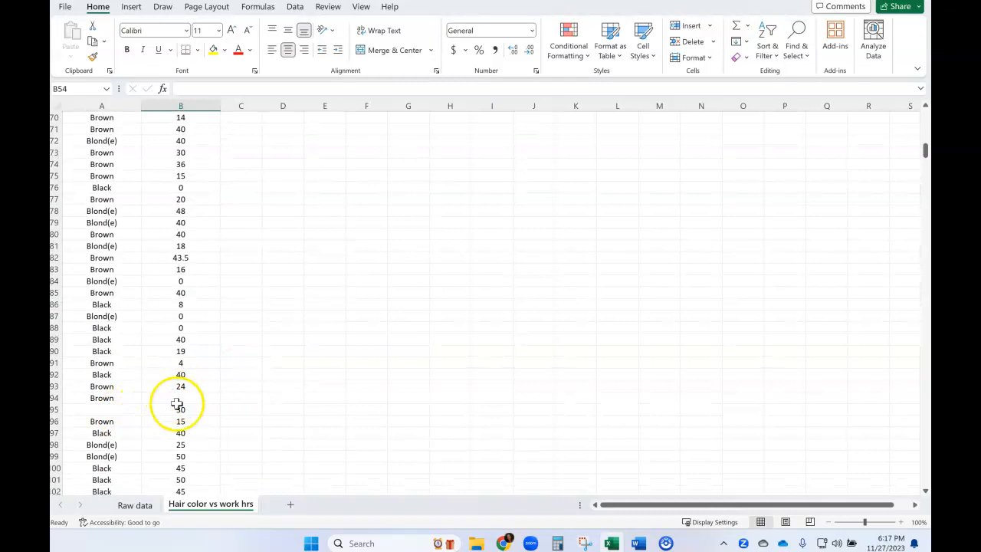
pyautogui.click(163, 414)
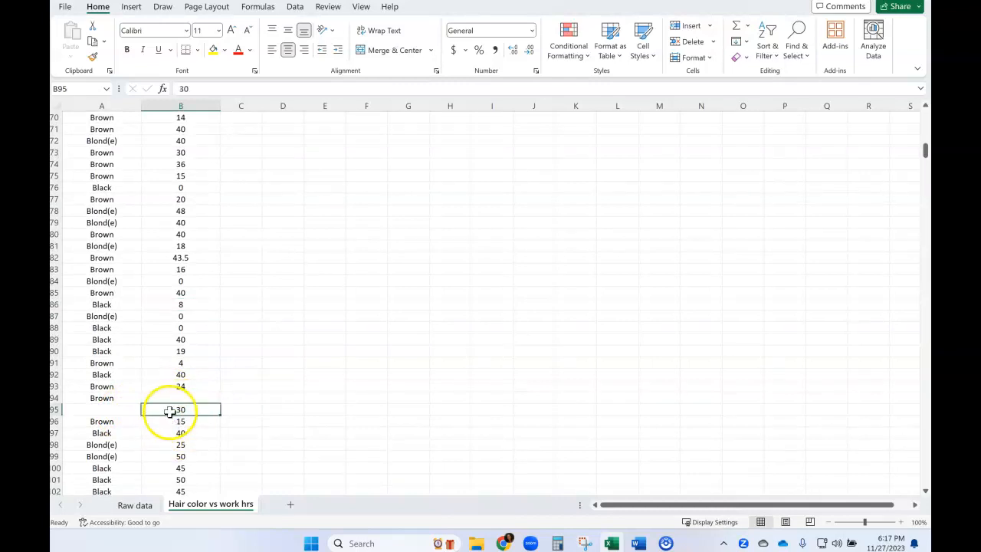
pyautogui.click(113, 412)
pyautogui.scroll(-3, 126, 414)
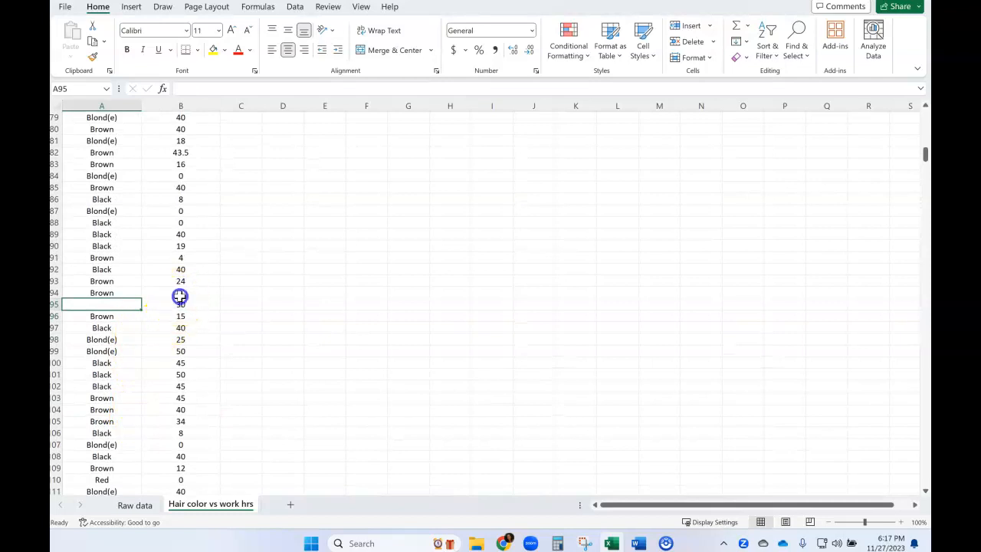
pyautogui.scroll(-3, 168, 389)
pyautogui.scroll(-10, 168, 389)
pyautogui.scroll(-3, 157, 389)
# - Delete the entire row 141, which has a hair color but no work hours answer
pyautogui.click(157, 282)
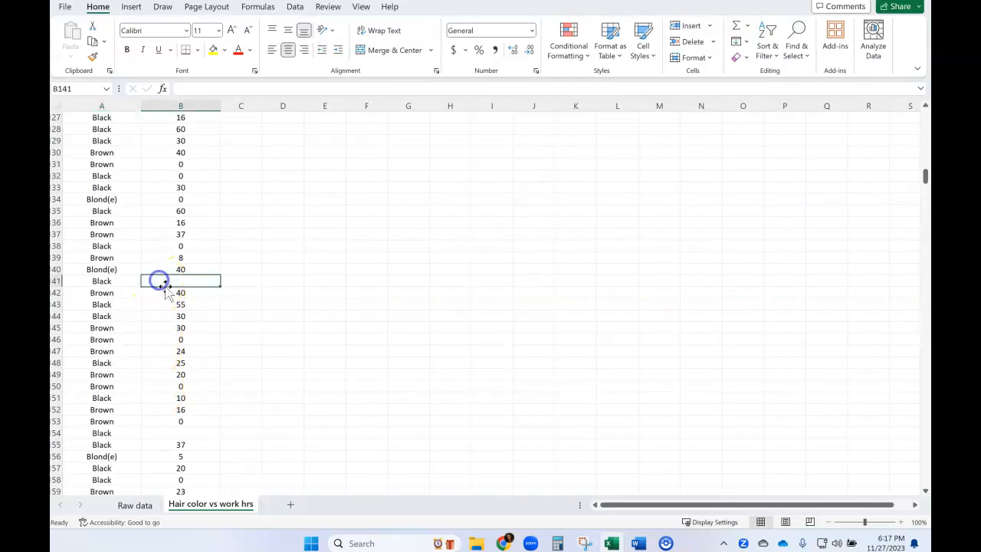
pyautogui.click(59, 282)
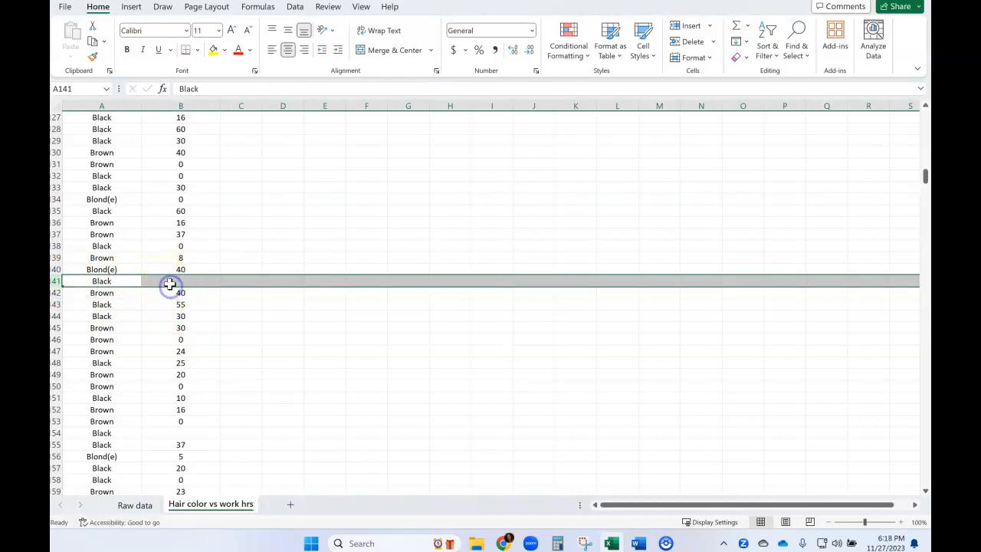
pyautogui.click(171, 282)
pyautogui.click(127, 280)
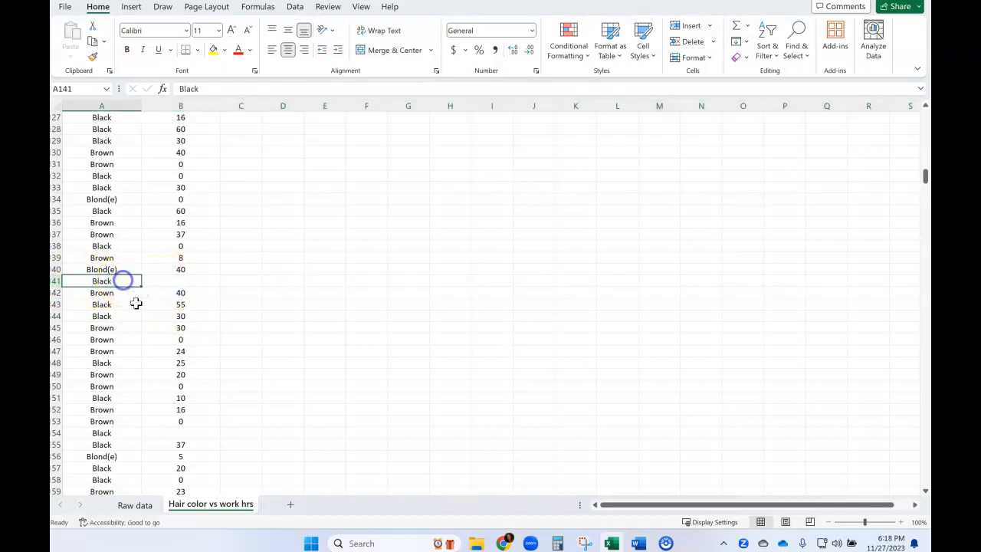
pyautogui.click(167, 279)
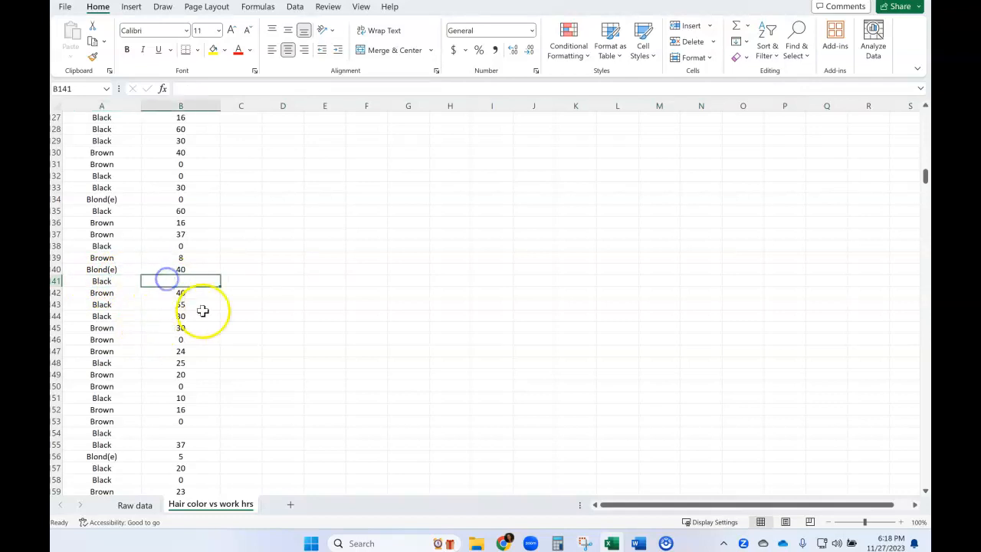
pyautogui.click(126, 283)
pyautogui.click(155, 282)
pyautogui.click(132, 282)
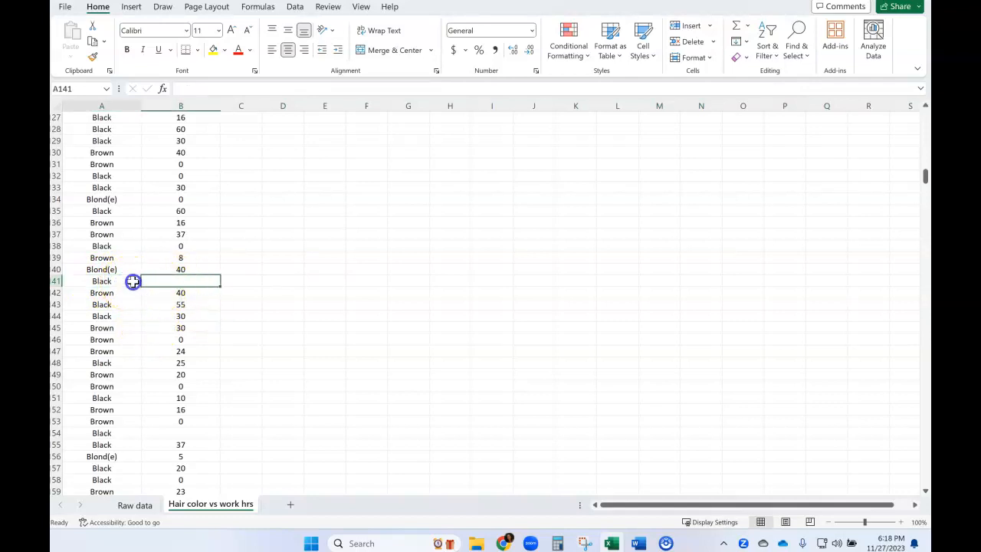
pyautogui.click(56, 281)
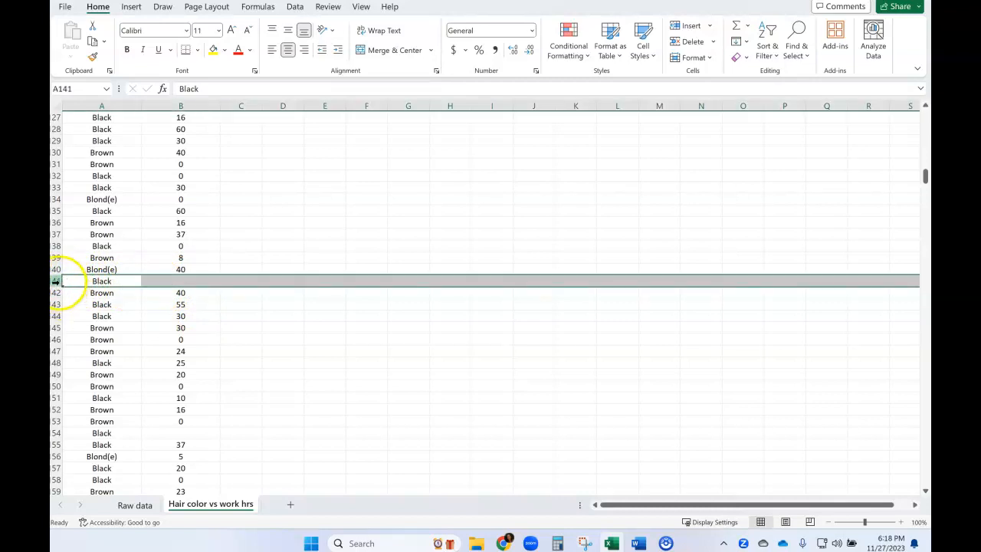
pyautogui.rightClick(102, 282)
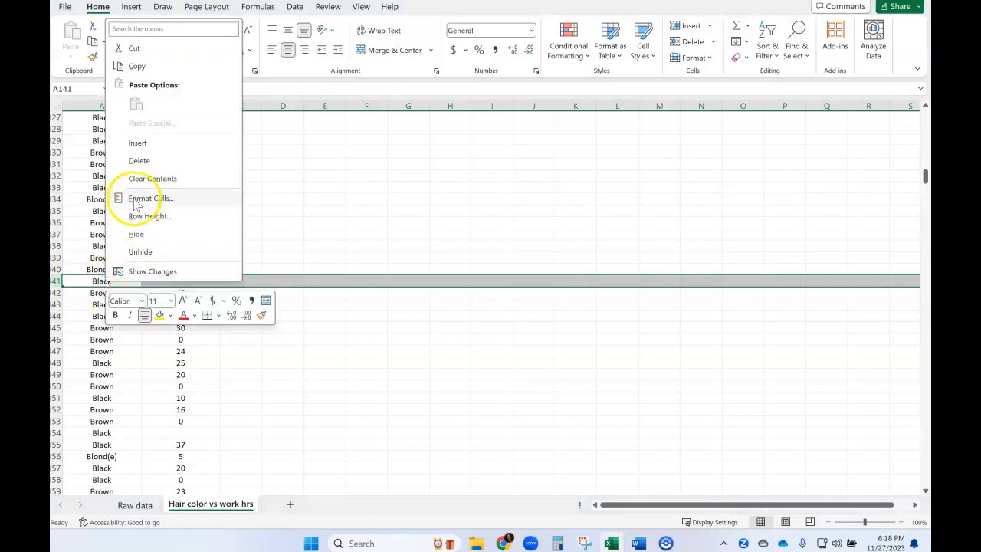
pyautogui.click(139, 160)
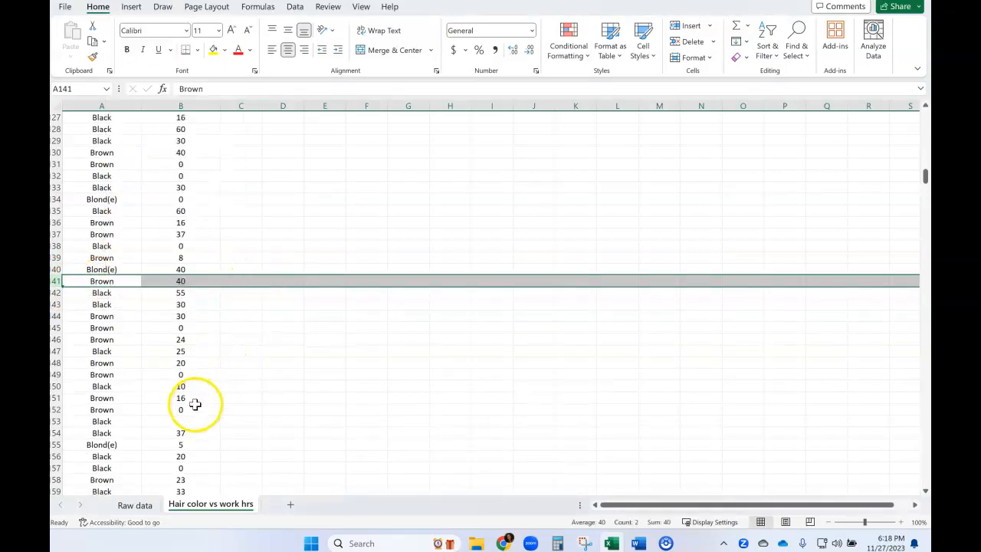
# - Sort the data by the work hours column from smallest to largest, expanding the selection to include hair color
pyautogui.click(184, 421)
pyautogui.scroll(-7, 241, 396)
pyautogui.scroll(5, 240, 397)
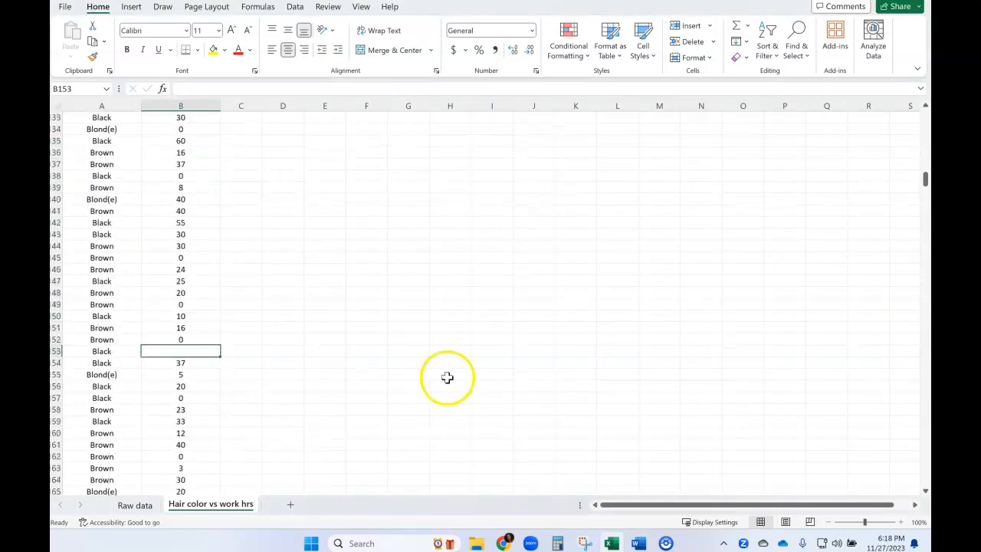
pyautogui.moveTo(925, 182); pyautogui.dragTo(926, 113)
pyautogui.click(197, 104)
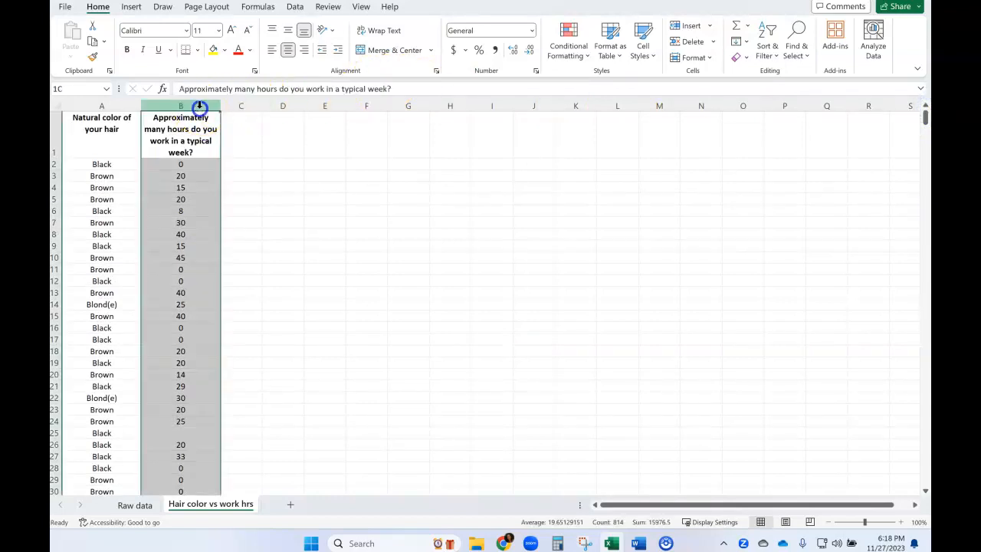
pyautogui.click(767, 51)
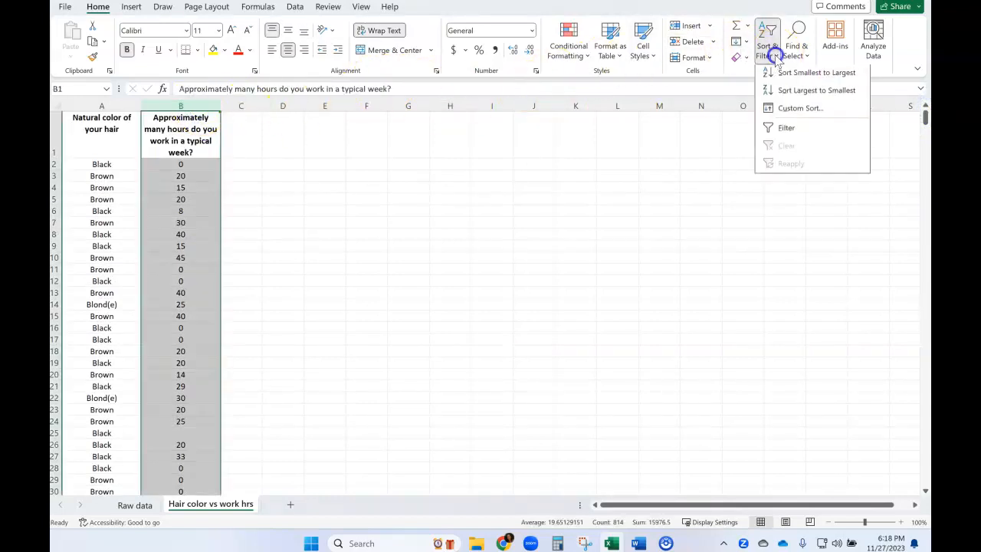
pyautogui.click(807, 81)
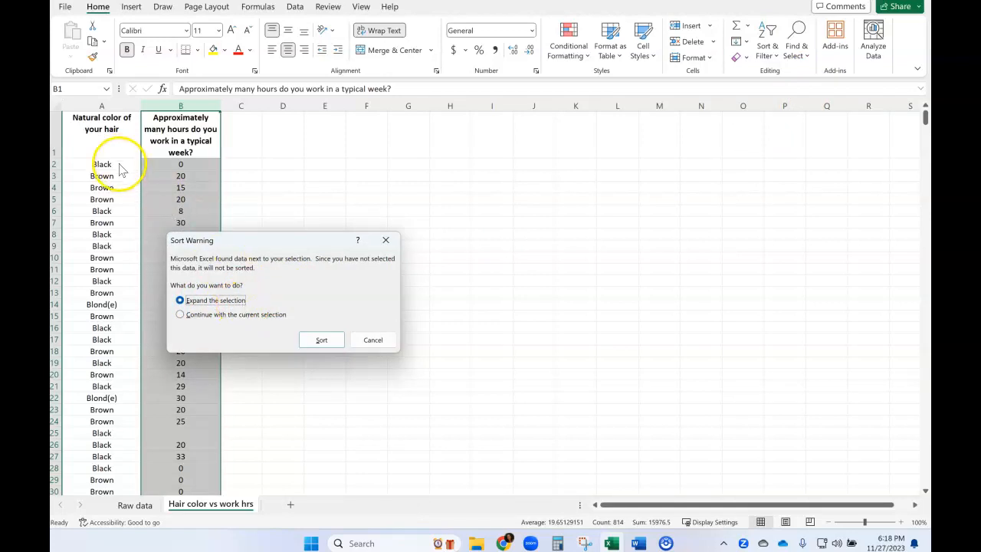
pyautogui.click(322, 340)
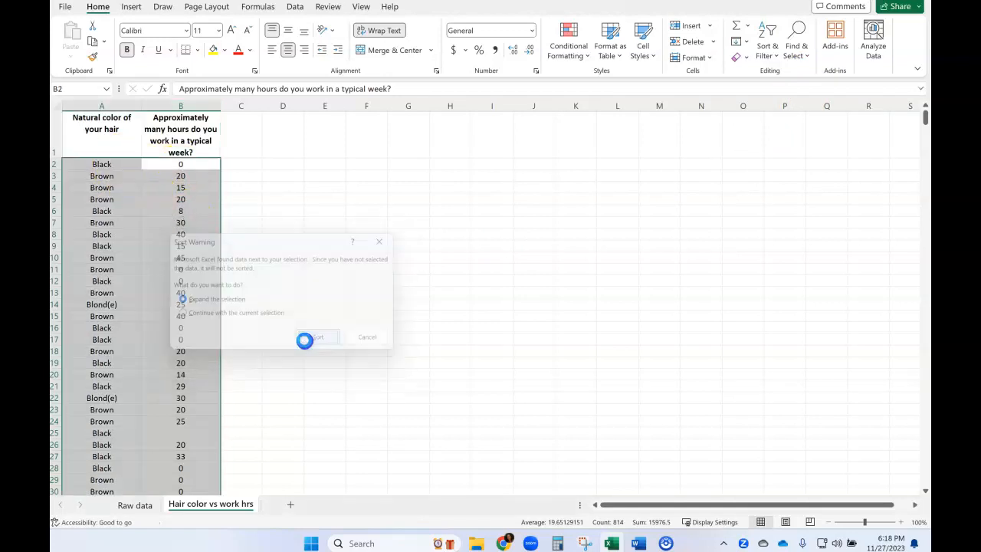
pyautogui.click(384, 350)
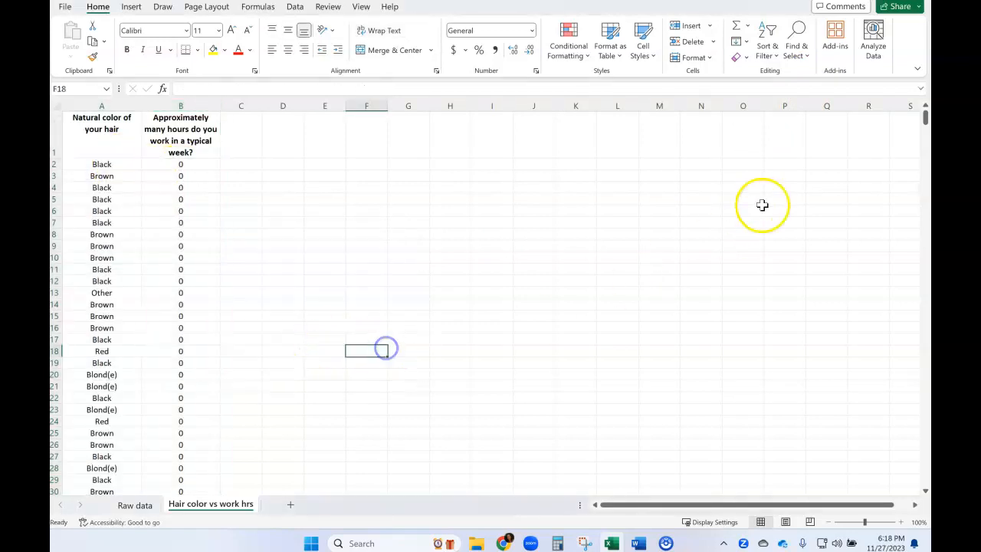
# - Delete rows 815 to 821 at the end of the data, which have no work hours answer
pyautogui.moveTo(926, 123); pyautogui.dragTo(925, 480)
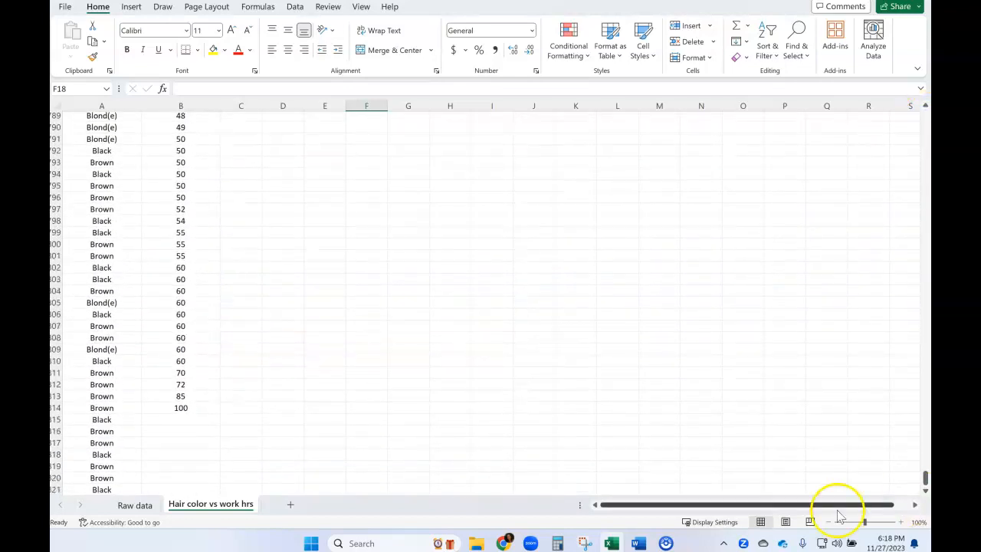
pyautogui.click(161, 433)
pyautogui.click(162, 453)
pyautogui.click(159, 468)
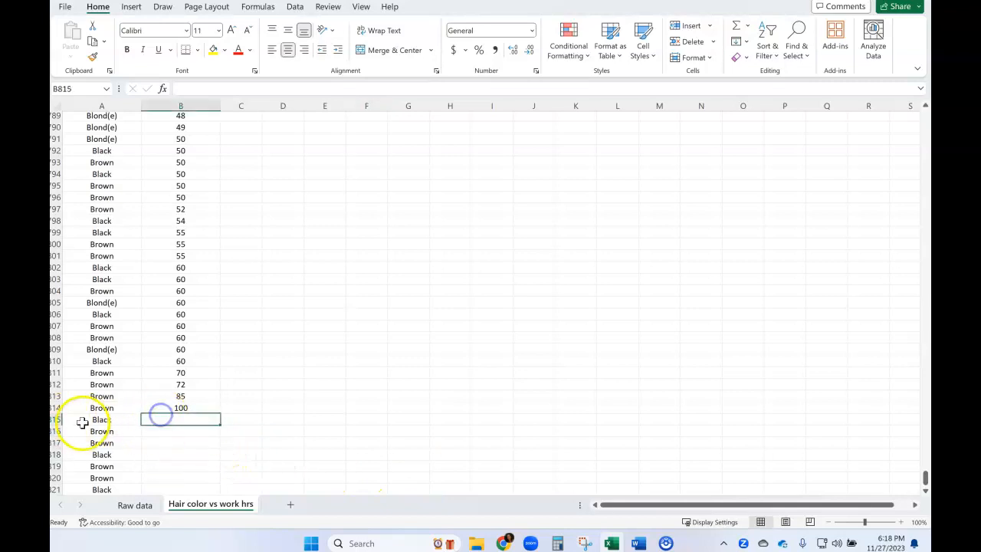
pyautogui.moveTo(56, 419); pyautogui.dragTo(57, 450)
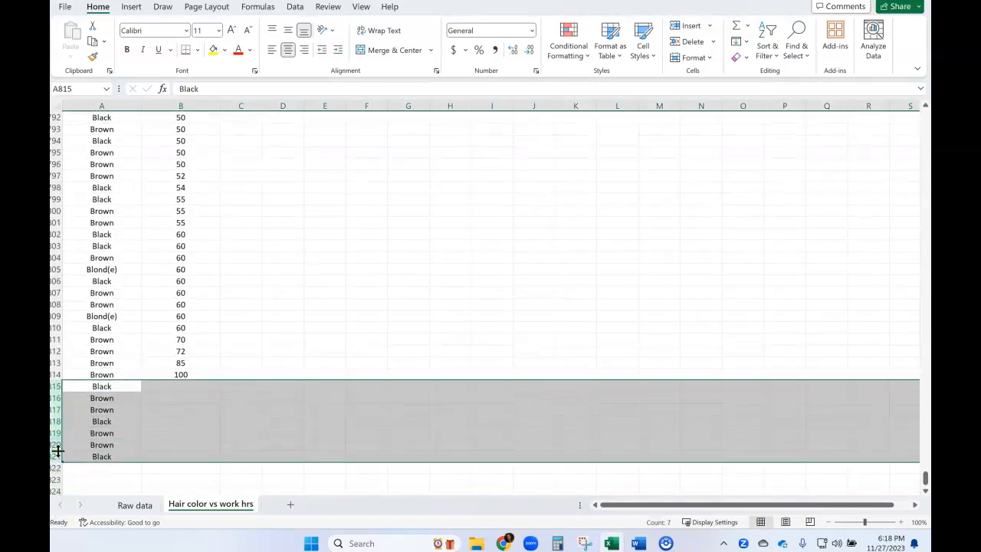
pyautogui.click(57, 386)
pyautogui.moveTo(57, 388); pyautogui.dragTo(54, 461)
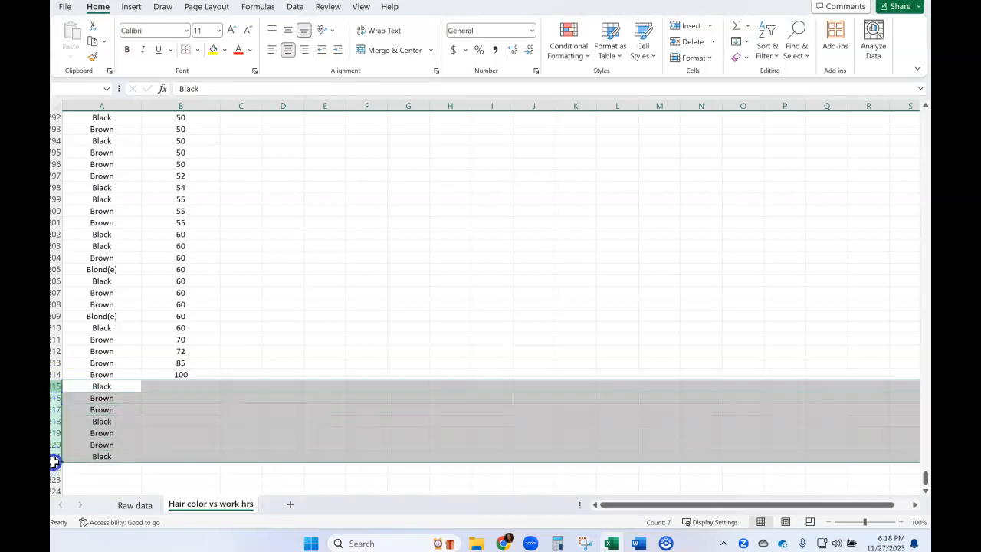
pyautogui.rightClick(235, 421)
pyautogui.click(294, 313)
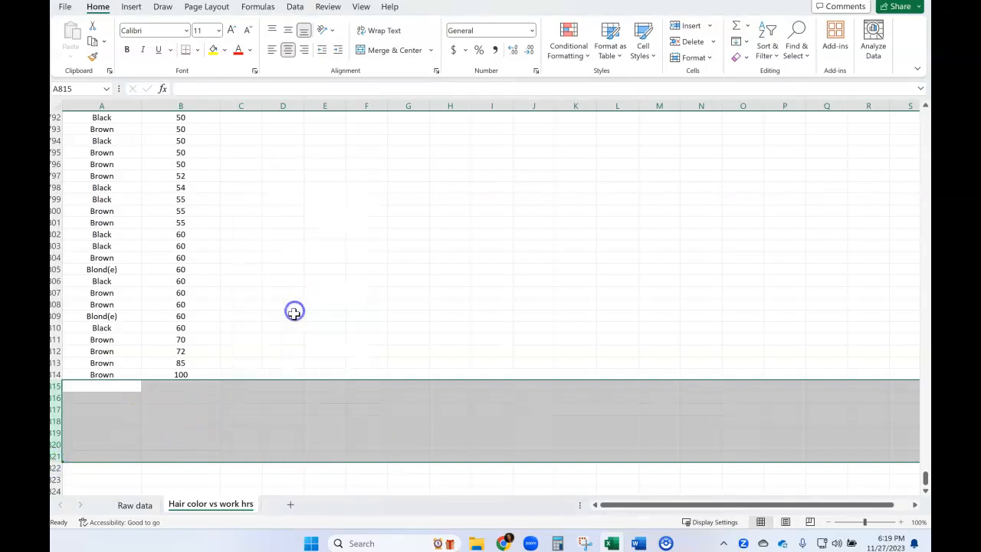
pyautogui.click(295, 313)
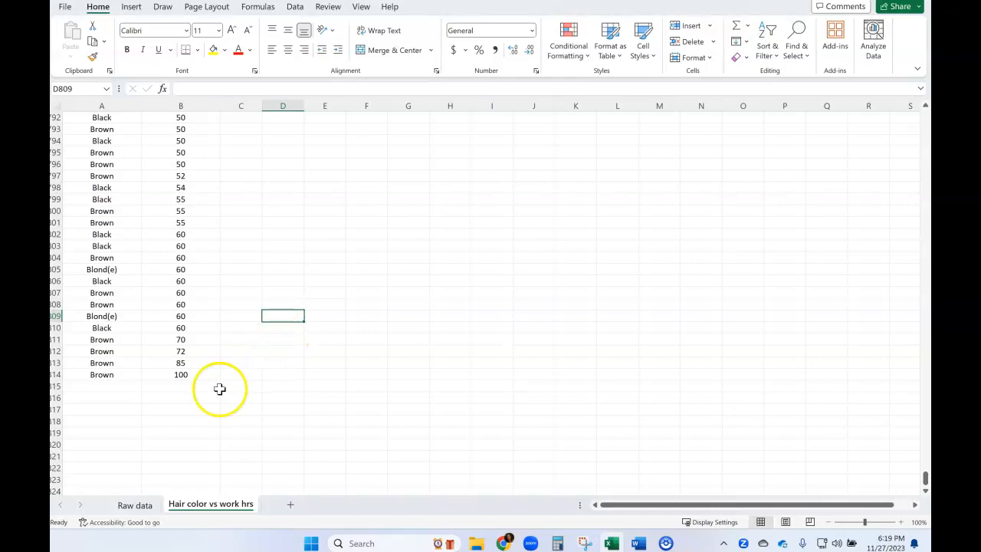
# - Sort the data by the hair color column from A to Z, expanding the selection to include work hours
pyautogui.scroll(20, 186, 373)
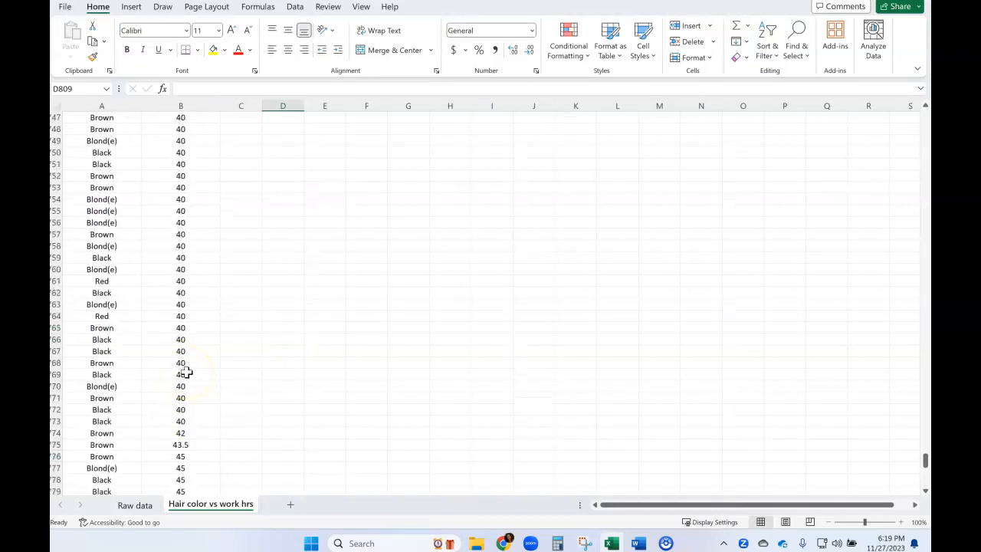
pyautogui.click(102, 106)
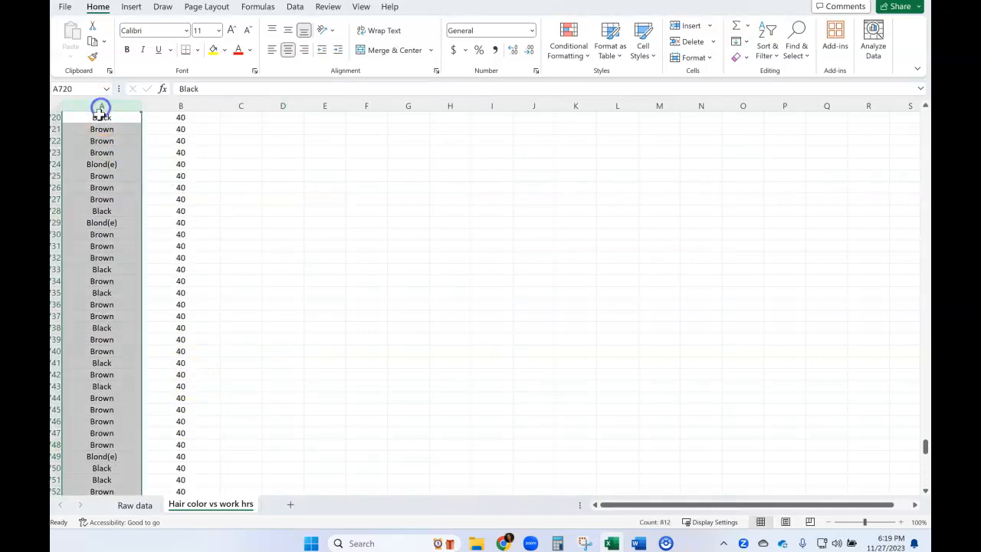
pyautogui.click(773, 57)
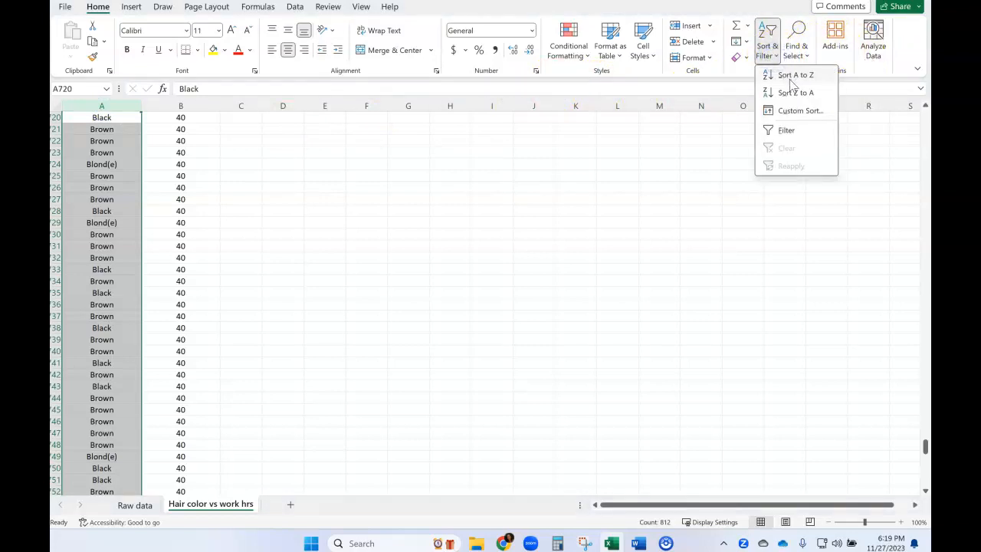
pyautogui.click(793, 78)
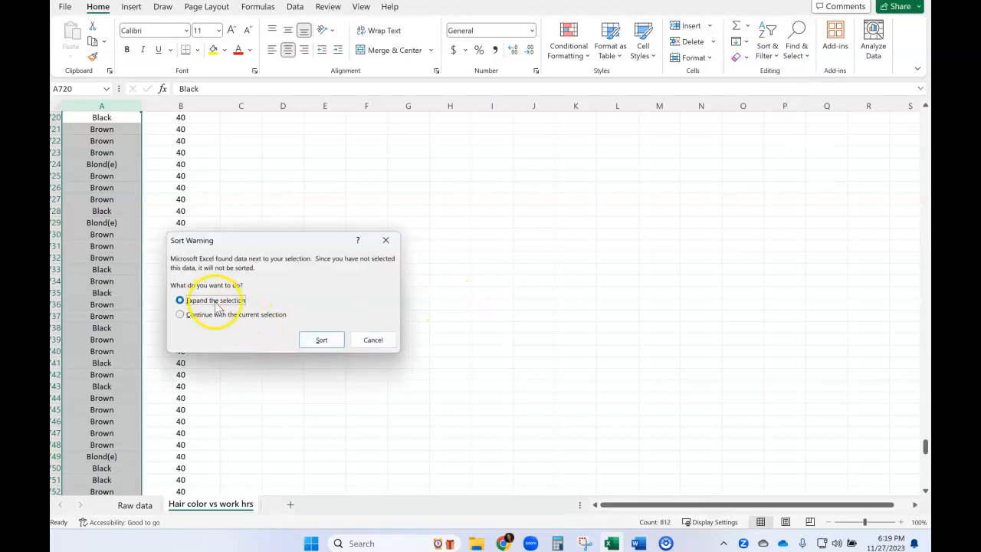
pyautogui.click(320, 340)
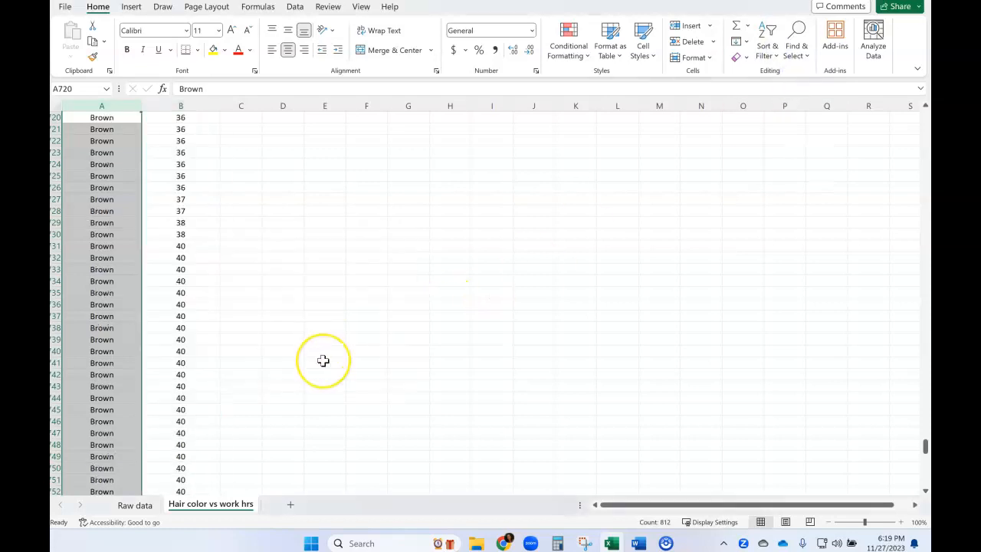
# - Delete rows 813 and 814 at the end of the data, which have work hours but no hair color
pyautogui.scroll(9, 323, 361)
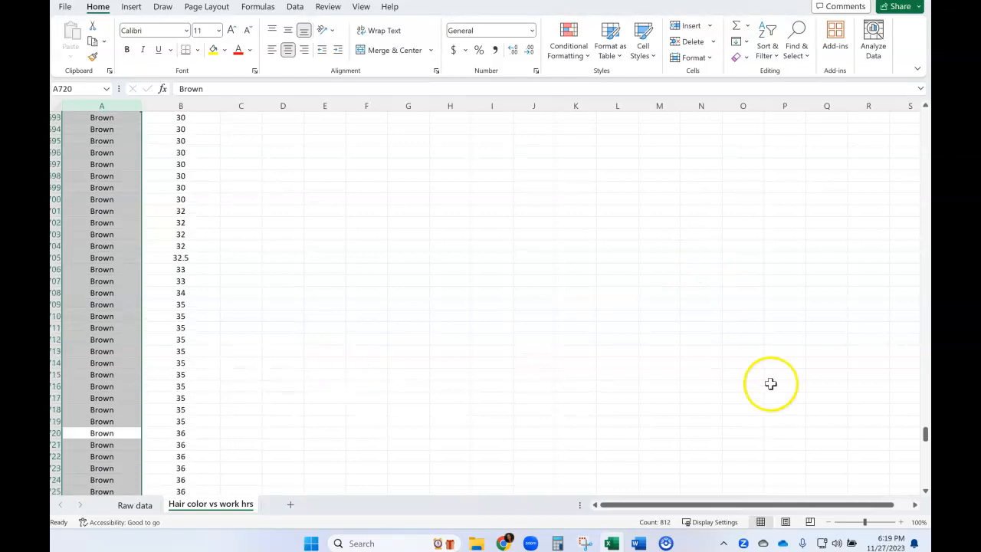
pyautogui.moveTo(925, 433); pyautogui.dragTo(925, 477)
pyautogui.click(125, 388)
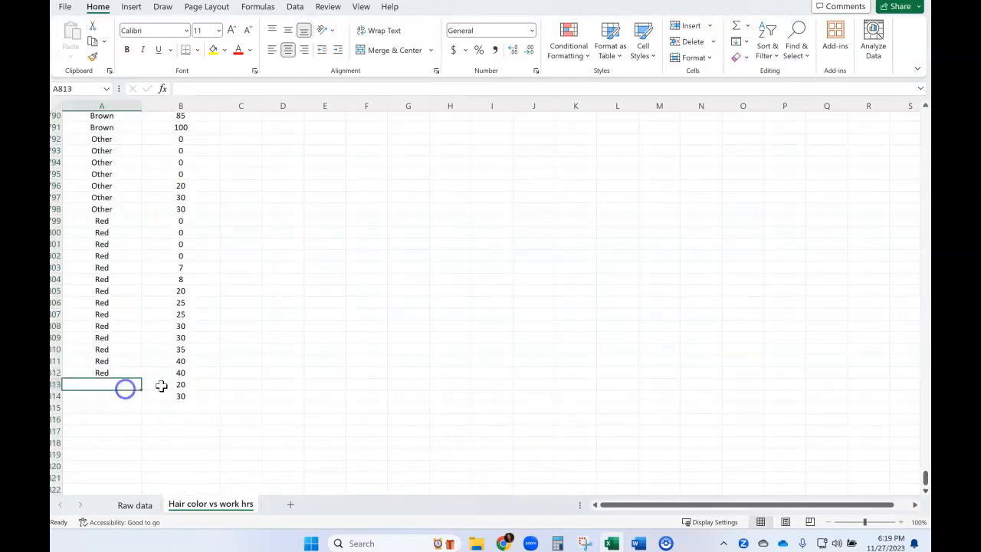
pyautogui.click(163, 384)
pyautogui.click(167, 397)
pyautogui.click(80, 386)
pyautogui.click(79, 396)
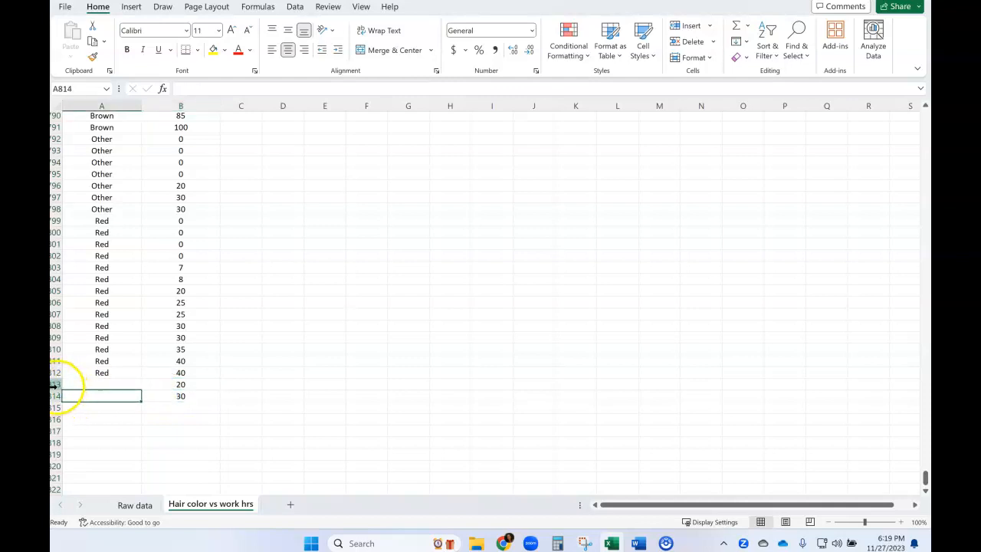
pyautogui.moveTo(55, 384); pyautogui.dragTo(59, 396)
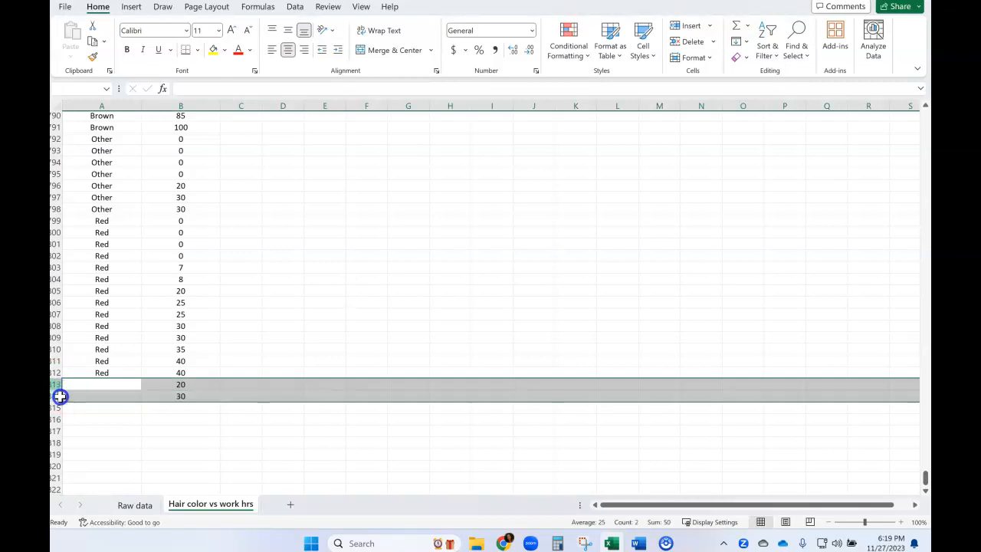
pyautogui.rightClick(229, 388)
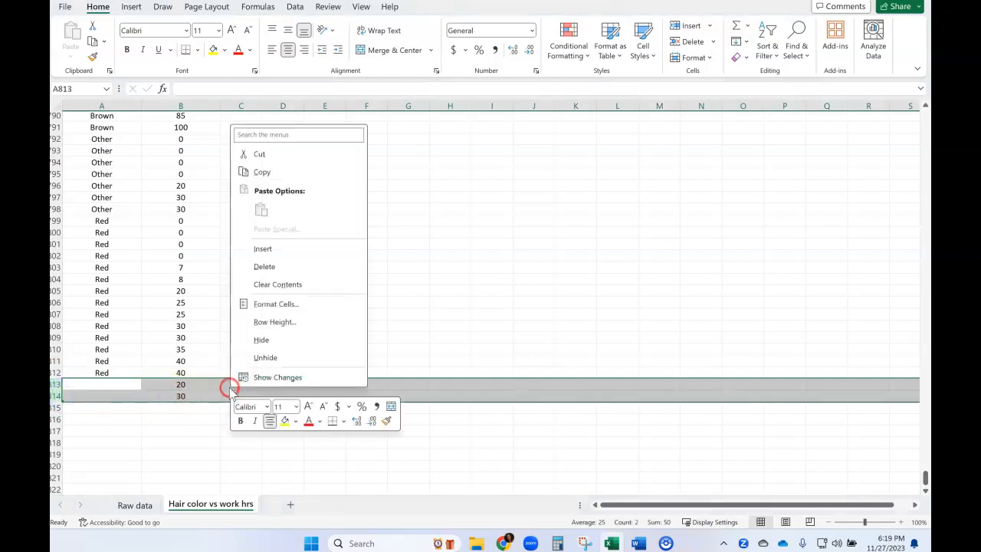
pyautogui.click(278, 271)
pyautogui.click(282, 315)
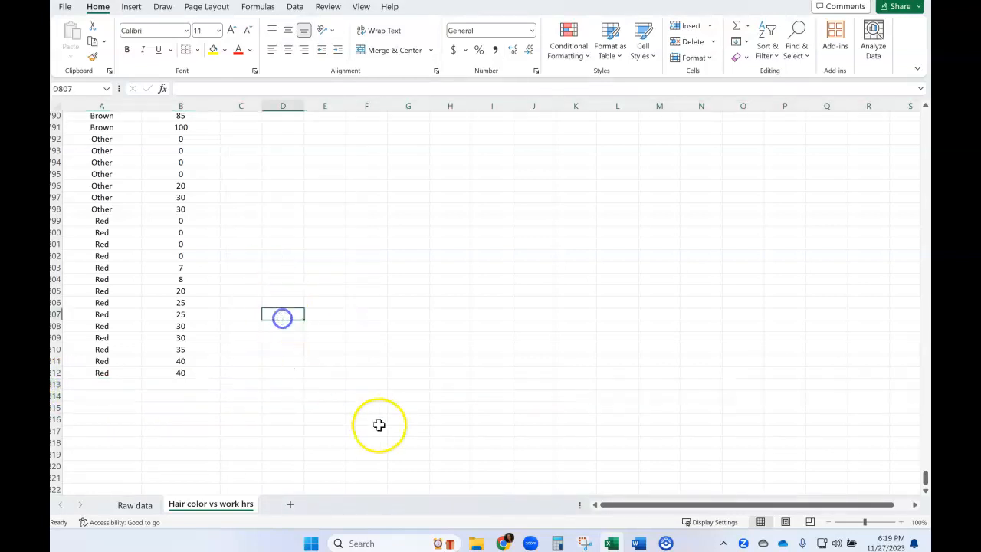
pyautogui.moveTo(926, 483); pyautogui.dragTo(926, 116)
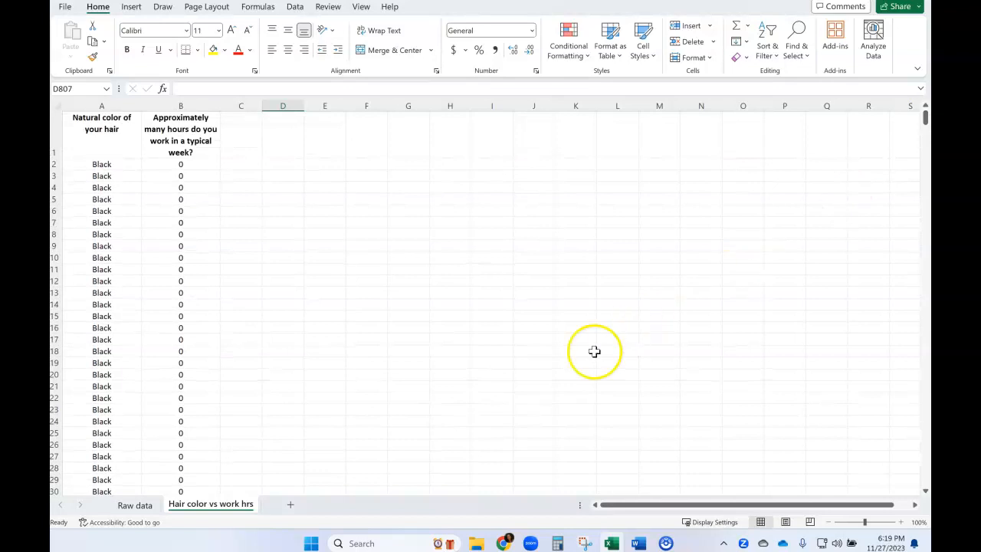
# - Switch to the ANOVA project document in Word and fill in "Natural Hair Color" in blue as the categorical variable
pyautogui.moveTo(640, 543)
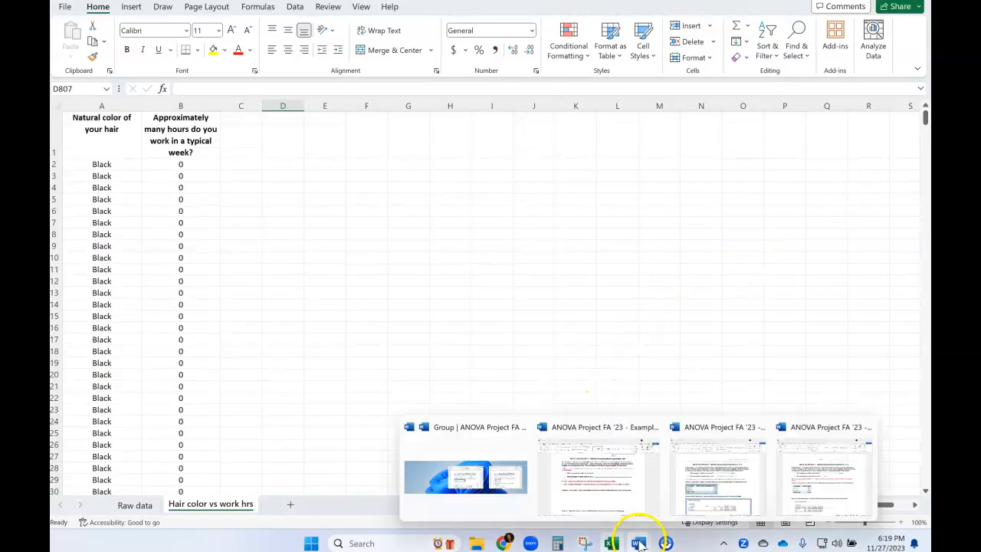
pyautogui.click(602, 498)
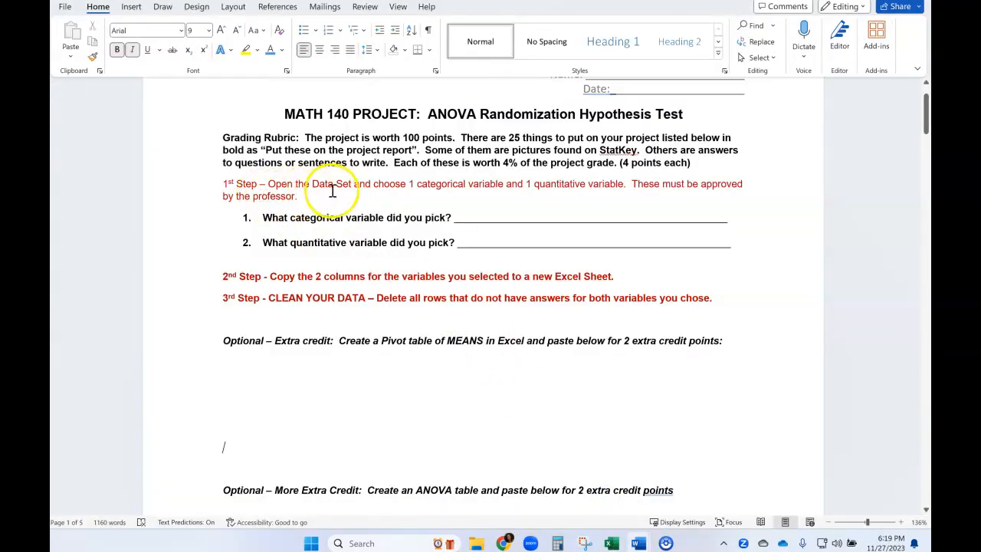
pyautogui.moveTo(495, 217); pyautogui.dragTo(665, 215)
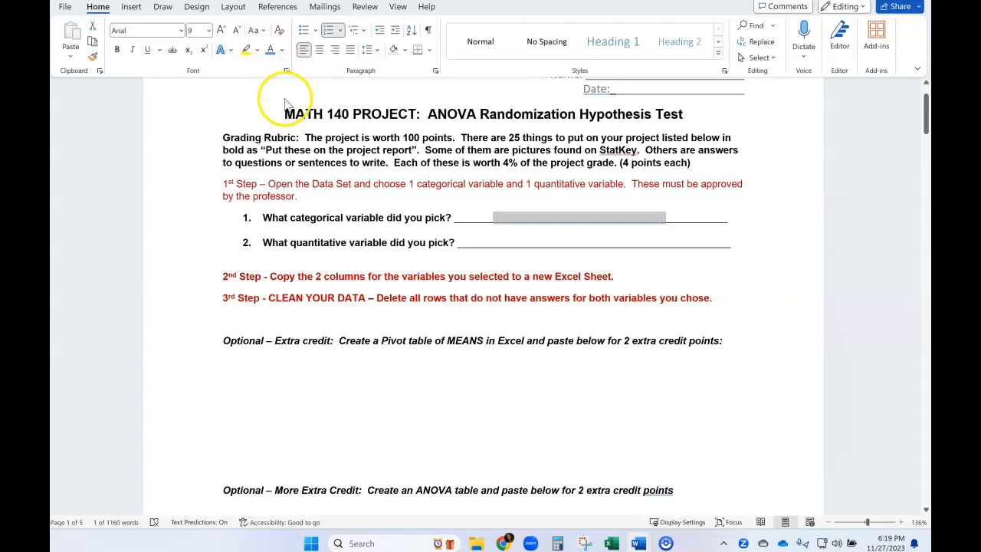
pyautogui.write('Natural Hair Color')
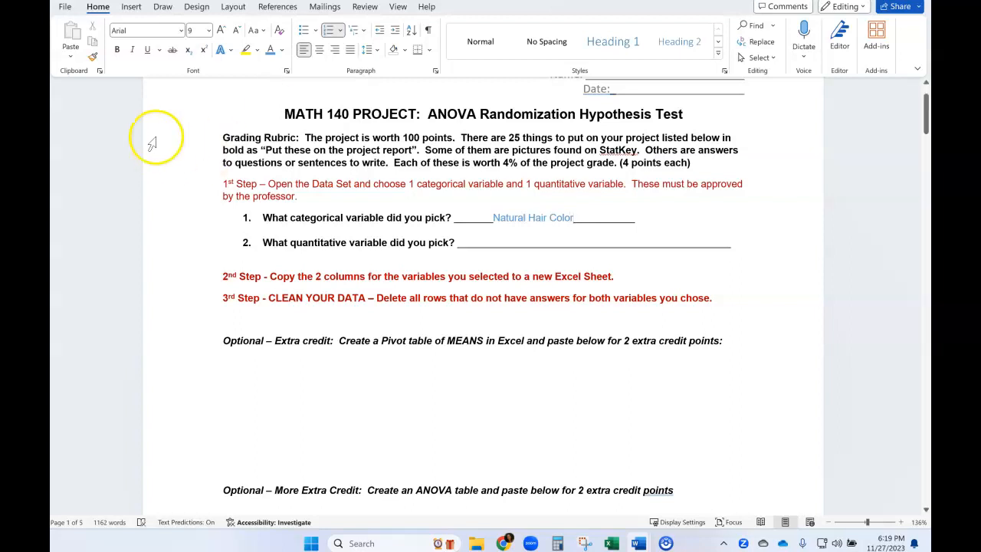
# - Fill in "Hours work per week" in blue on the answer line for the quantitative variable
pyautogui.moveTo(500, 244); pyautogui.dragTo(625, 245)
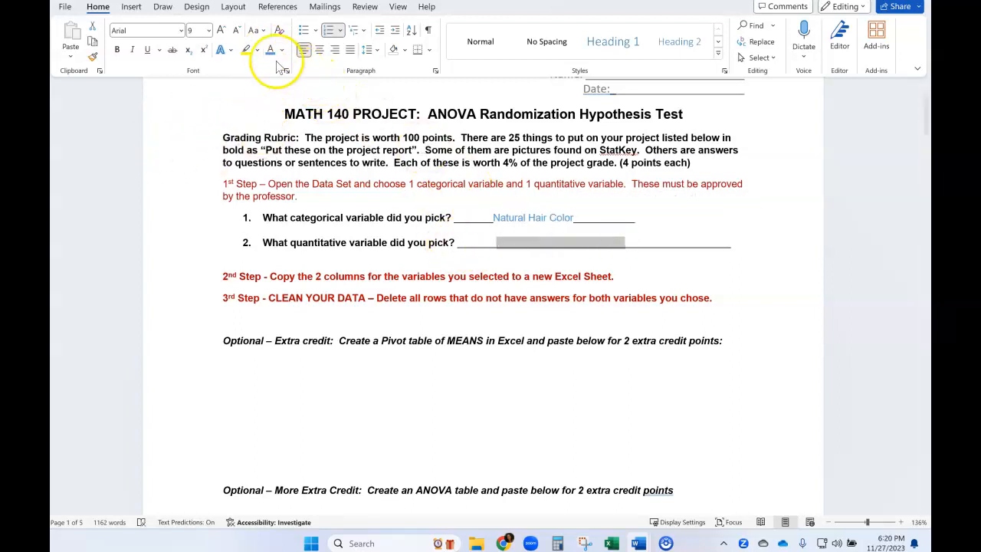
pyautogui.click(269, 50)
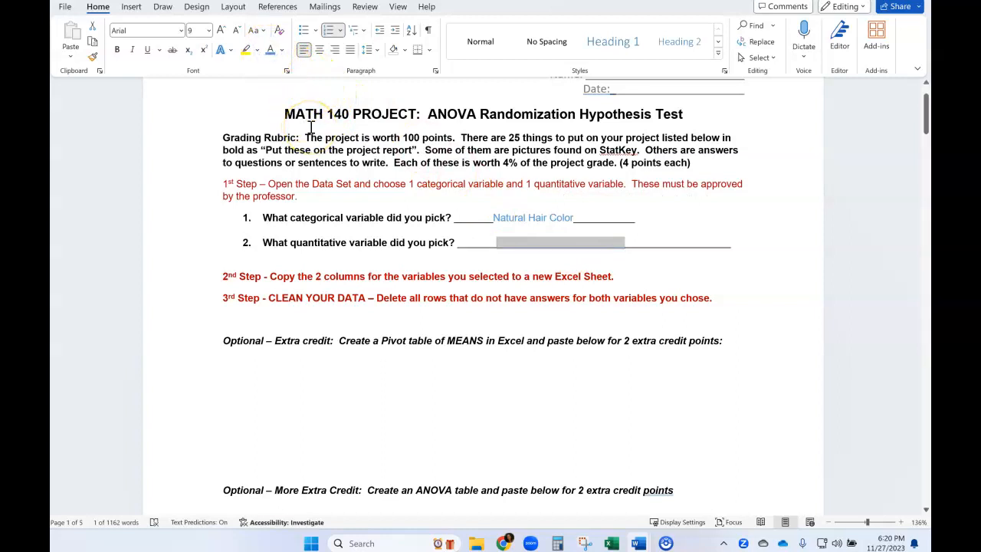
pyautogui.write('Hours work per week')
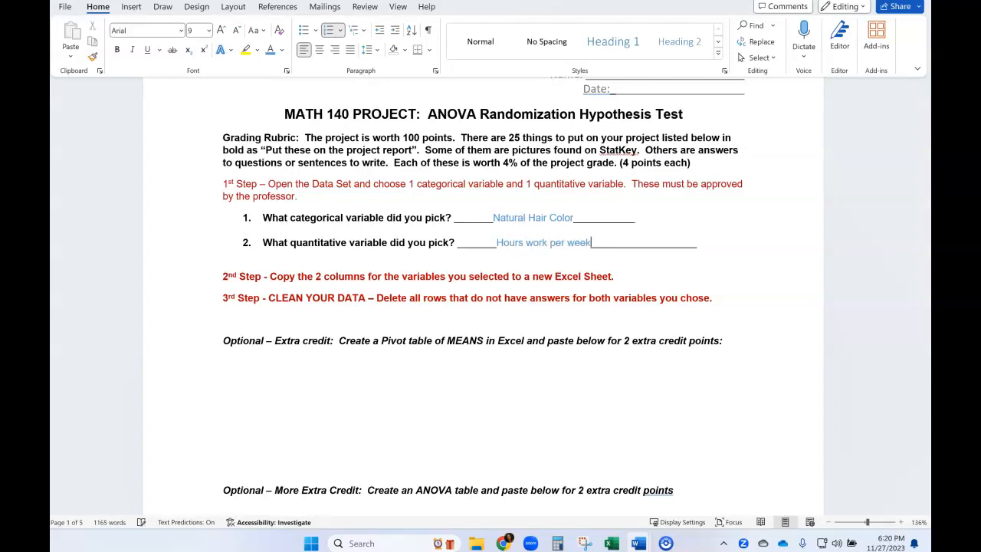
# - Review the 2nd and 3rd step instructions and the optional extra credit task about a Pivot table of means
pyautogui.click(258, 278)
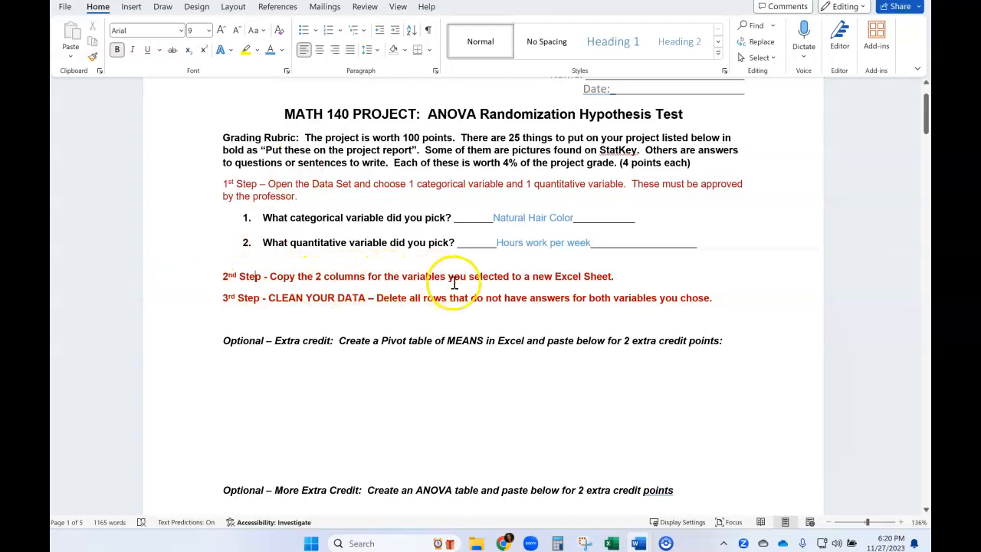
pyautogui.moveTo(618, 278); pyautogui.dragTo(557, 278)
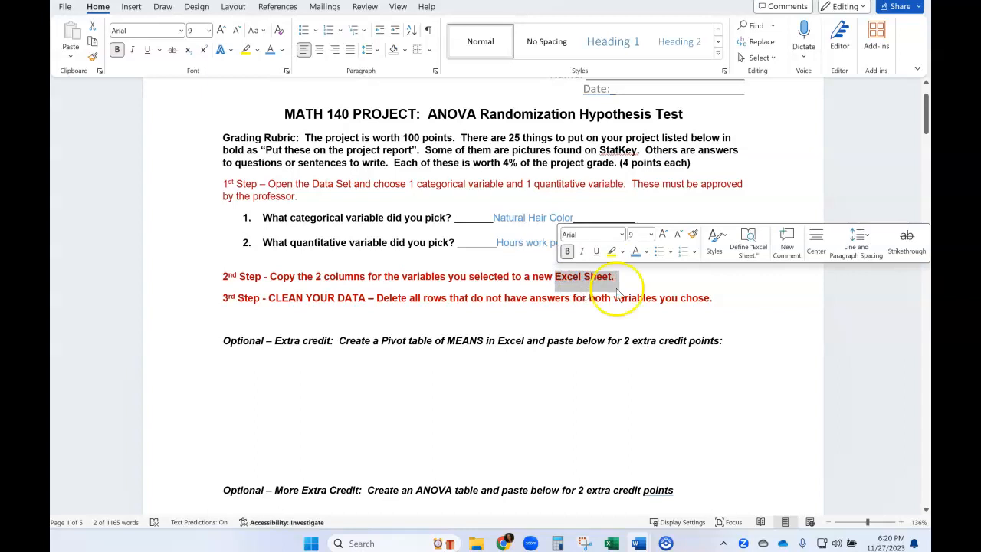
pyautogui.moveTo(269, 299); pyautogui.dragTo(713, 311)
pyautogui.click(729, 308)
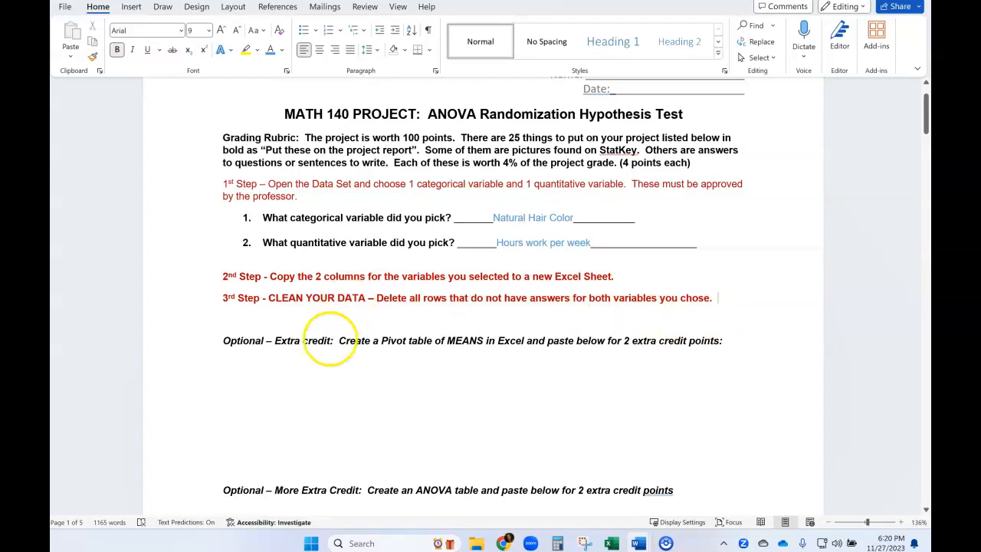
pyautogui.scroll(-1, 280, 399)
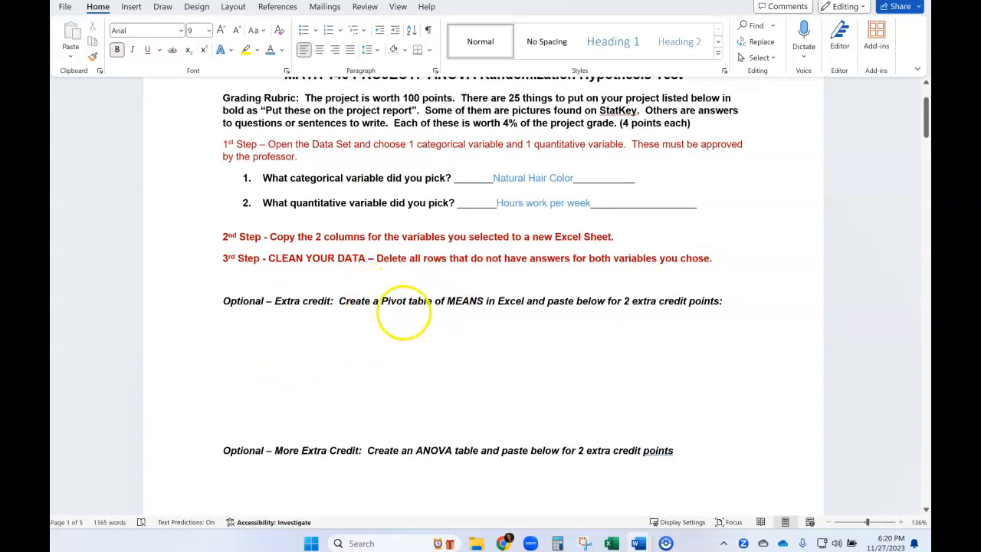
pyautogui.moveTo(385, 303); pyautogui.dragTo(478, 296)
pyautogui.click(454, 317)
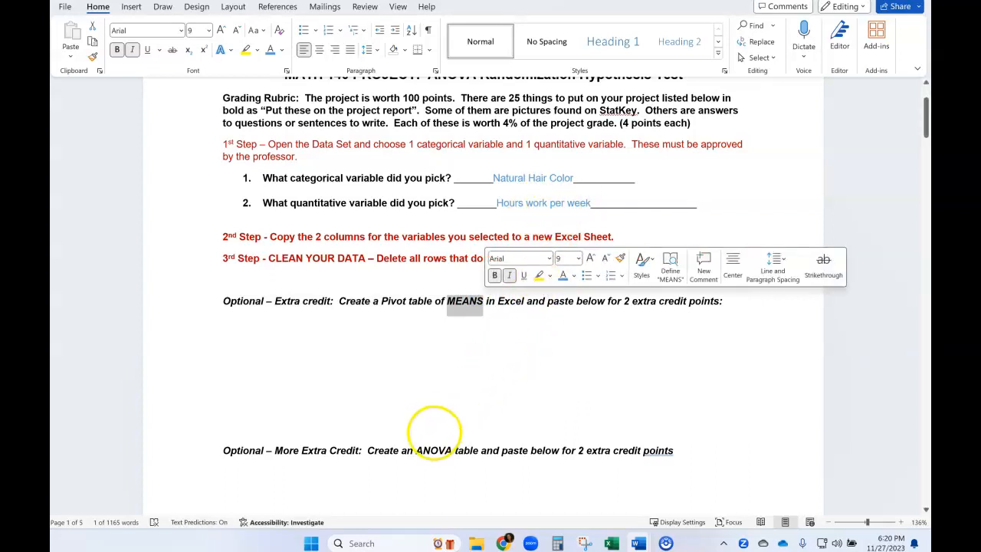
# - Switch to the Excel workbook, select all the hair color and work hours data, and start a PivotTable from that range
pyautogui.moveTo(611, 542)
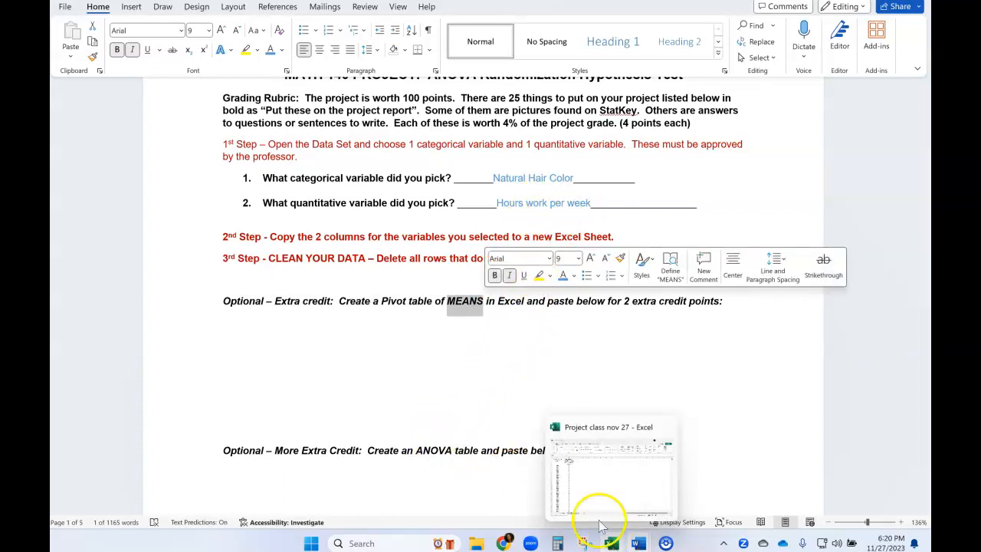
pyautogui.click(597, 507)
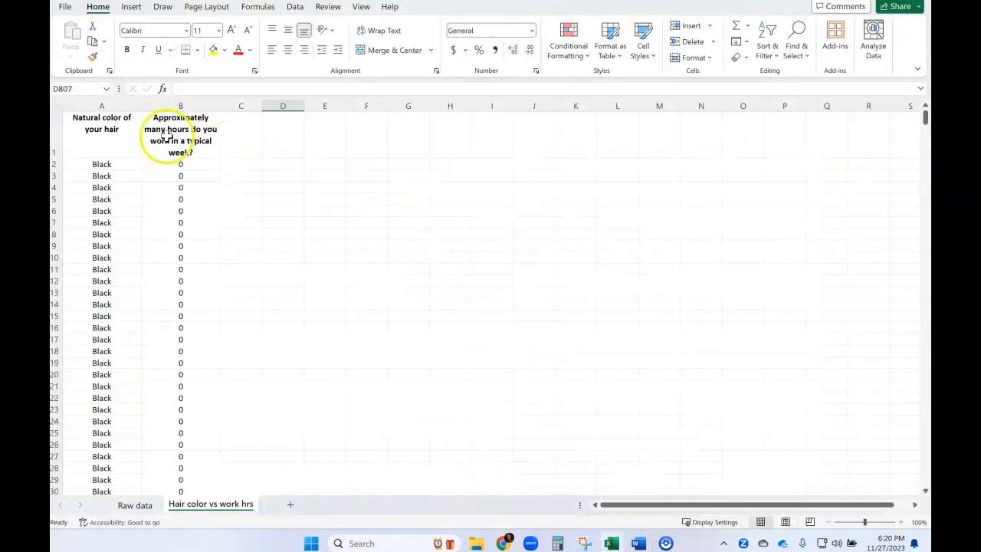
pyautogui.click(151, 232)
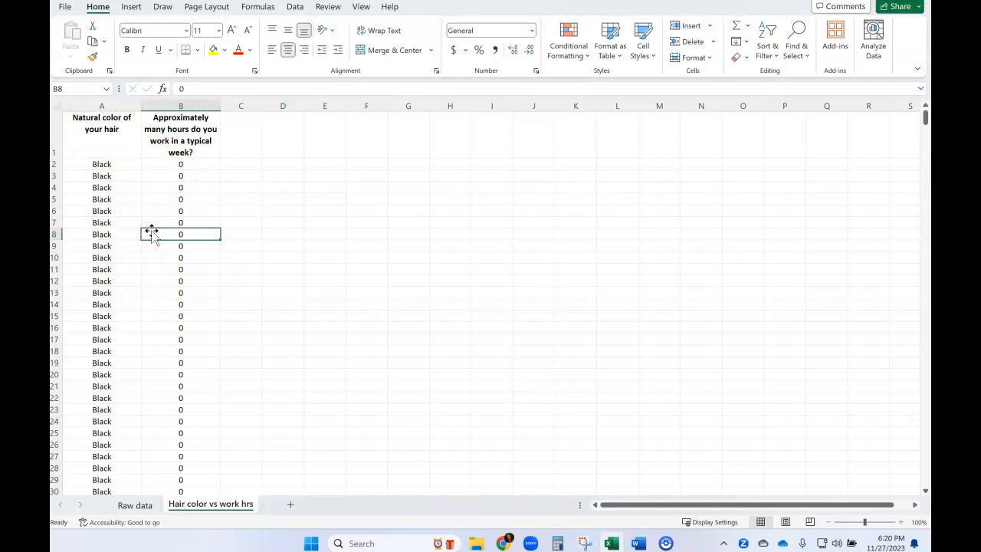
pyautogui.hotkey('ctrl', 'a')
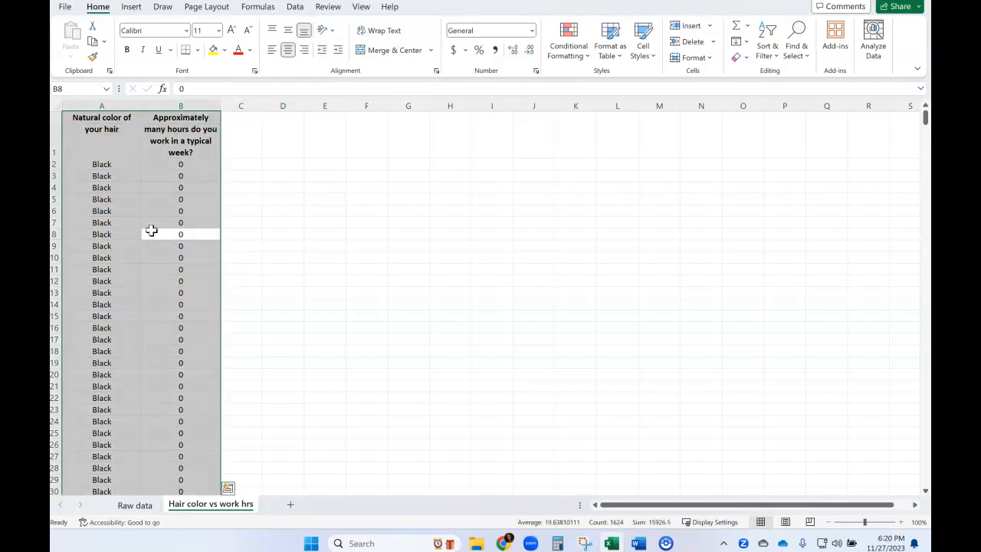
pyautogui.click(132, 8)
pyautogui.click(82, 51)
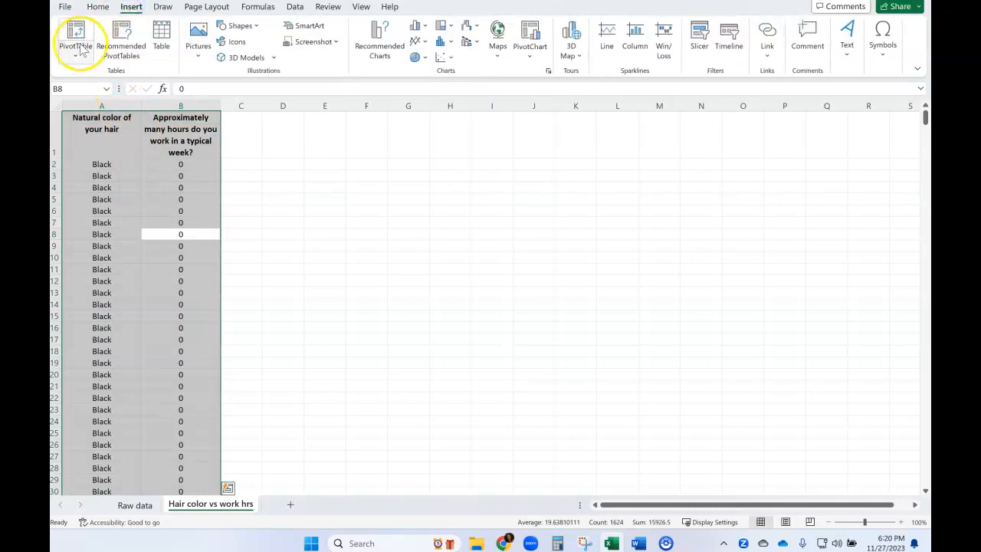
pyautogui.click(82, 50)
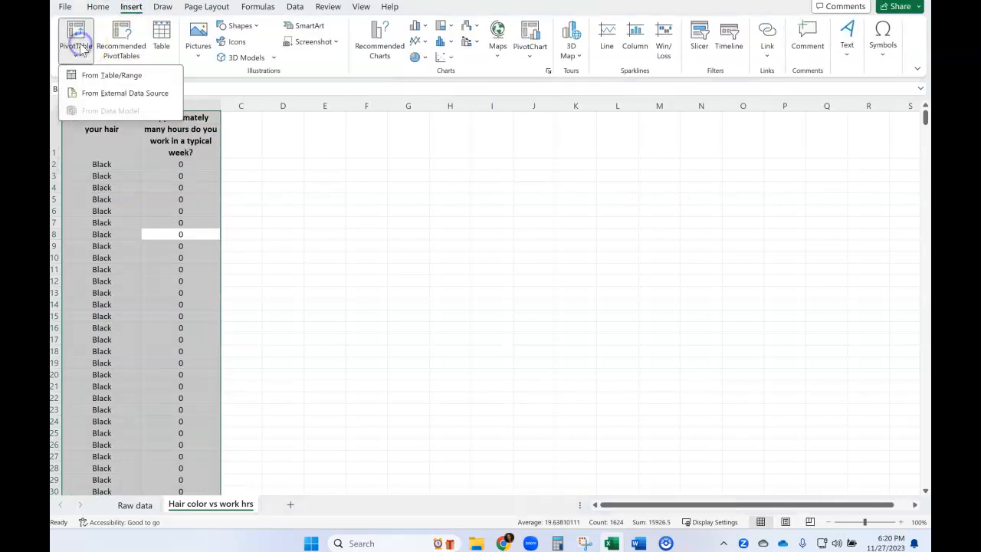
pyautogui.click(102, 79)
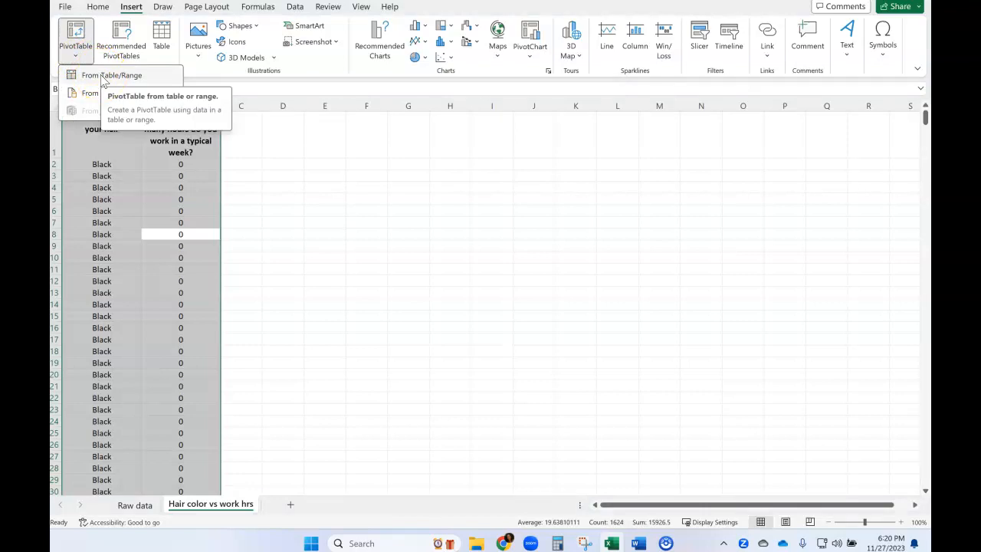
pyautogui.click(104, 77)
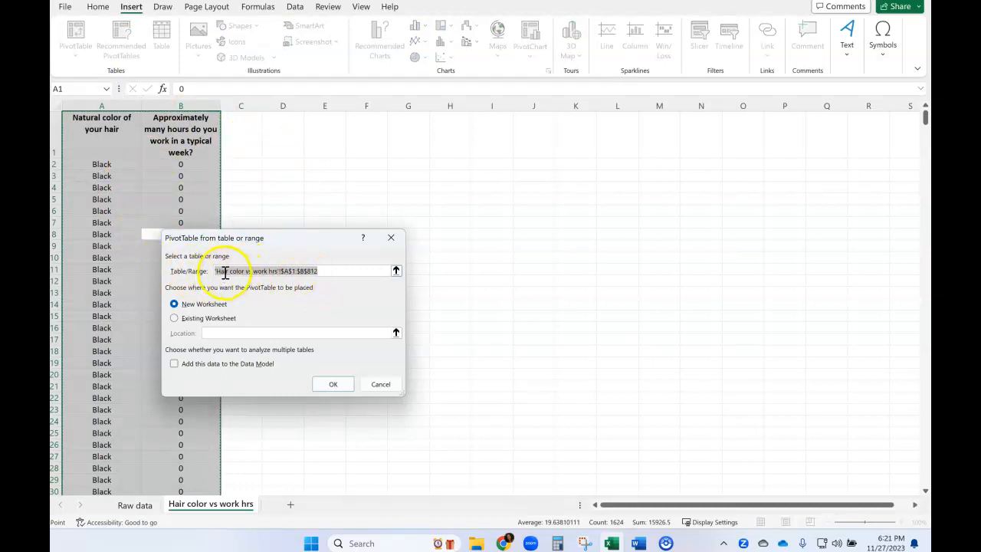
# - Replace the PivotTable source range with the entire columns A and B of the "Hair color vs work hrs" sheet
pyautogui.click(323, 271)
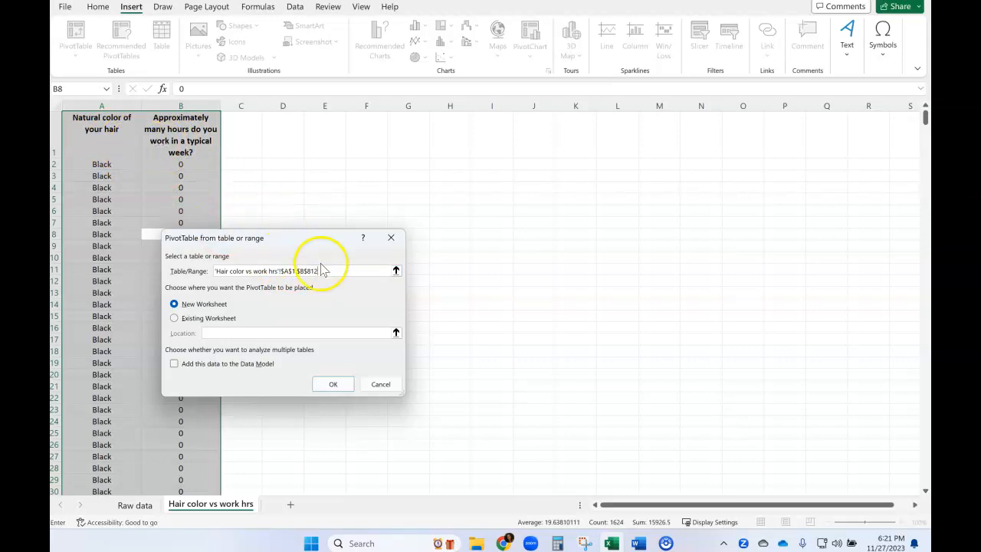
pyautogui.moveTo(324, 276); pyautogui.dragTo(244, 270)
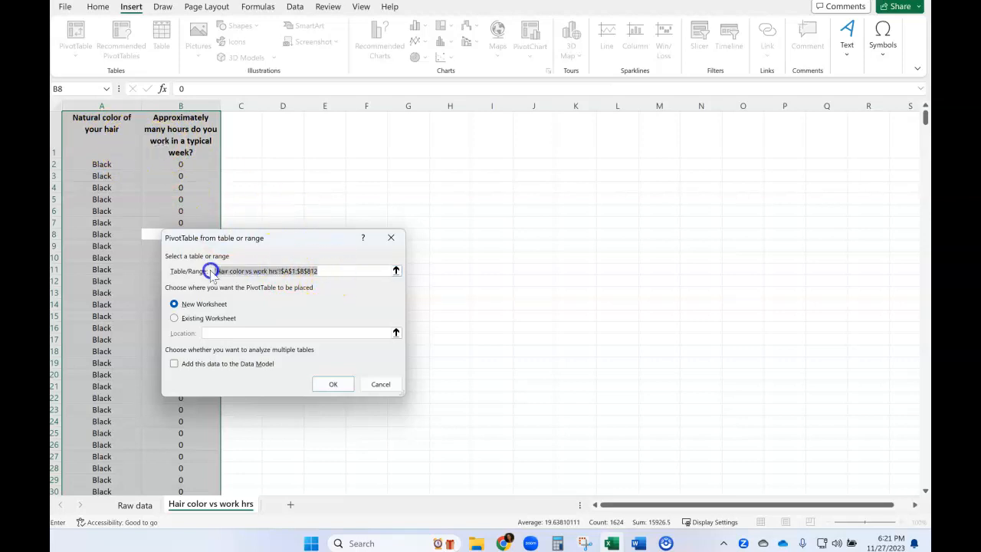
pyautogui.press('BackSpace')
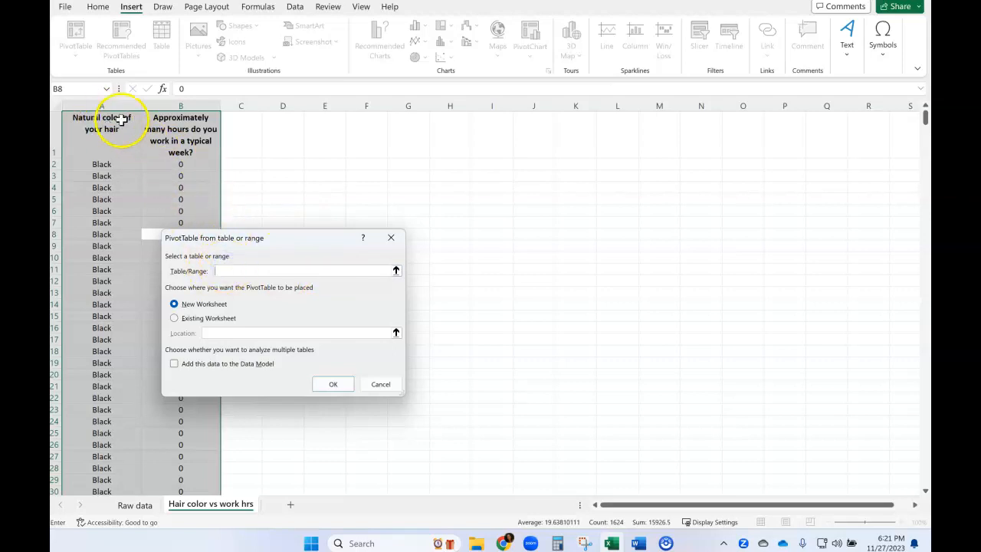
pyautogui.moveTo(100, 105); pyautogui.dragTo(168, 108)
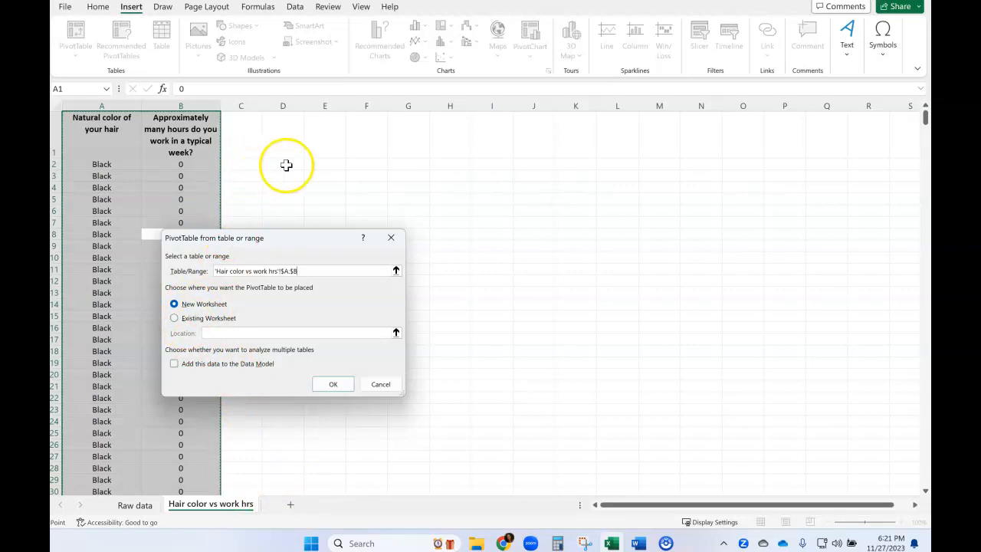
# - Place the PivotTable on the existing worksheet at cell D2 and create it
pyautogui.click(176, 318)
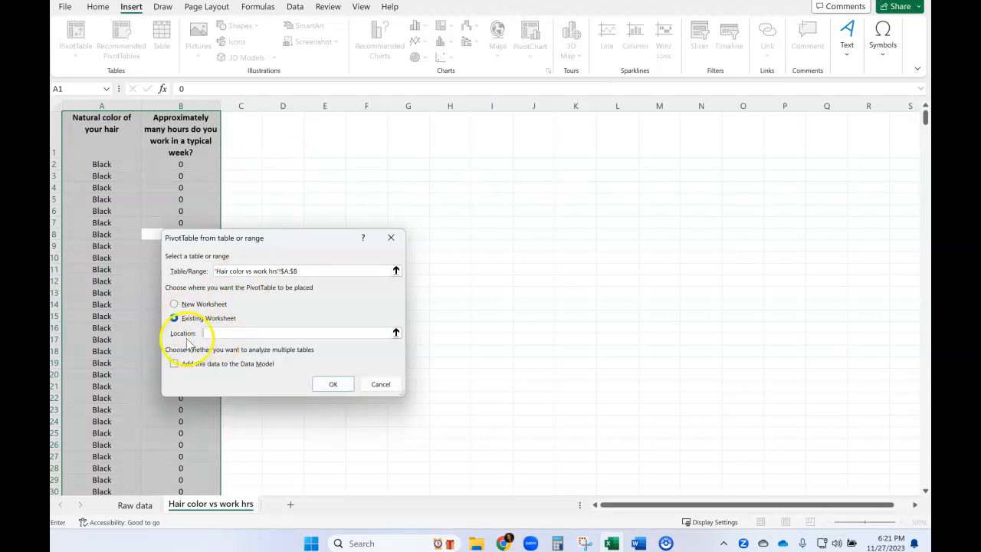
pyautogui.click(208, 332)
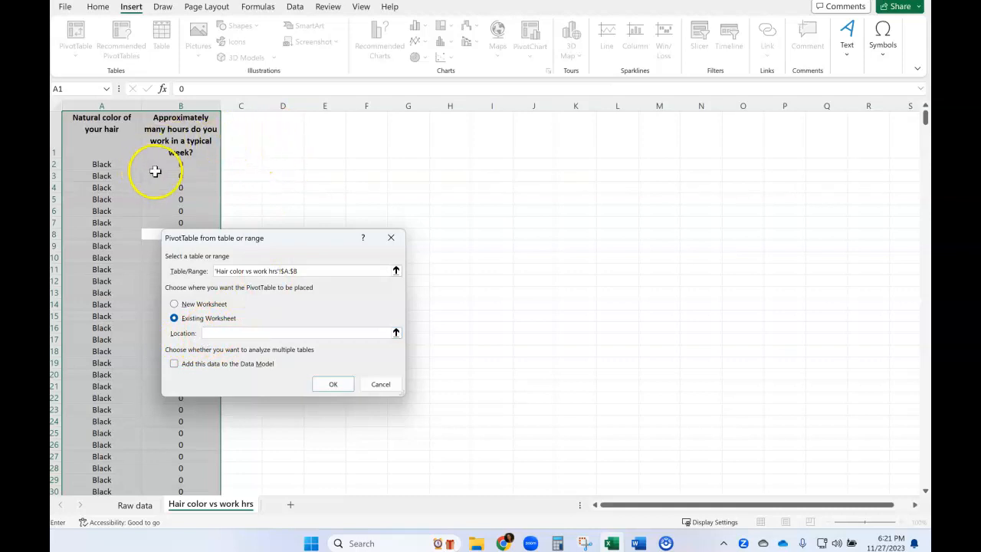
pyautogui.click(272, 164)
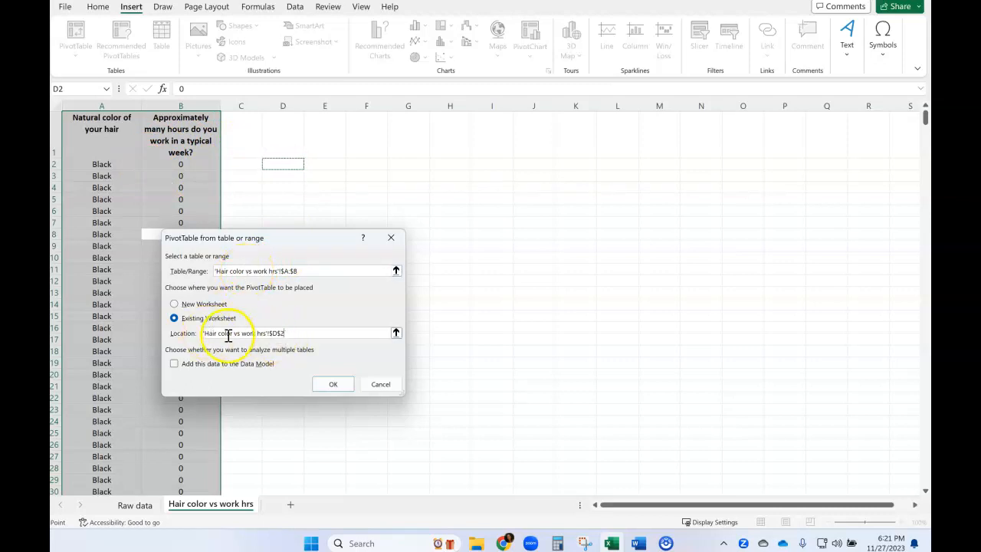
pyautogui.click(332, 387)
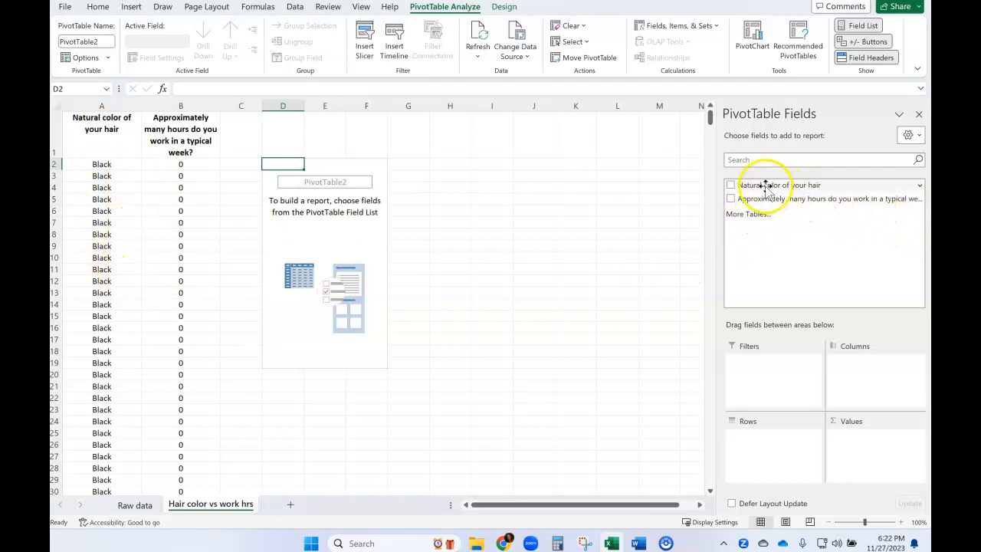
# - Add the natural hair color field to the PivotTable's rows and the weekly work hours field to its values
pyautogui.moveTo(770, 187); pyautogui.dragTo(770, 198)
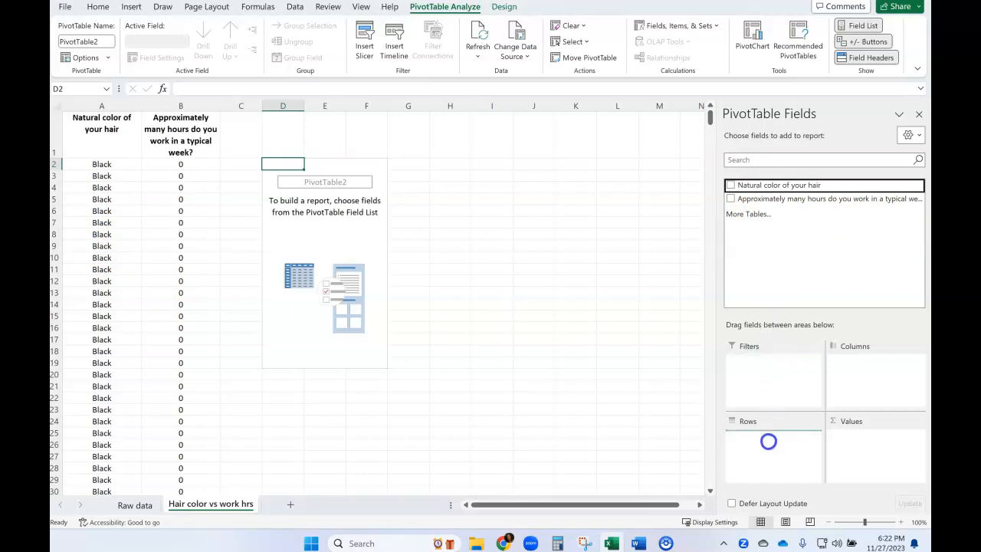
pyautogui.moveTo(769, 442); pyautogui.dragTo(769, 443)
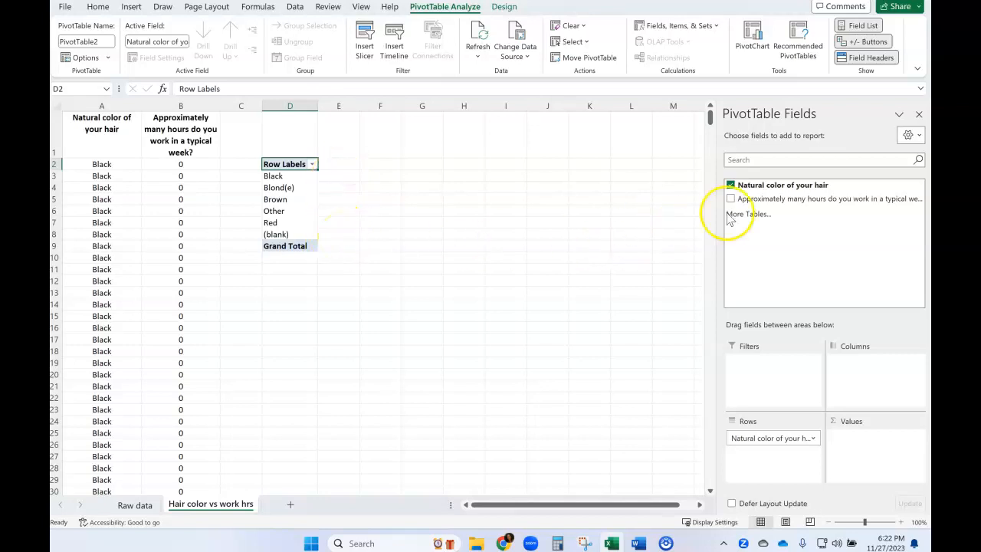
pyautogui.moveTo(780, 206); pyautogui.dragTo(789, 238)
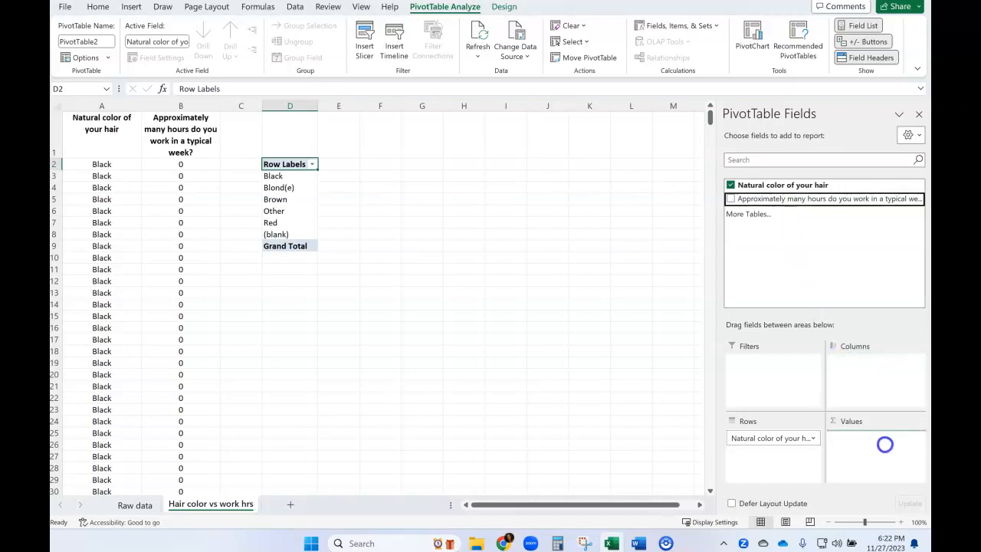
pyautogui.moveTo(885, 445); pyautogui.dragTo(886, 447)
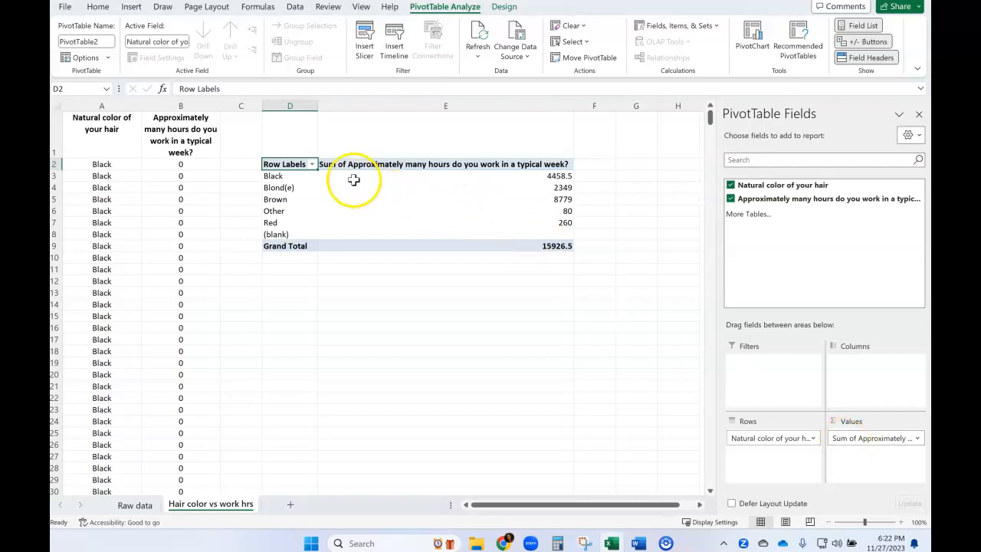
# - Examine the summed work hours for the Black, Brown and Red rows of the PivotTable
pyautogui.click(278, 176)
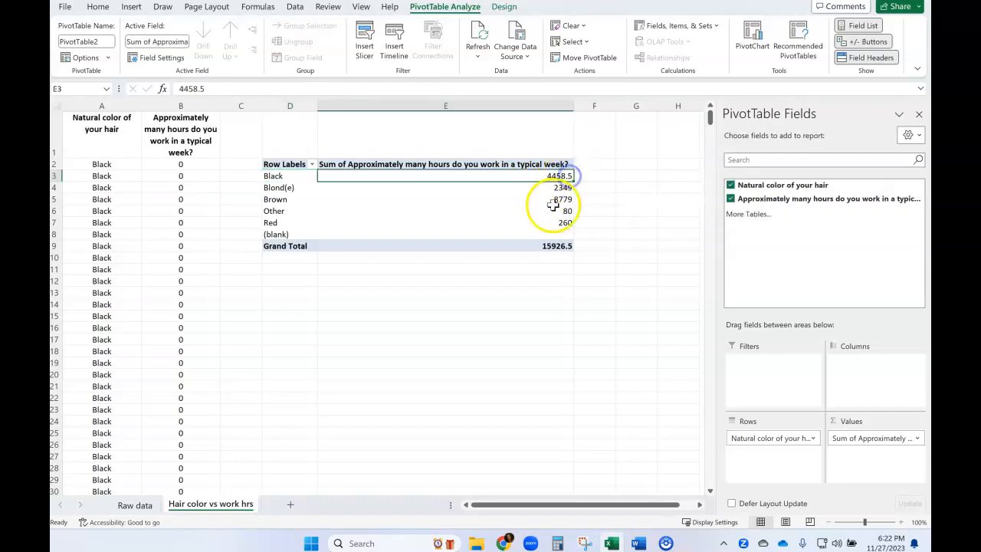
pyautogui.click(285, 198)
pyautogui.click(545, 198)
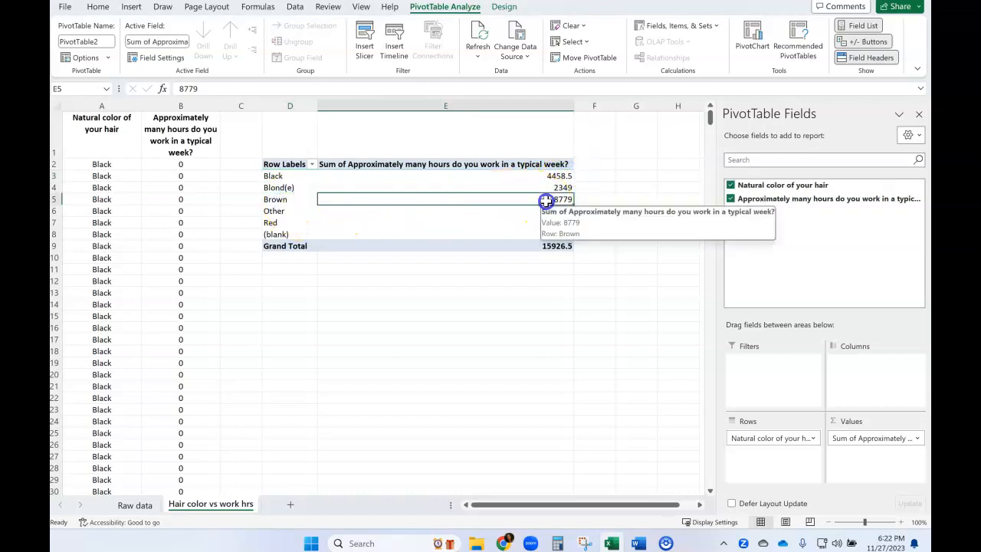
pyautogui.click(301, 223)
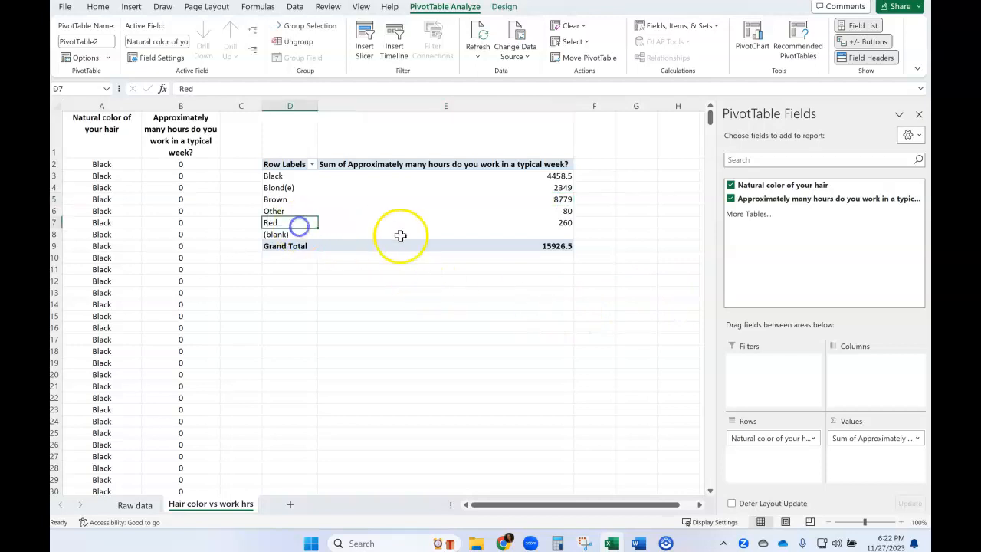
# - Summarize the PivotTable's work hours field by Average and give it the custom name "Mean of hrs work/wk"
pyautogui.click(548, 223)
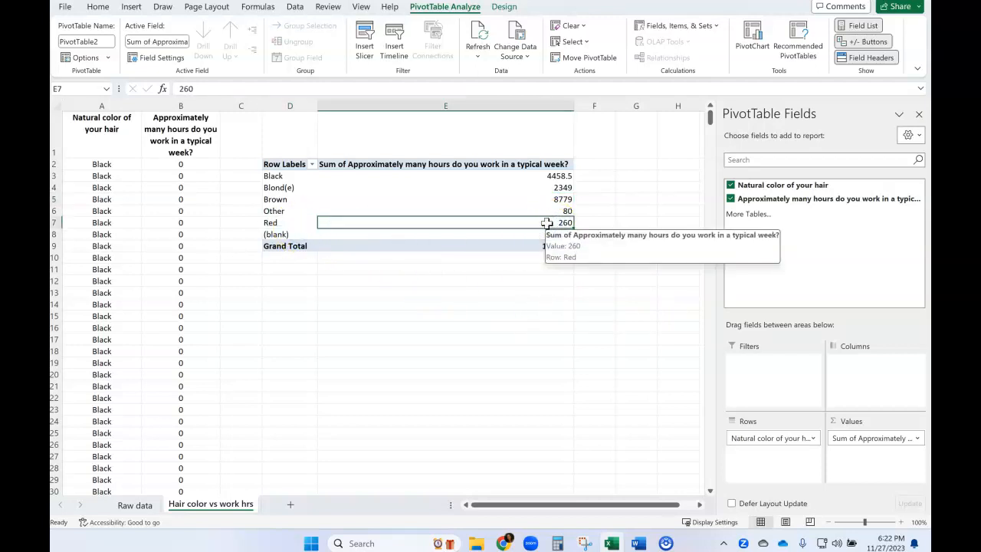
pyautogui.click(338, 168)
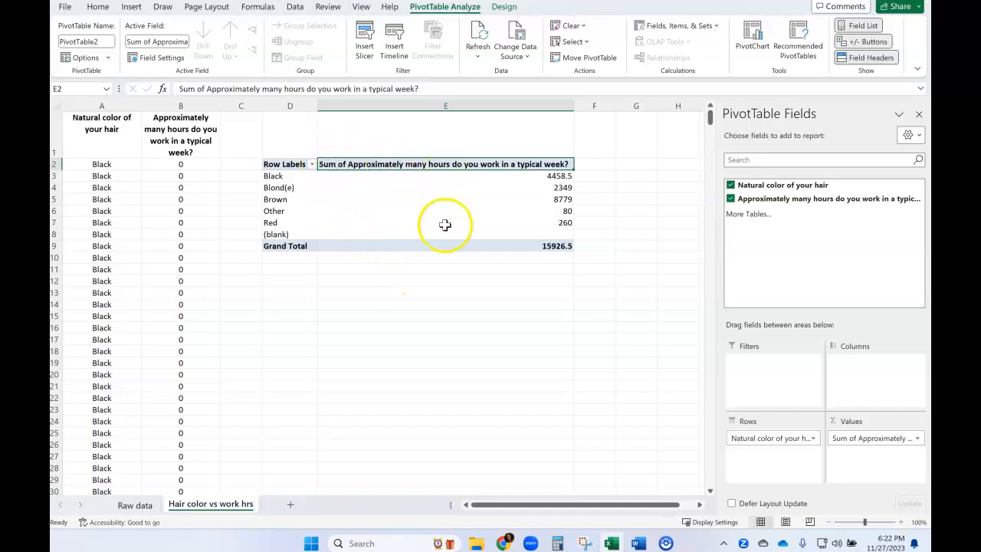
pyautogui.doubleClick(357, 165)
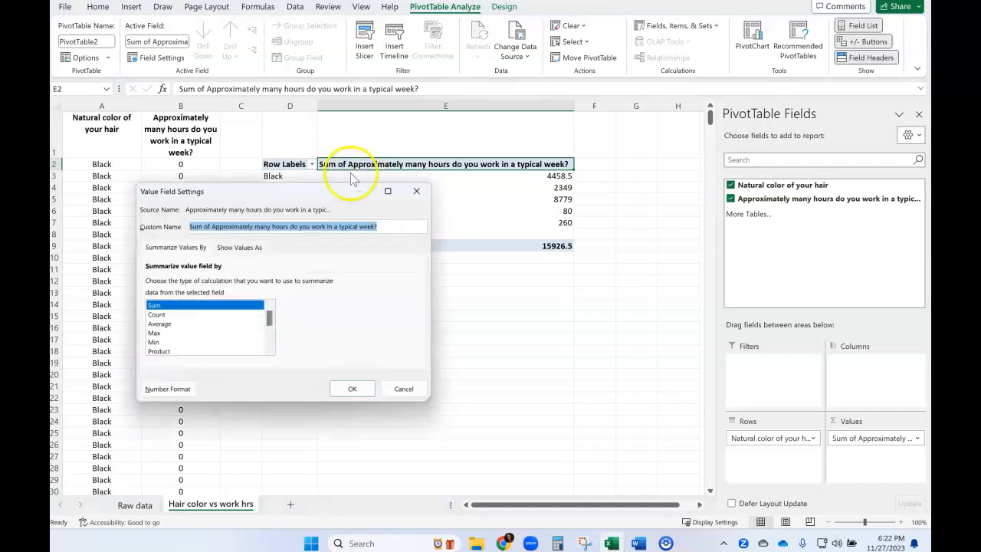
pyautogui.click(163, 324)
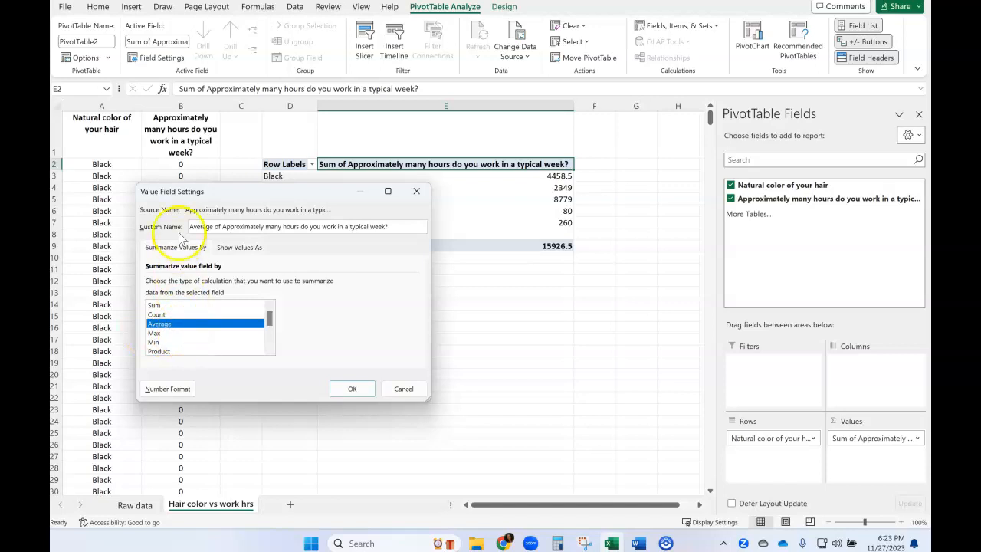
pyautogui.moveTo(192, 226); pyautogui.dragTo(304, 230)
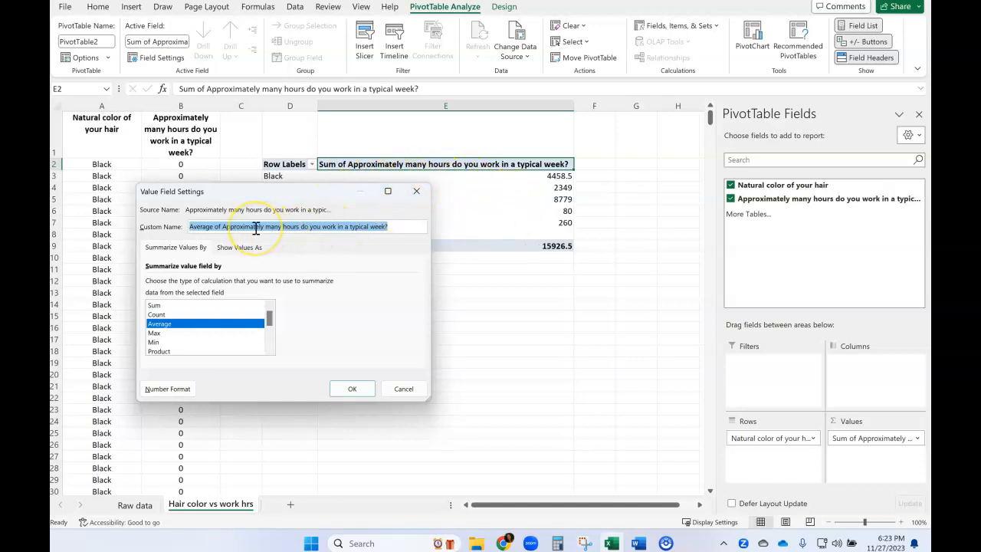
pyautogui.write('Mean of hrs work/w')
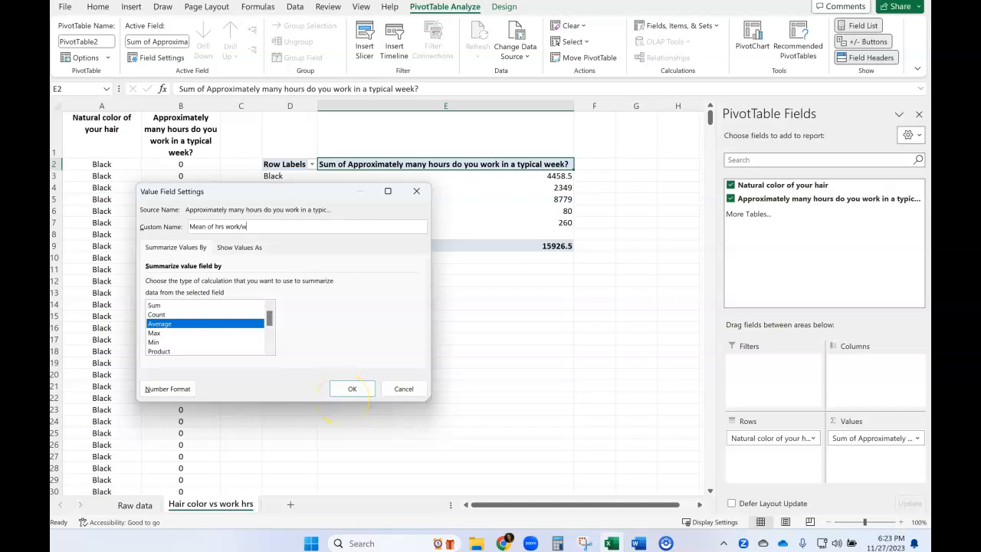
pyautogui.click(331, 394)
pyautogui.click(352, 398)
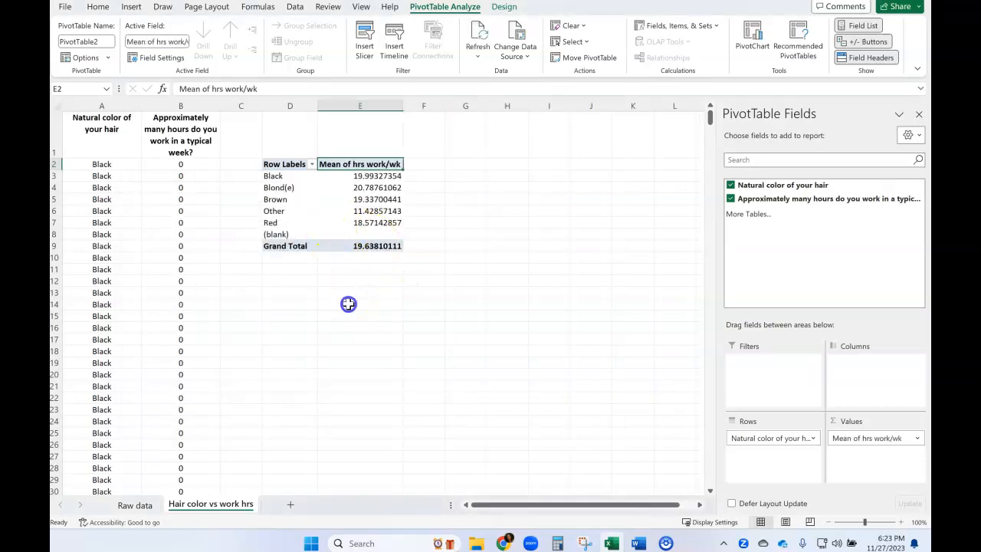
pyautogui.click(348, 304)
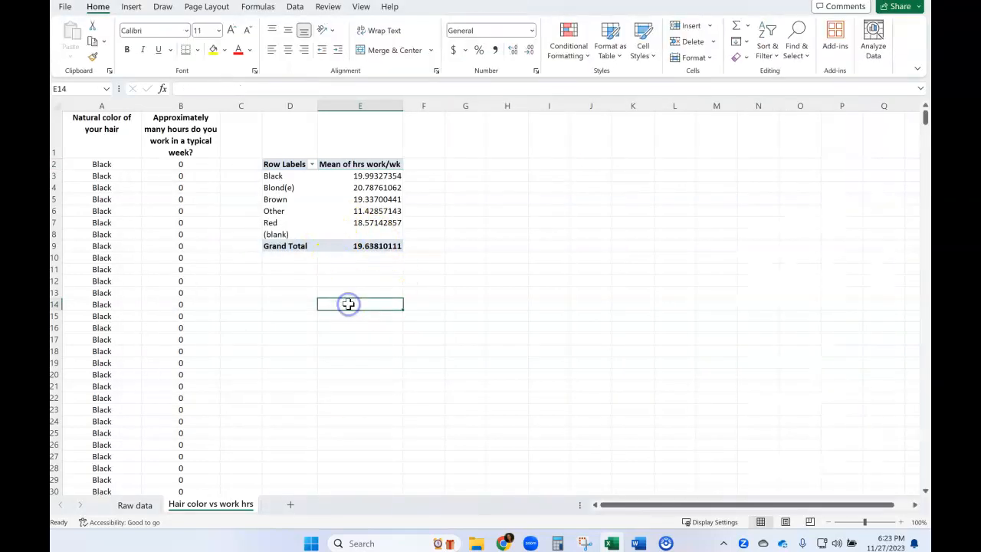
# - Format all the mean values in the PivotTable, including the grand total, to one decimal place
pyautogui.click(374, 177)
pyautogui.moveTo(373, 182); pyautogui.dragTo(381, 244)
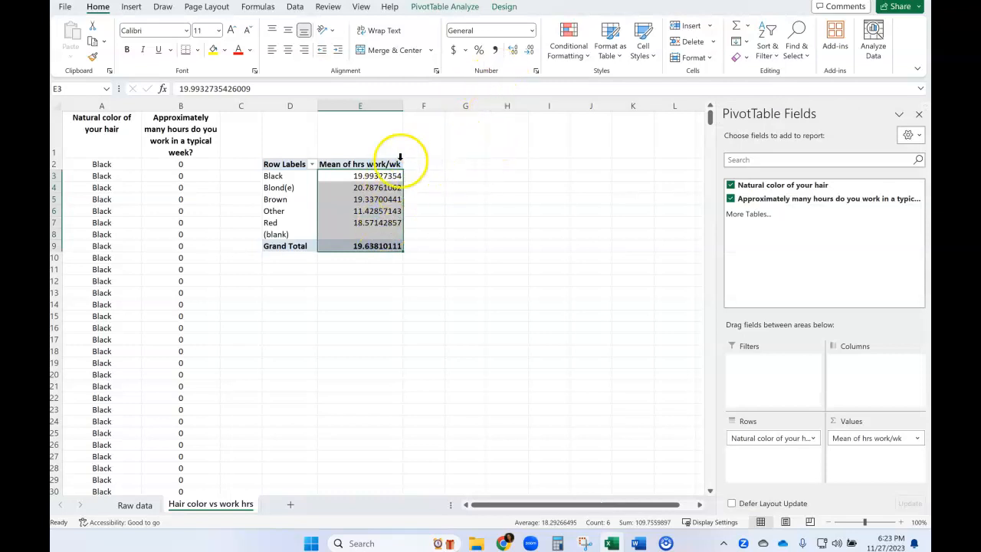
pyautogui.click(529, 52)
pyautogui.click(529, 53)
pyautogui.click(529, 52)
pyautogui.click(529, 52)
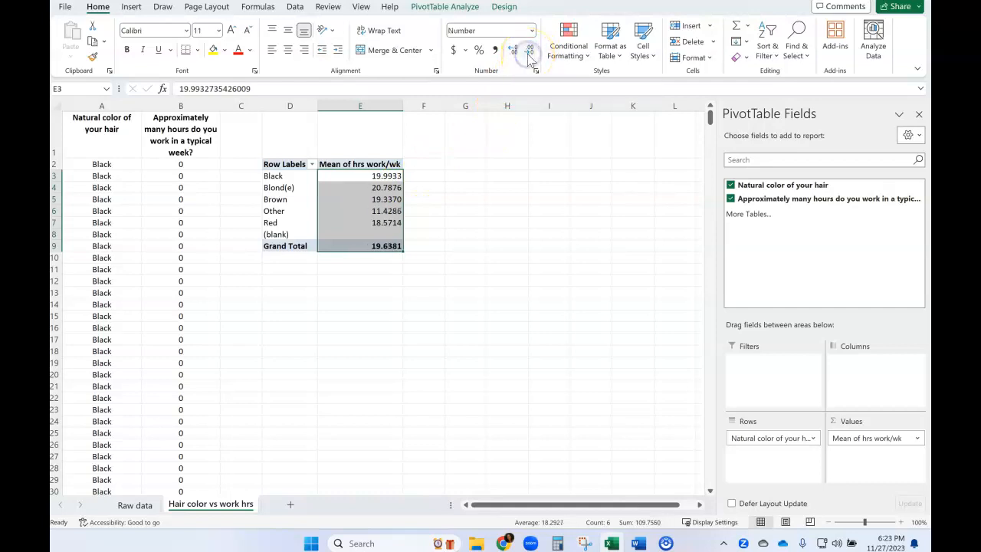
pyautogui.click(529, 52)
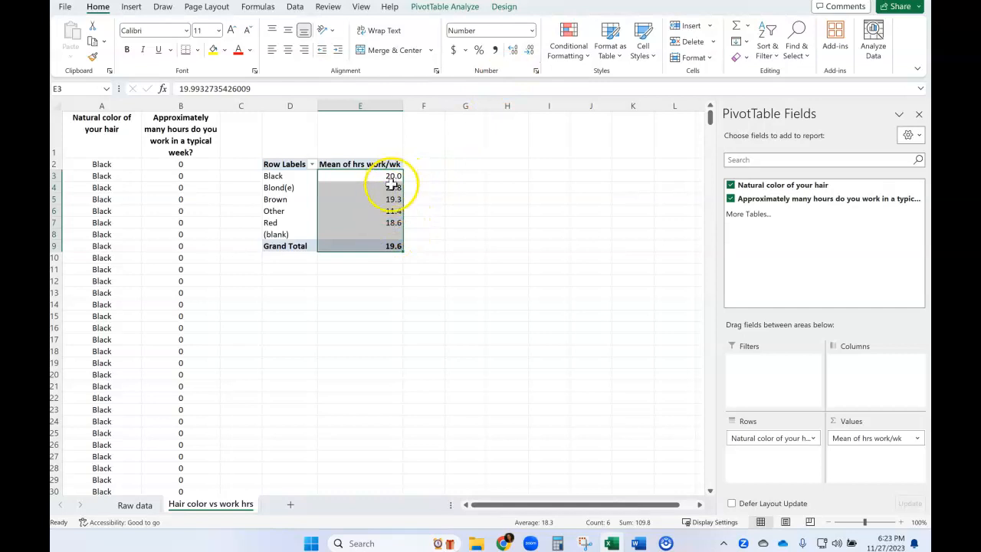
pyautogui.click(435, 219)
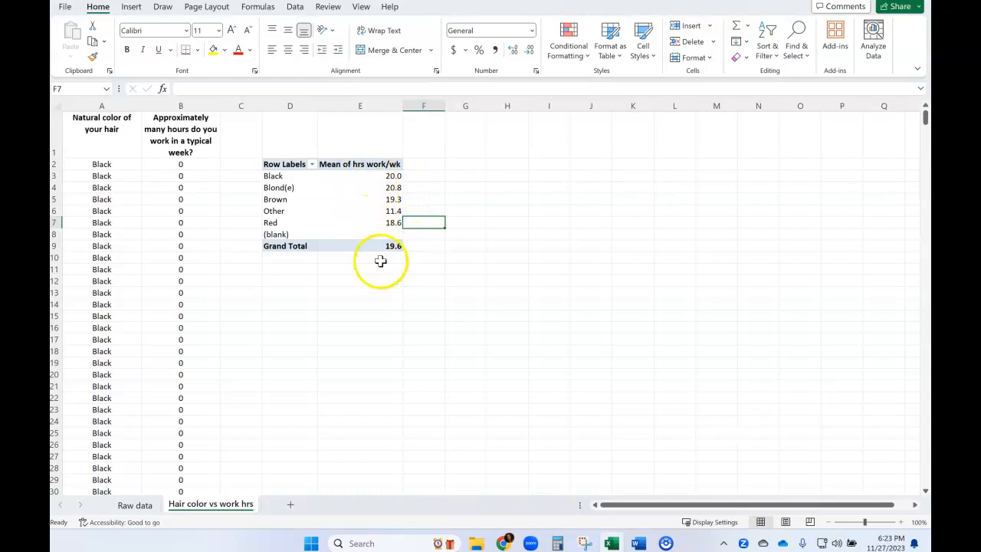
# - Filter the (blank) category out of the PivotTable's row labels
pyautogui.click(292, 234)
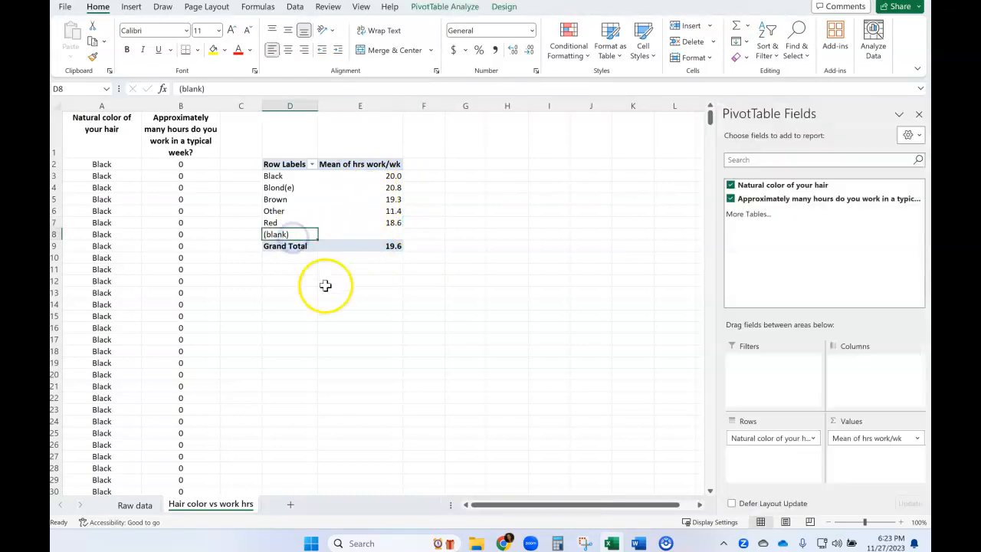
pyautogui.click(368, 339)
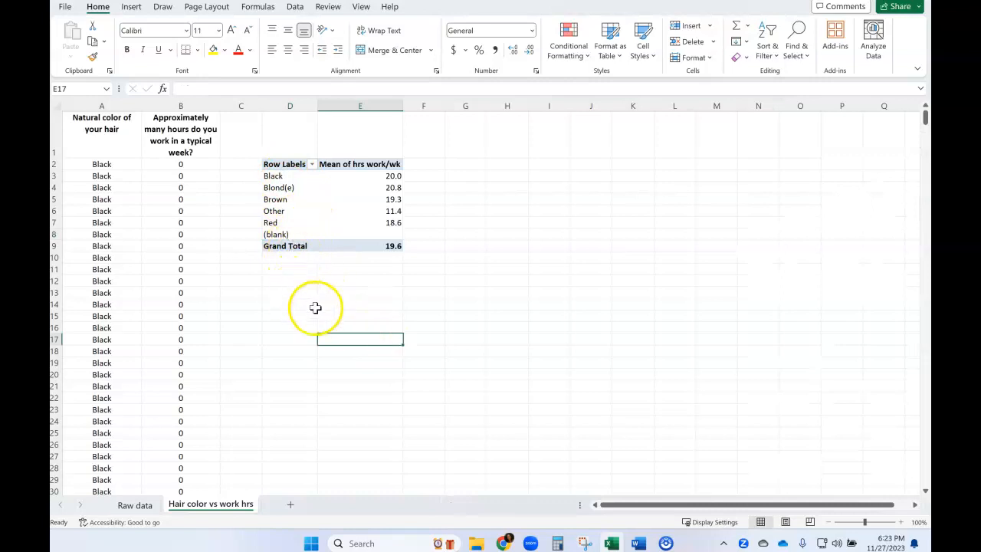
pyautogui.click(313, 164)
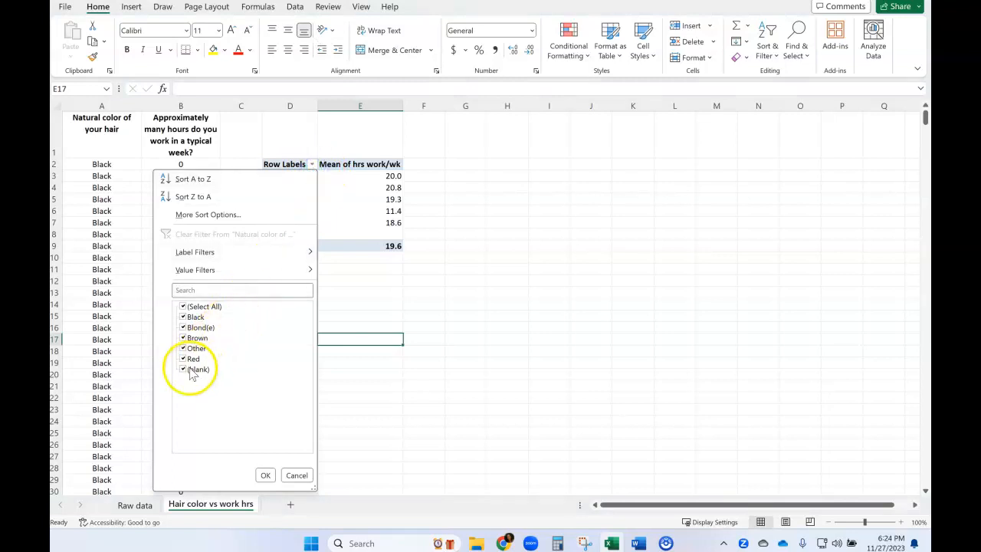
pyautogui.click(266, 475)
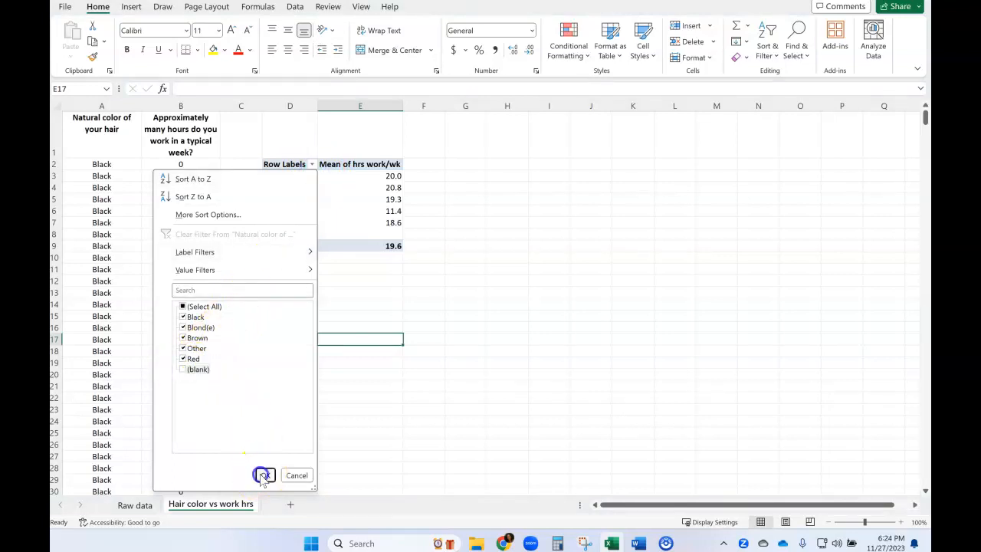
pyautogui.click(270, 304)
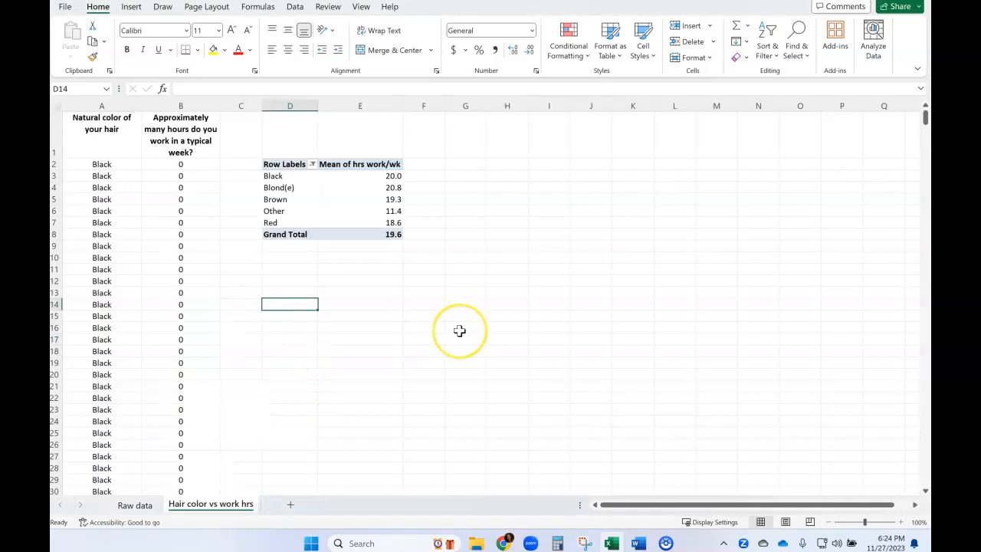
# - Capture a rectangular snip of the whole PivotTable with the Snipping Tool
pyautogui.moveTo(665, 543)
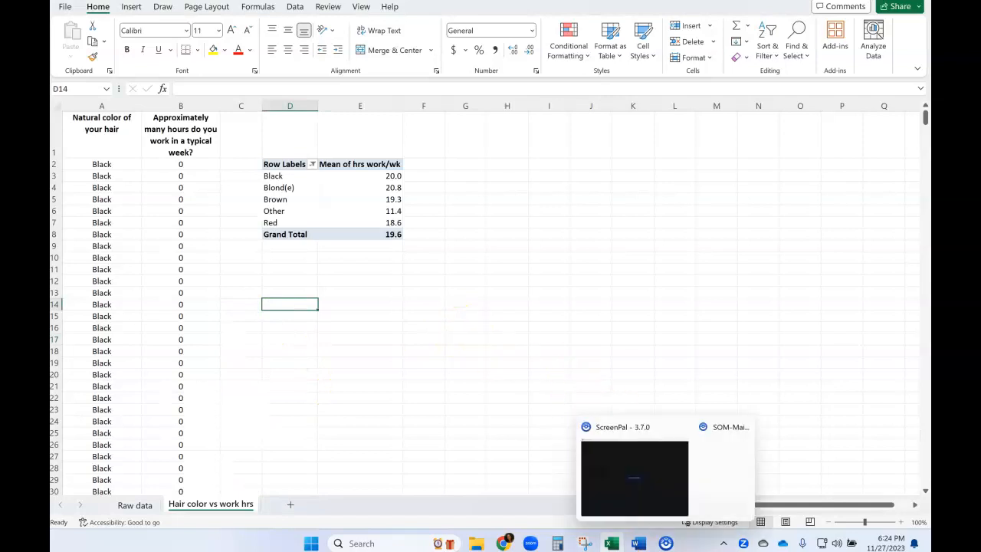
pyautogui.click(585, 543)
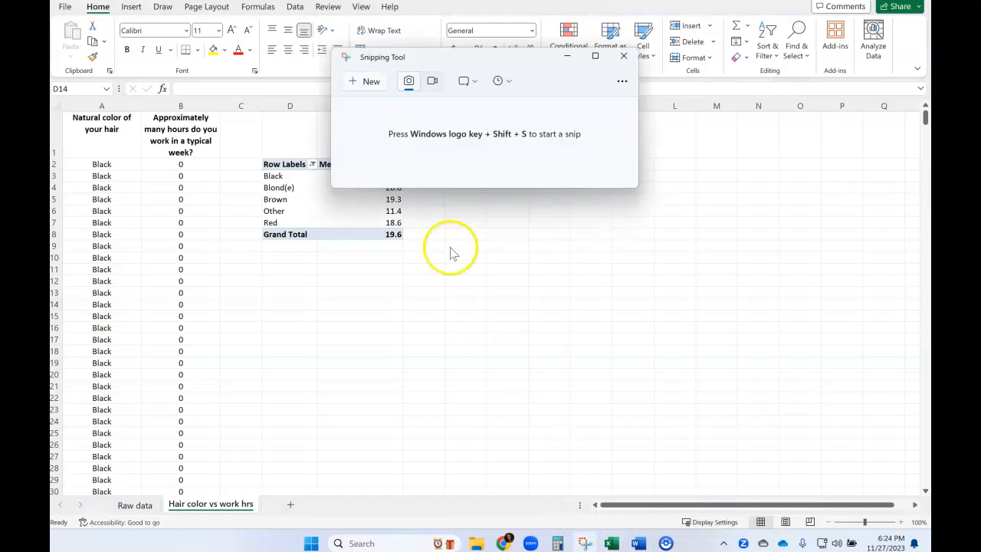
pyautogui.click(366, 91)
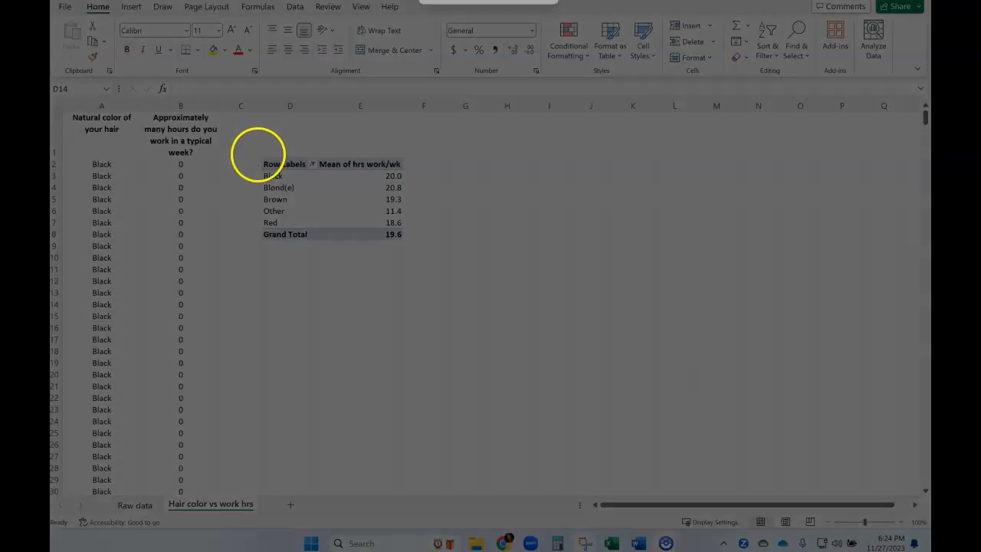
pyautogui.moveTo(258, 154); pyautogui.dragTo(408, 244)
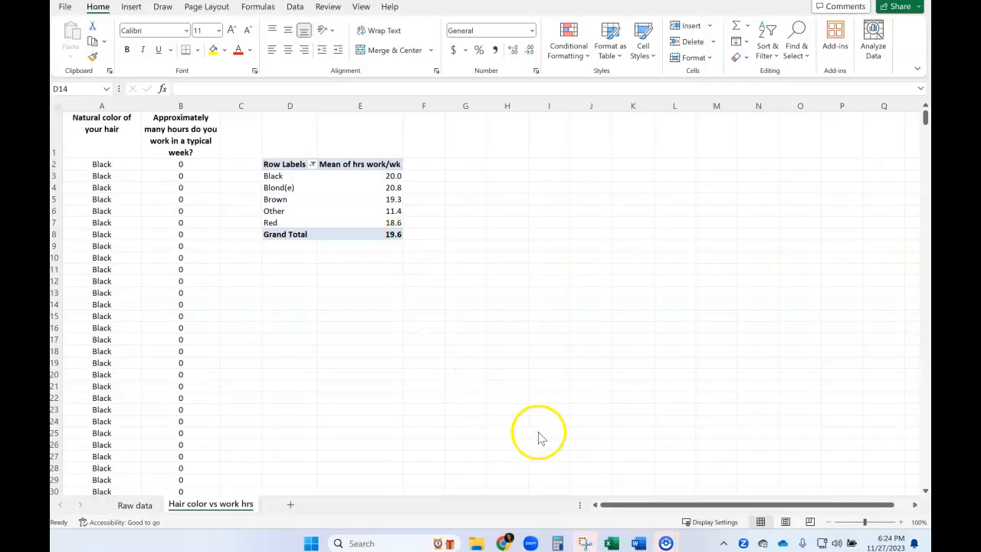
# - Switch to the ANOVA project document in Word and paste the PivotTable snip below the extra credit Pivot table of MEANS line
pyautogui.click(637, 540)
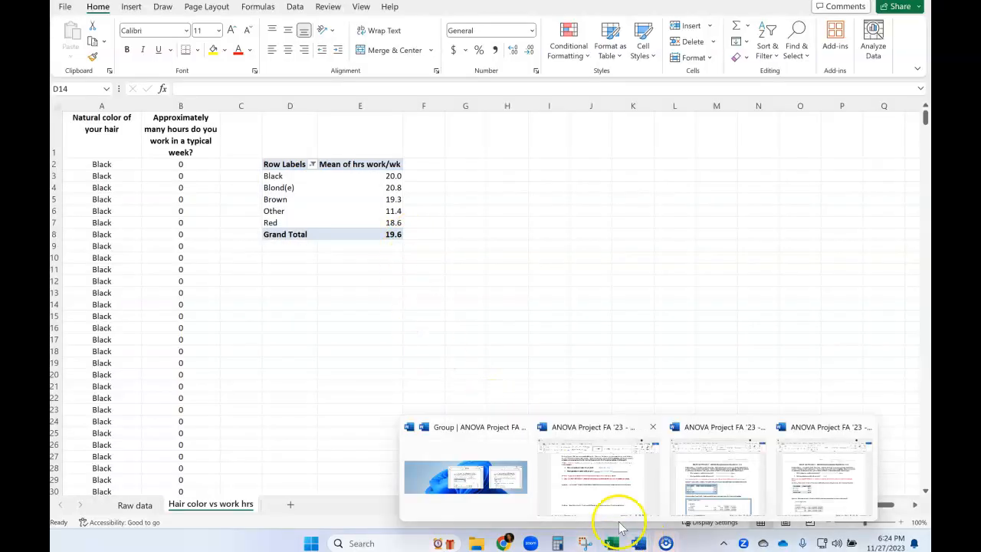
pyautogui.click(585, 498)
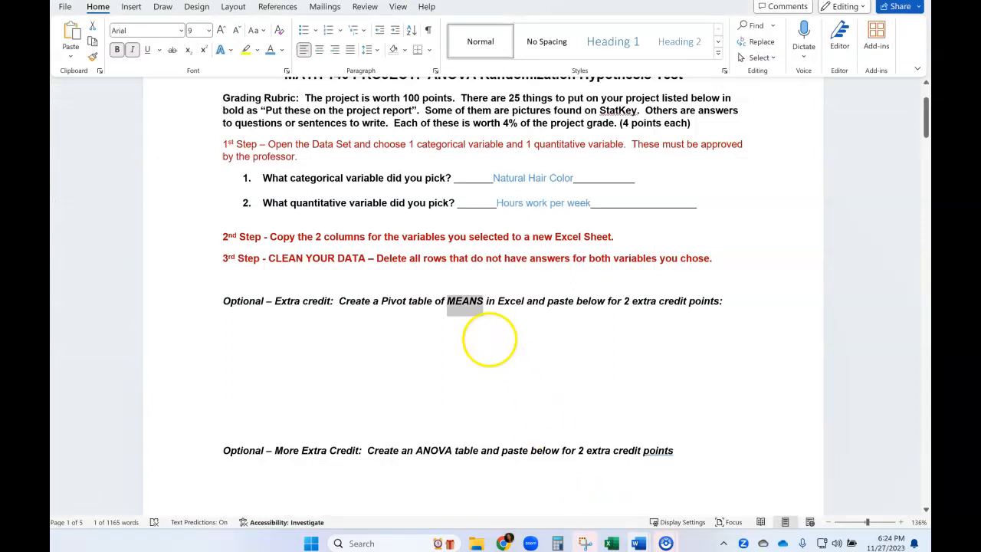
pyautogui.click(395, 328)
pyautogui.doubleClick(468, 301)
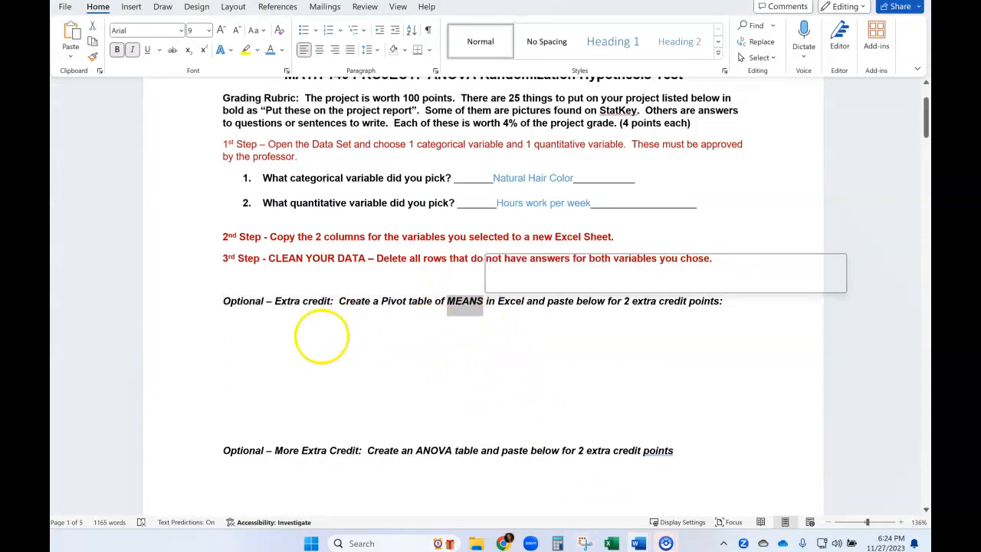
pyautogui.click(318, 335)
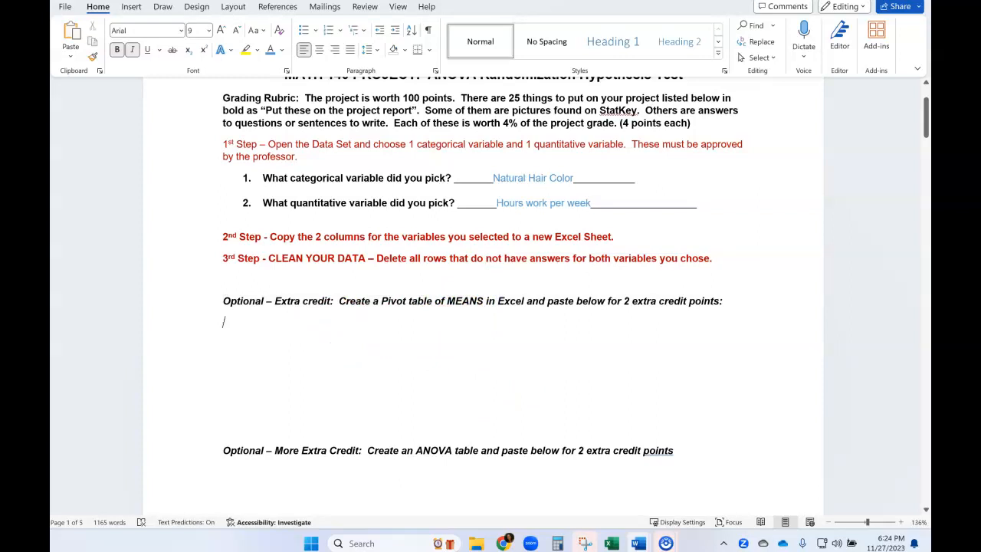
pyautogui.write('Row Labels\tMean of hrs work/wk Black\t20.0 Blond(e)\t20.8 Brown\t19.3 Other\t11.4 Red\t18.6 Grand Total\t19.6')
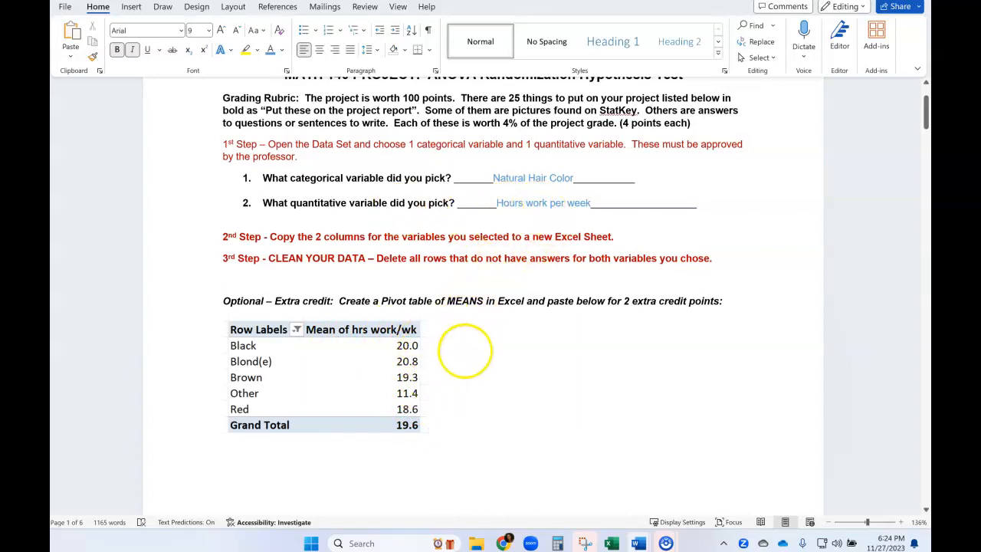
# - Delete the extra blank lines between the pasted PivotTable image and the "More Extra Credit" line
pyautogui.scroll(-3, 519, 396)
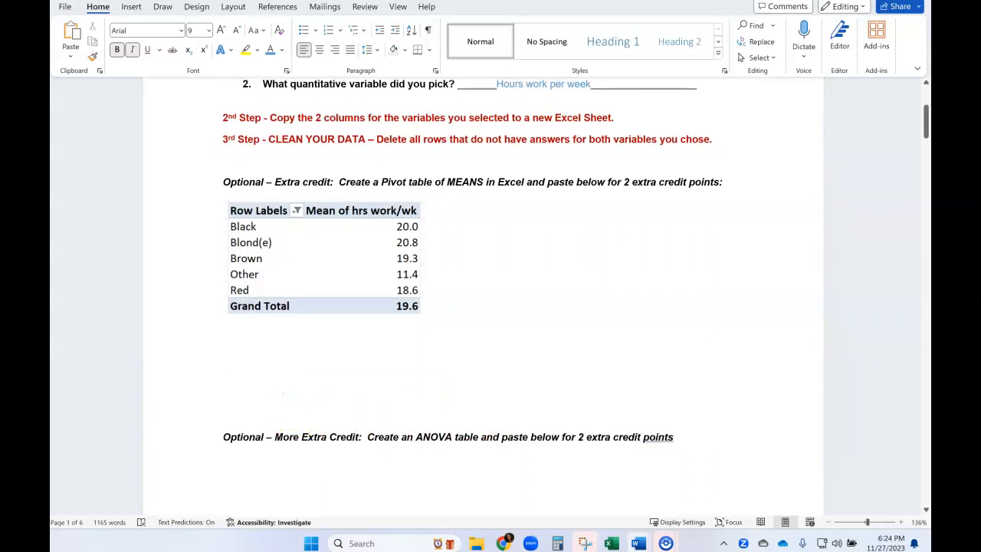
pyautogui.press('BackSpace')
pyautogui.press('BackSpace')
pyautogui.press('BackSpace')
pyautogui.press('BackSpace')
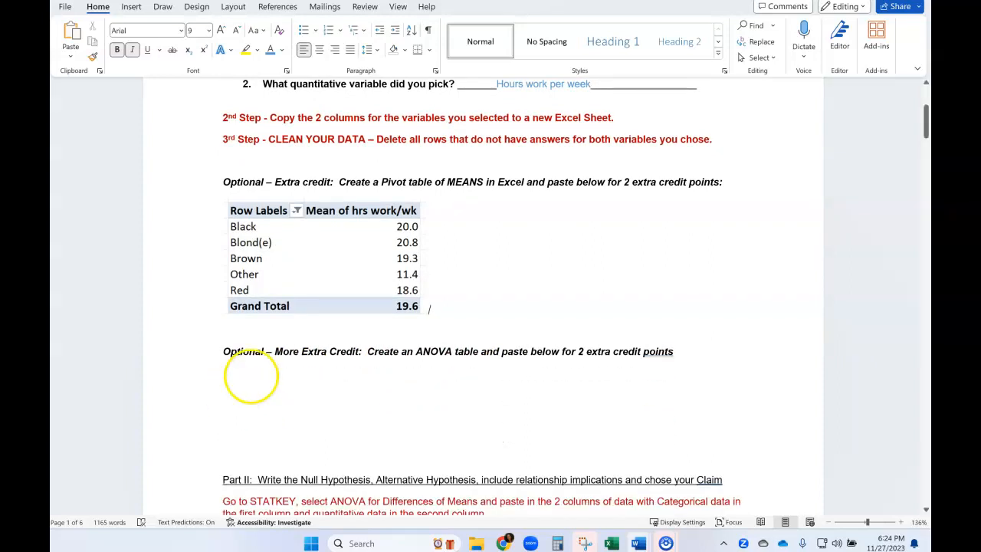
# - Switch back to the Excel workbook and enter the headings Black, Blonde, Brown, Other and Red in cells G1 through K1
pyautogui.moveTo(416, 351); pyautogui.dragTo(479, 351)
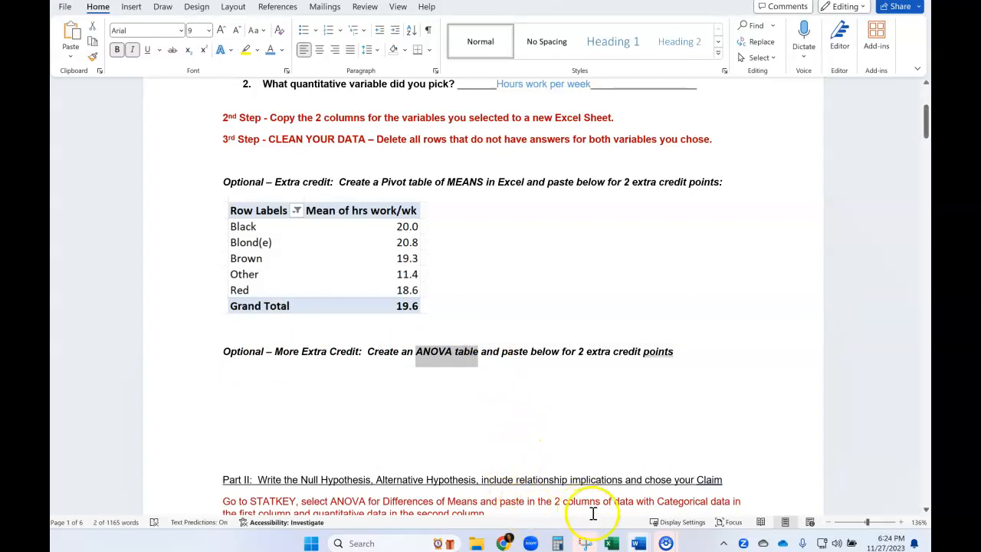
pyautogui.click(612, 543)
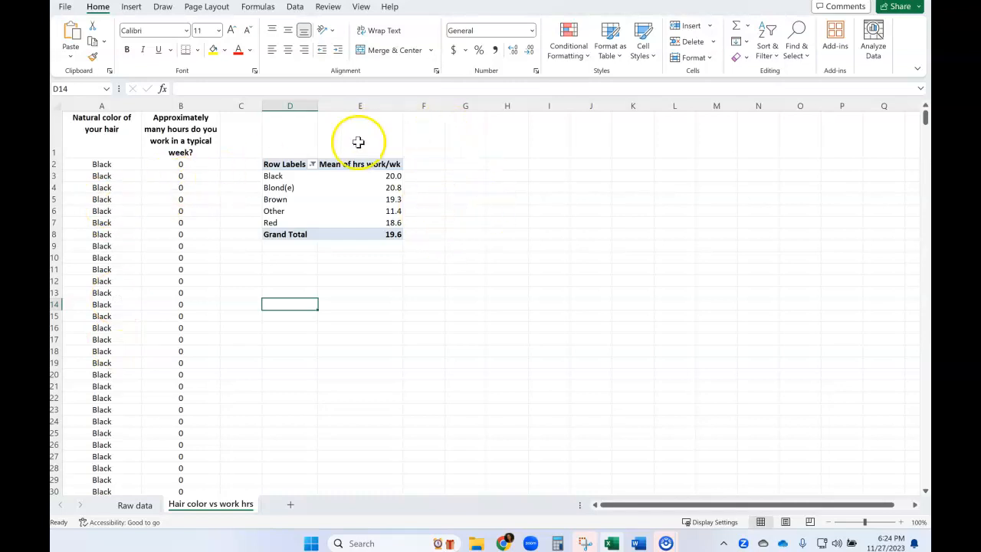
pyautogui.click(457, 140)
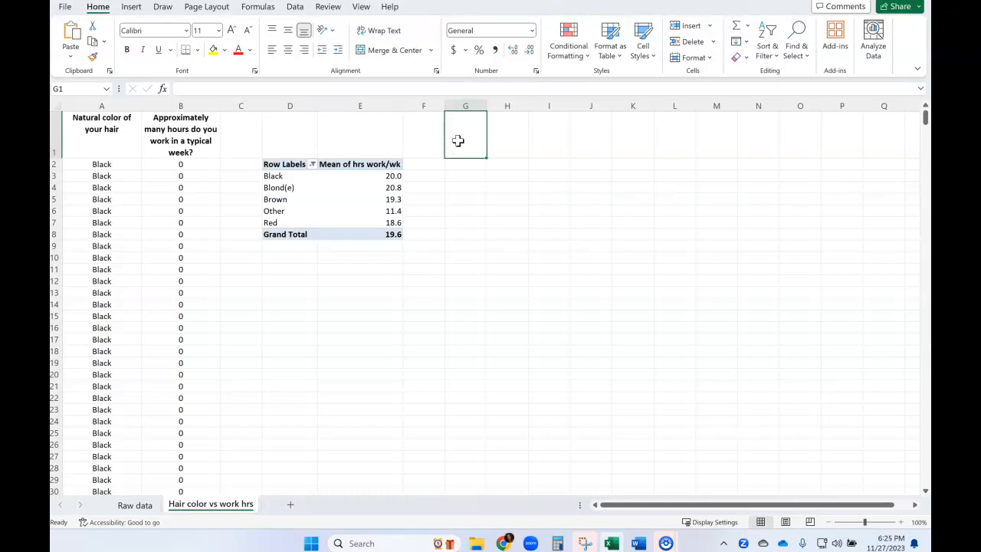
pyautogui.write('Black')
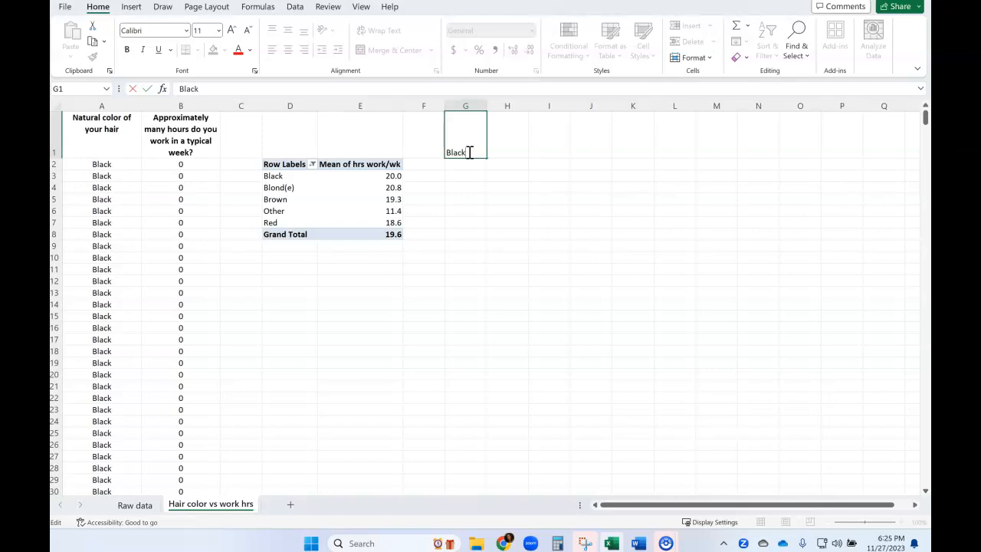
pyautogui.press('Tab')
pyautogui.write('Blonde')
pyautogui.press('Tab')
pyautogui.write('B')
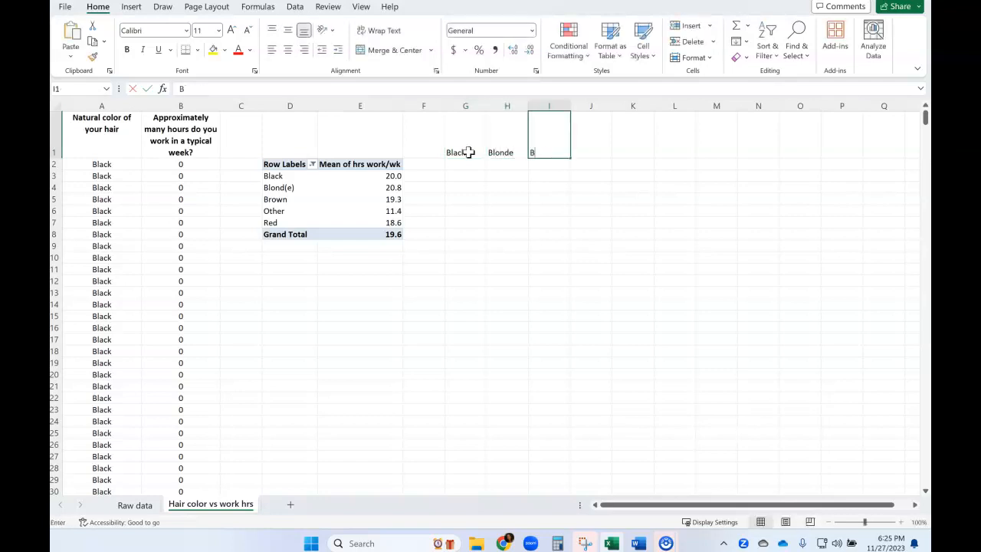
pyautogui.write('rown')
pyautogui.press('Tab')
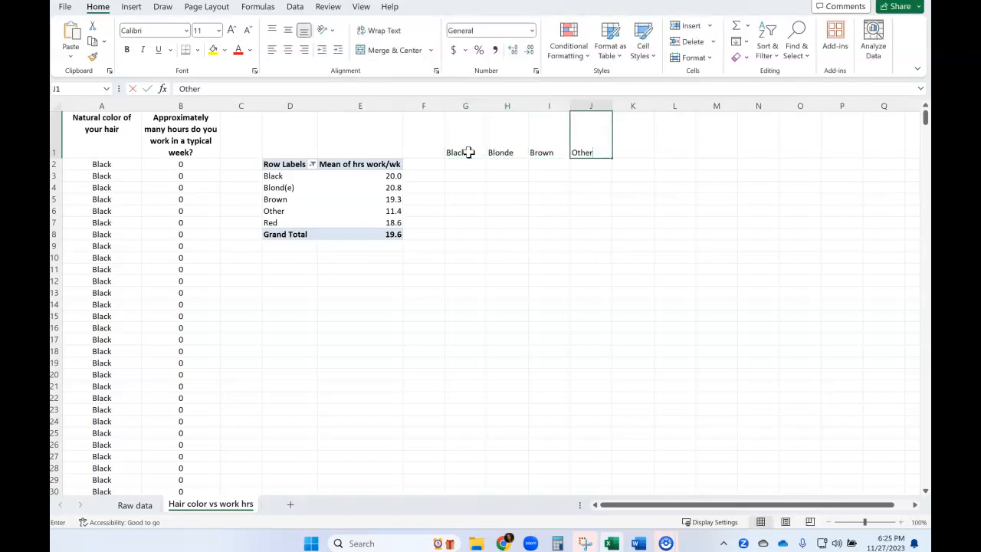
pyautogui.press('Tab')
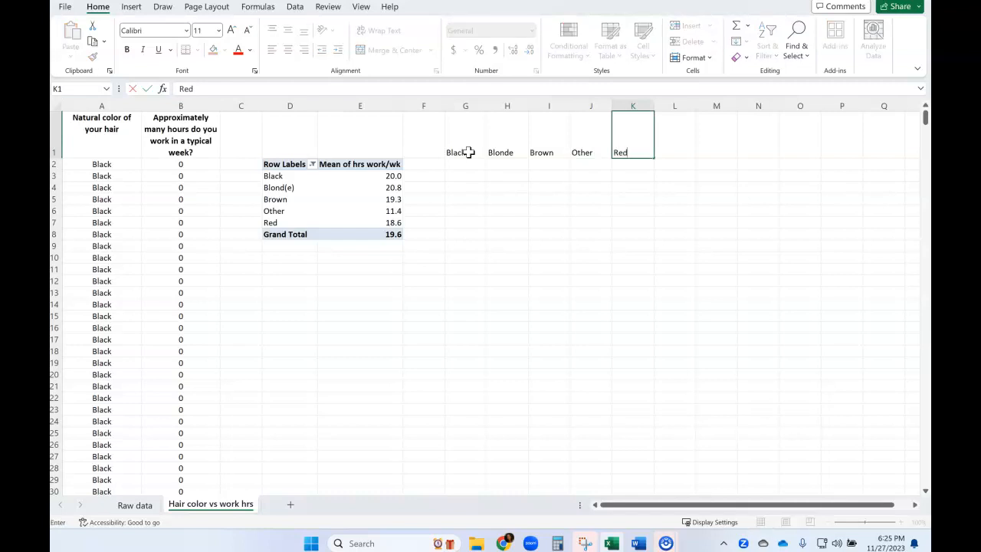
# - Copy the work hours of all Black rows (B2:B224) and paste them below the Black heading, starting at G2
pyautogui.click(432, 293)
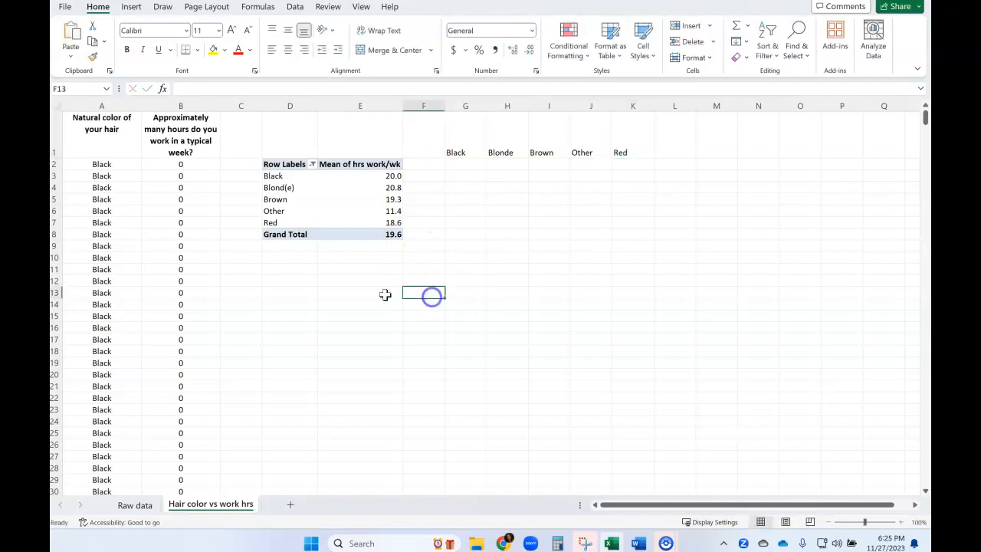
pyautogui.click(103, 103)
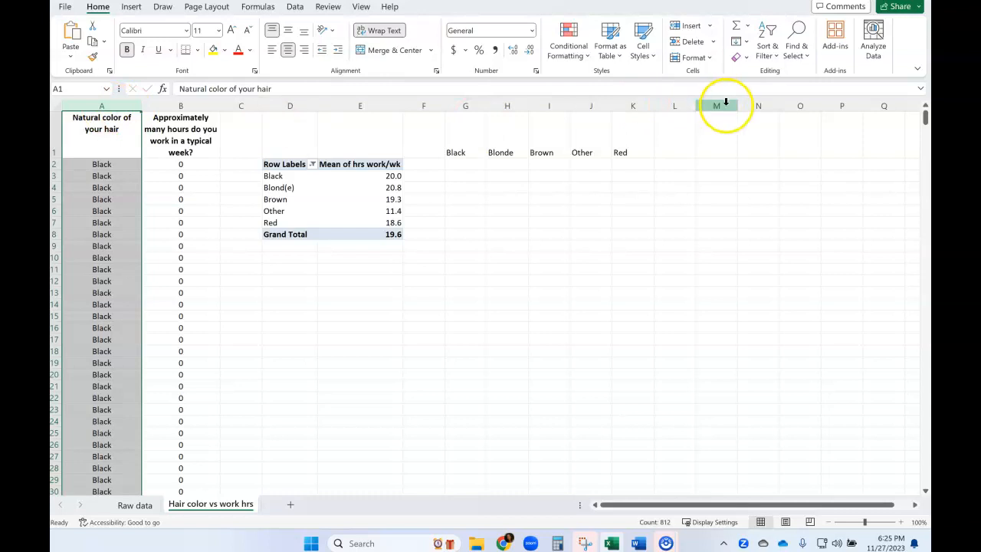
pyautogui.scroll(-2, 119, 366)
pyautogui.scroll(-20, 118, 365)
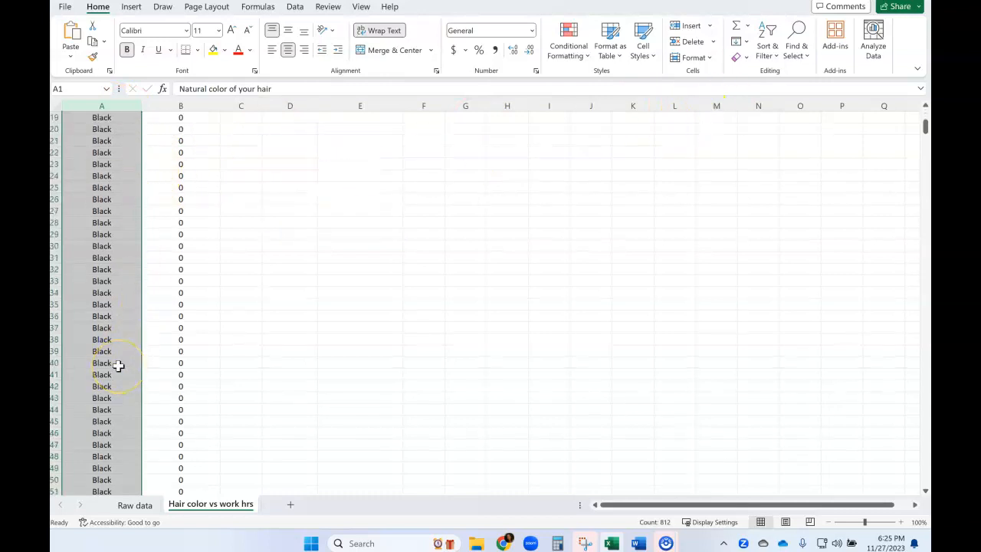
pyautogui.scroll(-12, 117, 368)
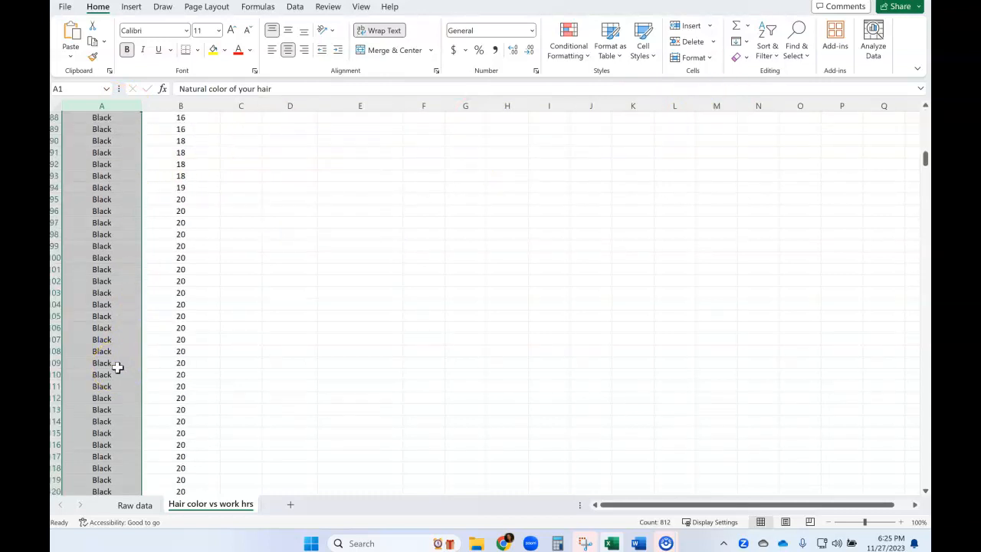
pyautogui.scroll(-20, 166, 427)
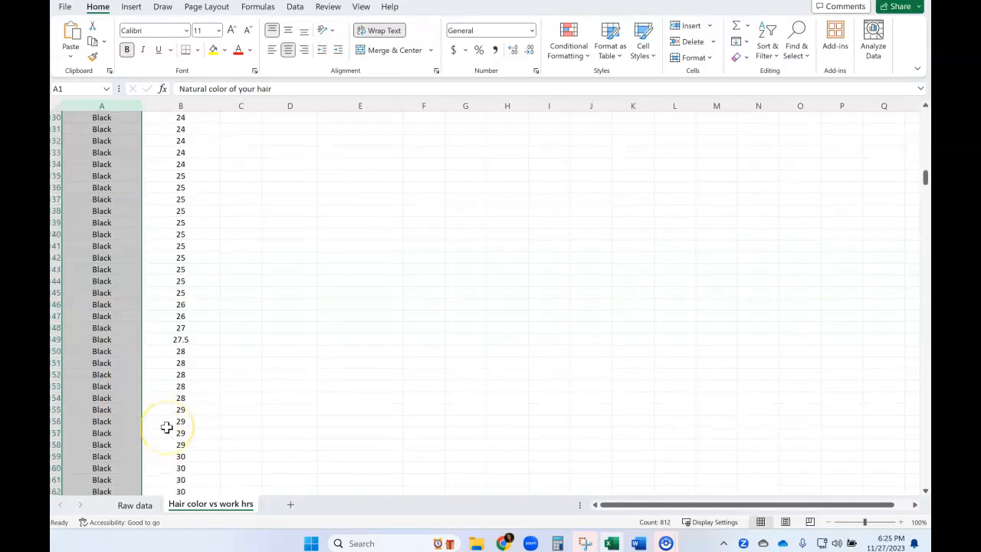
pyautogui.scroll(-20, 166, 427)
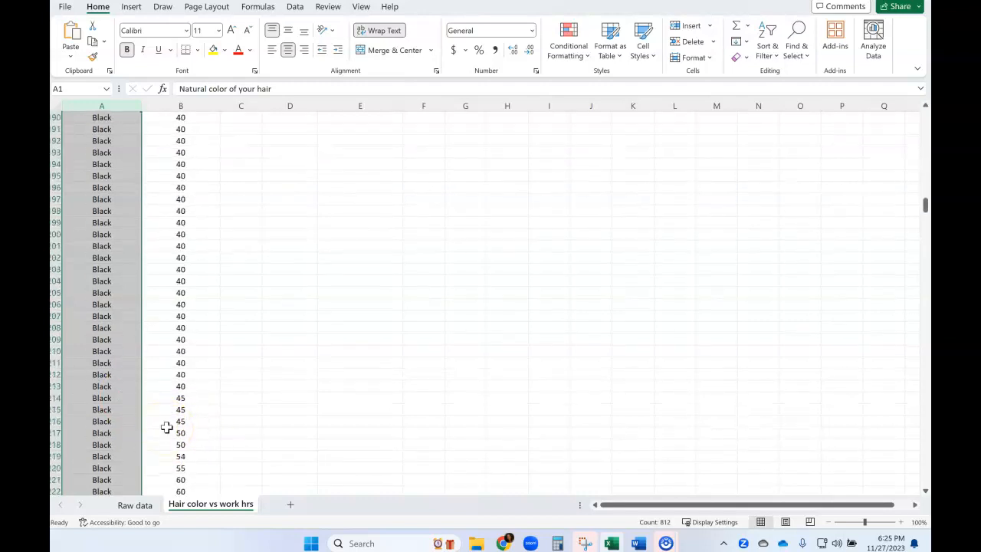
pyautogui.scroll(2, 179, 380)
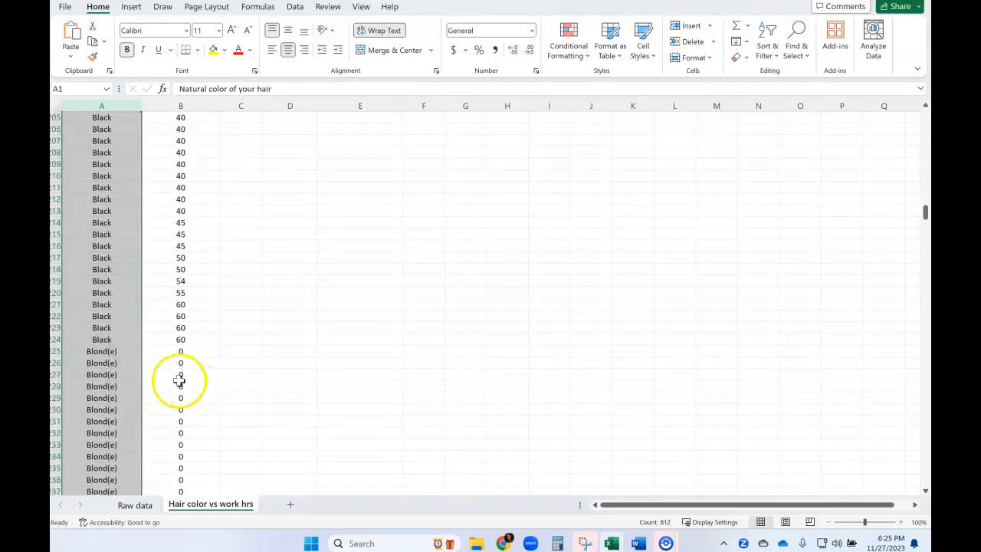
pyautogui.click(173, 339)
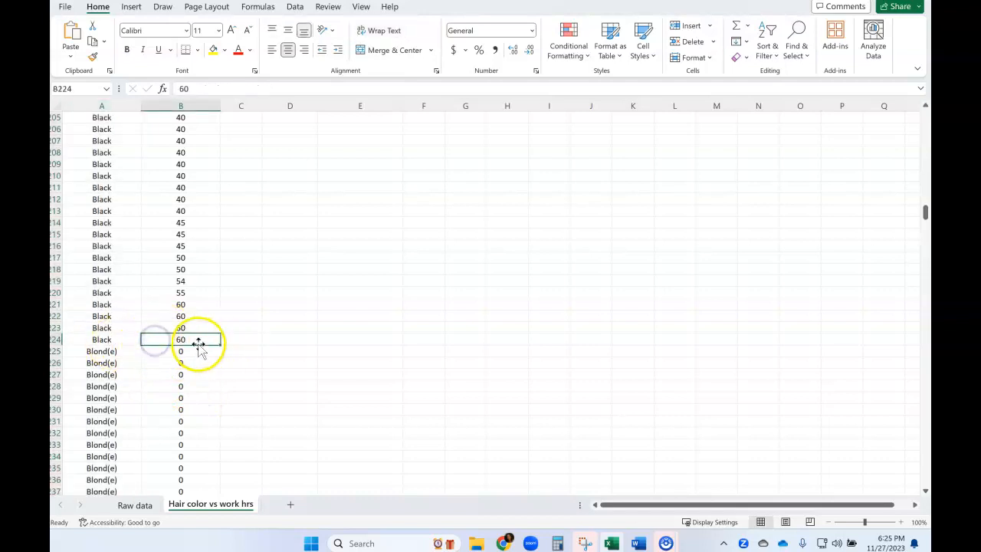
pyautogui.moveTo(195, 340); pyautogui.dragTo(176, 164)
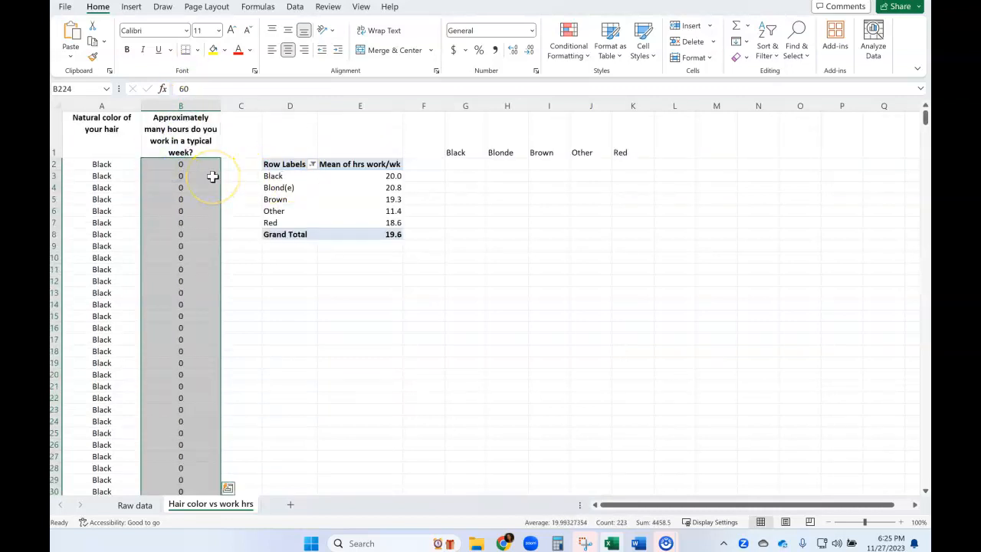
pyautogui.hotkey('ctrl', 'c')
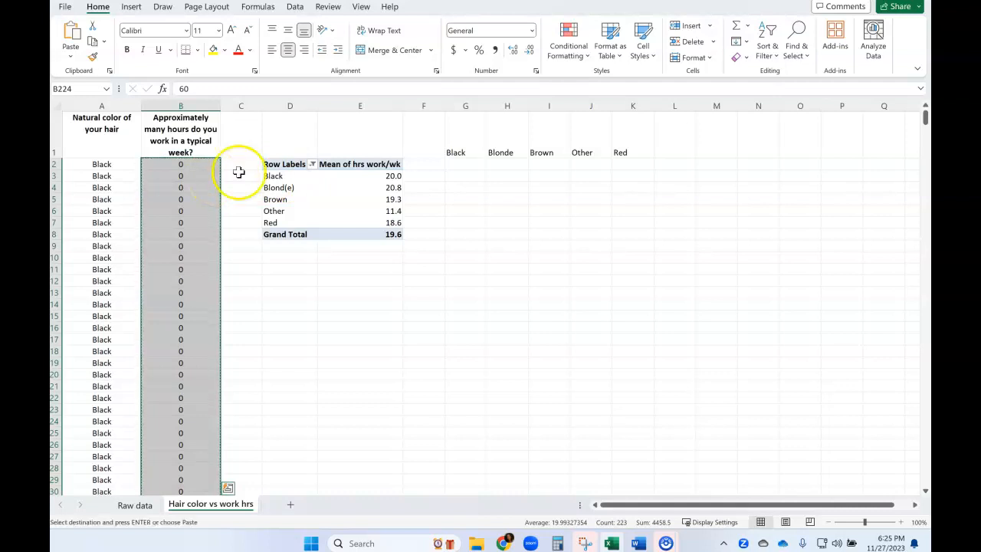
pyautogui.click(463, 164)
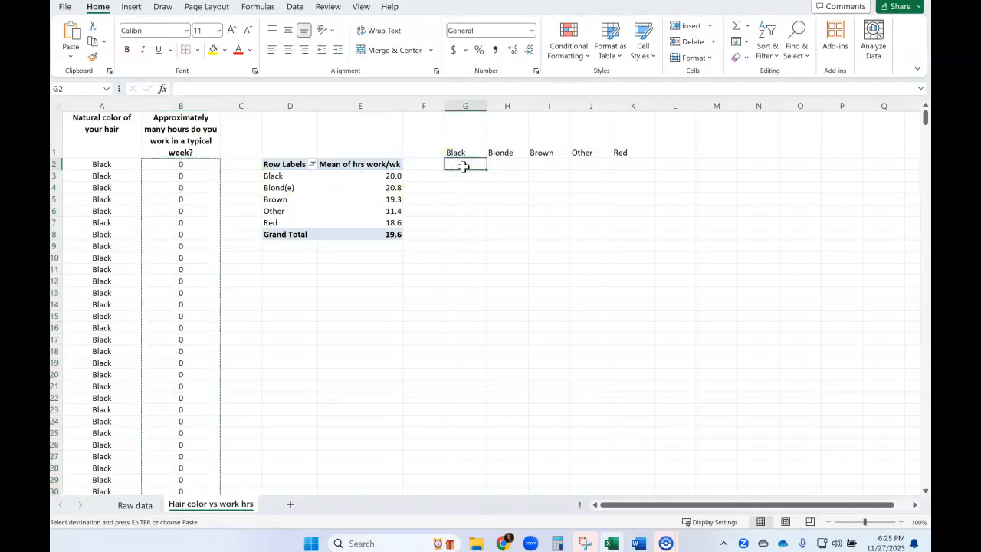
pyautogui.hotkey('ctrl', 'v')
pyautogui.click(505, 165)
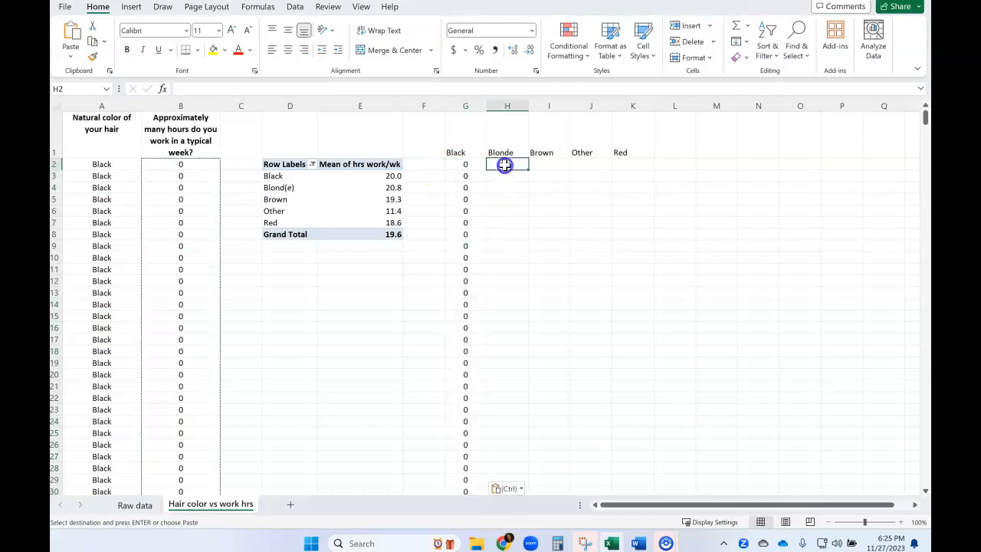
pyautogui.click(549, 164)
pyautogui.click(591, 164)
pyautogui.click(633, 164)
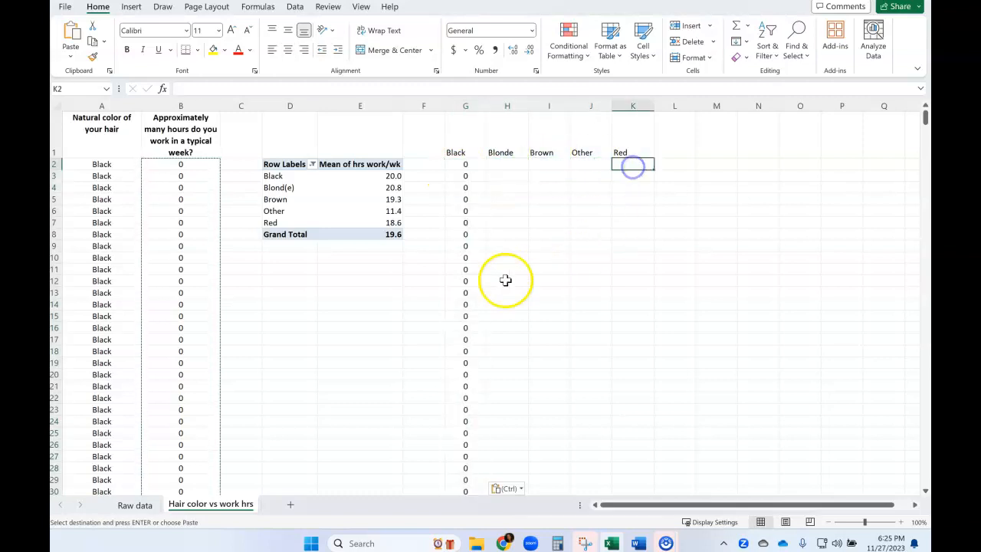
# - Copy the work hours of all Brown rows (B338:B791) and paste them below the Brown heading, starting at I2
pyautogui.scroll(-8, 271, 314)
pyautogui.scroll(-20, 271, 313)
pyautogui.scroll(-19, 271, 314)
pyautogui.scroll(-8, 270, 313)
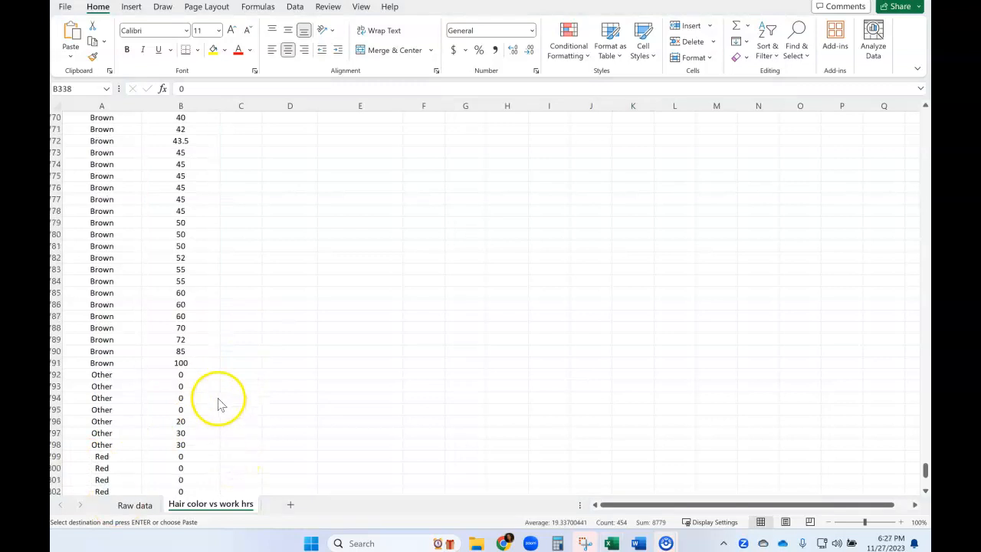
pyautogui.hotkey('ctrl', 'v')
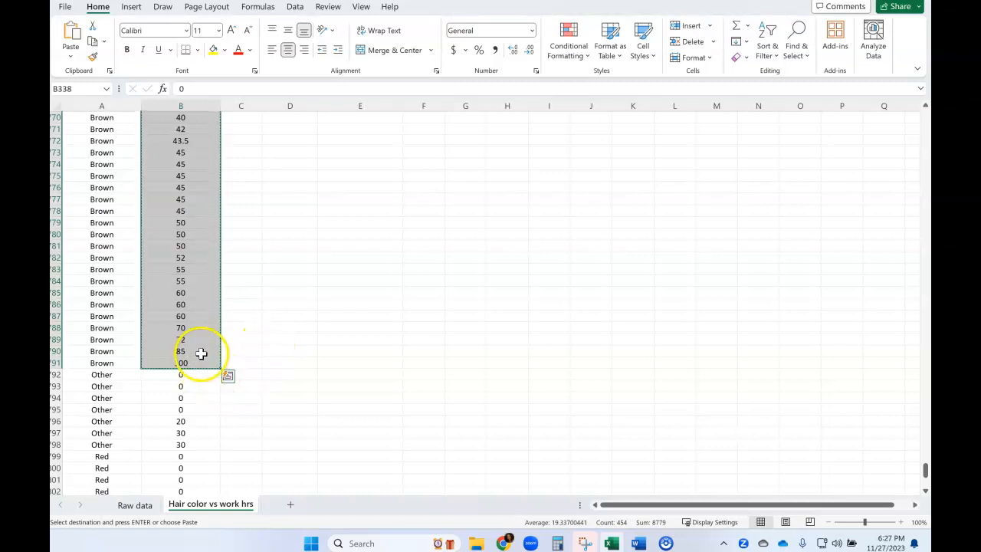
pyautogui.moveTo(925, 469); pyautogui.dragTo(922, 99)
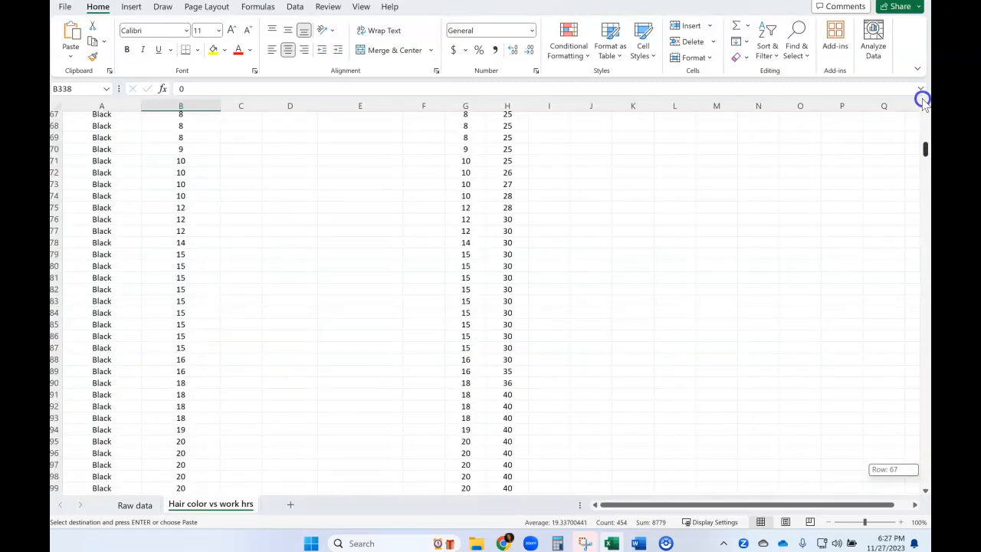
pyautogui.click(550, 164)
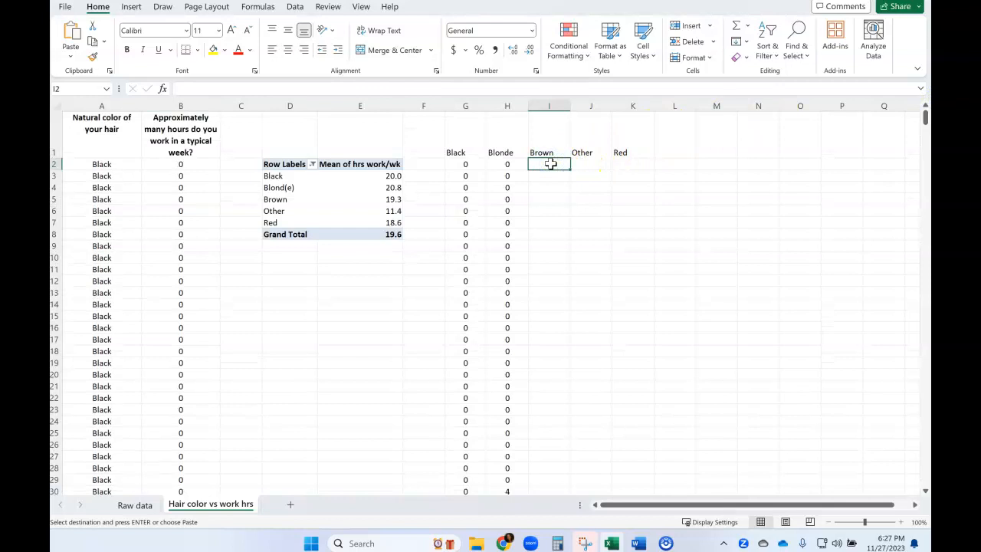
pyautogui.hotkey('ctrl', 'v')
pyautogui.click(681, 197)
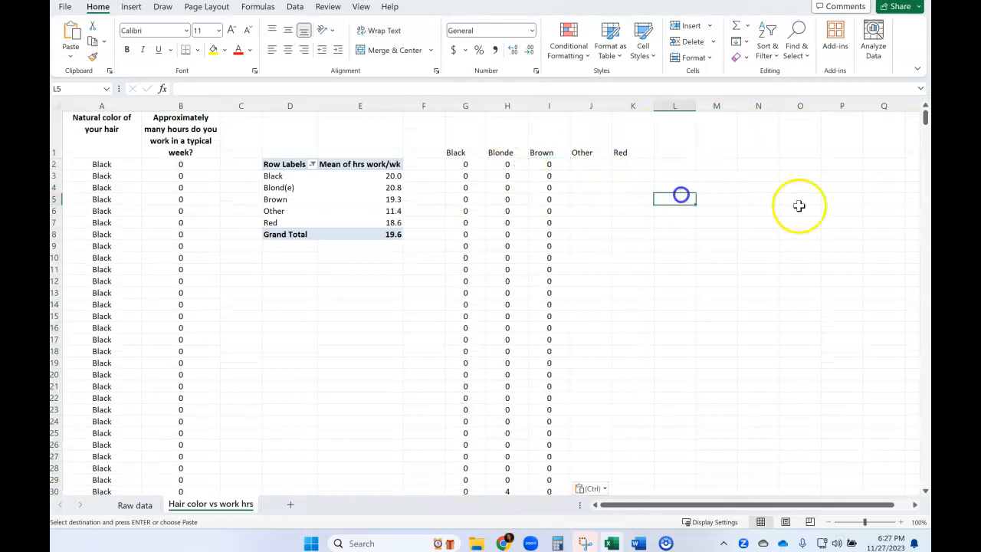
# - Copy the work hours of the Other rows (B792:B798) and paste them below the Other heading, starting at J2
pyautogui.moveTo(924, 114); pyautogui.dragTo(925, 477)
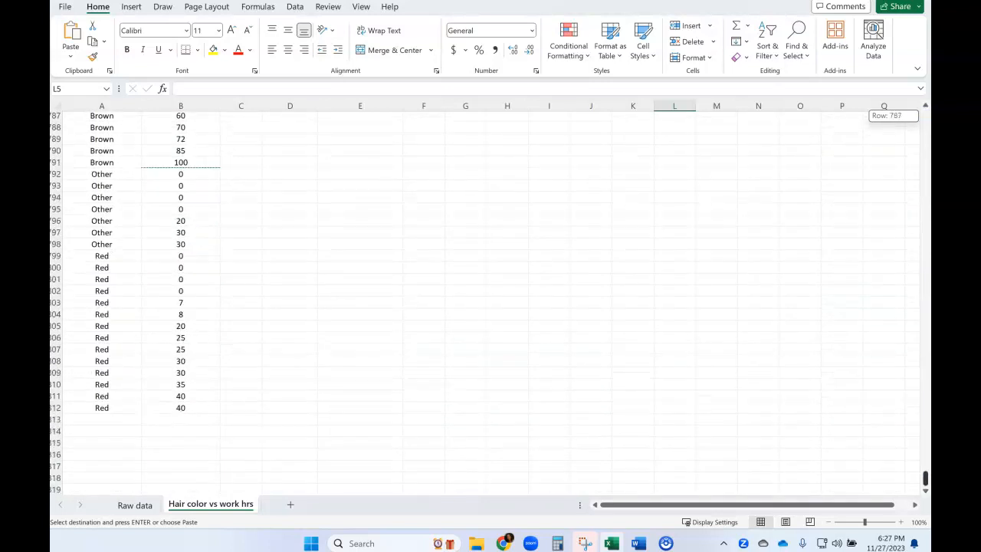
pyautogui.moveTo(181, 173); pyautogui.dragTo(179, 241)
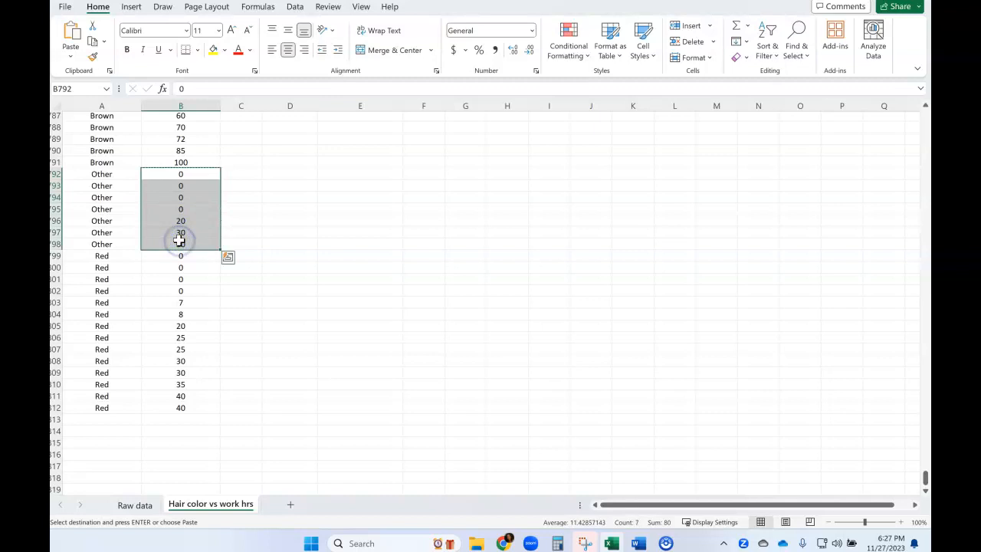
pyautogui.moveTo(924, 477); pyautogui.dragTo(925, 116)
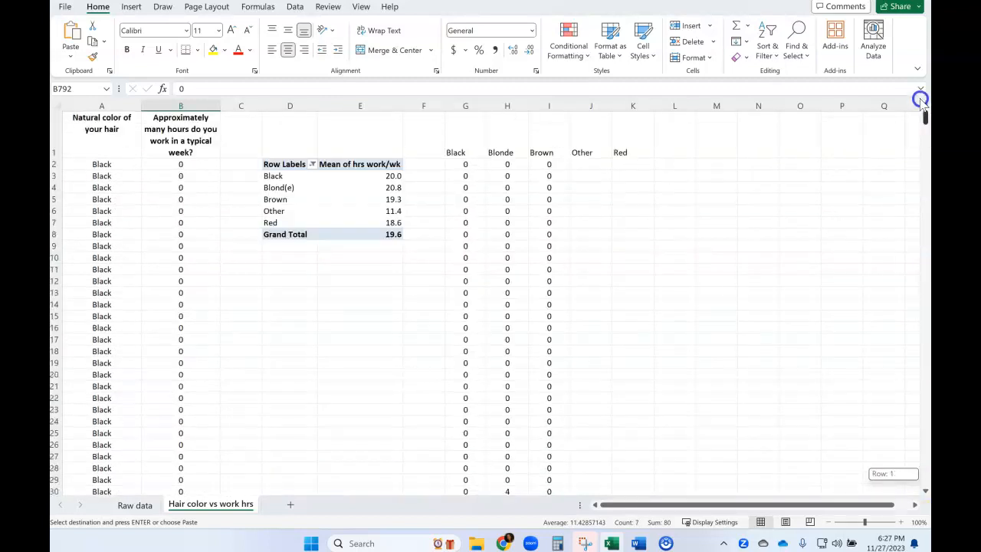
pyautogui.click(590, 167)
pyautogui.hotkey('ctrl', 'v')
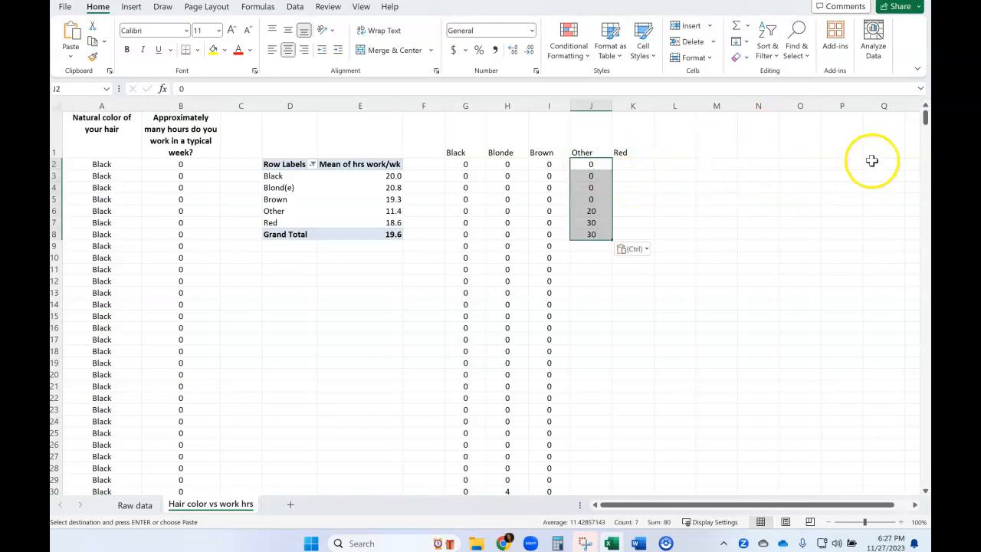
# - Copy the work hours of the Red rows (B799:B812) and paste them below the Red heading, starting at K2
pyautogui.moveTo(926, 121); pyautogui.dragTo(924, 475)
pyautogui.moveTo(171, 257); pyautogui.dragTo(162, 408)
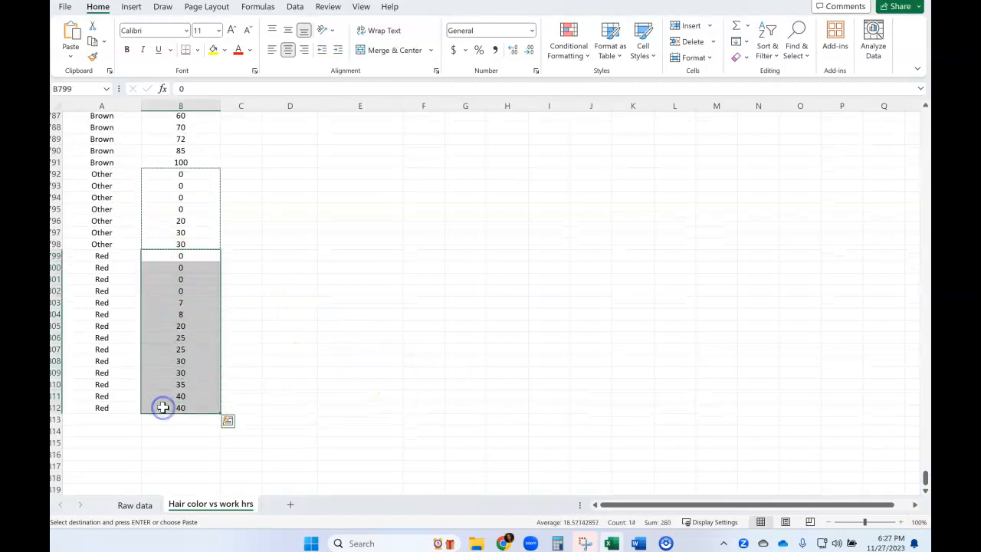
pyautogui.moveTo(924, 477); pyautogui.dragTo(926, 115)
pyautogui.click(633, 164)
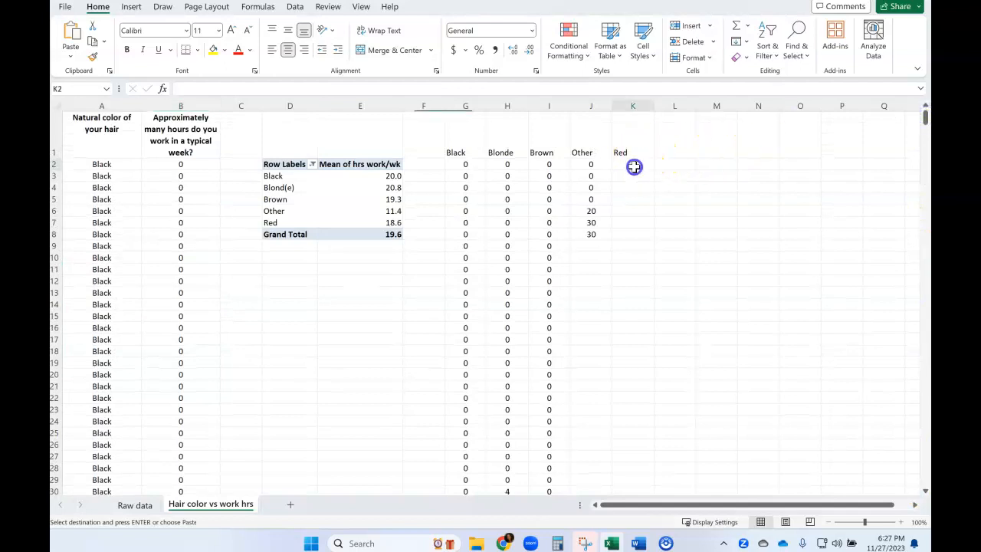
pyautogui.hotkey('ctrl', 'v')
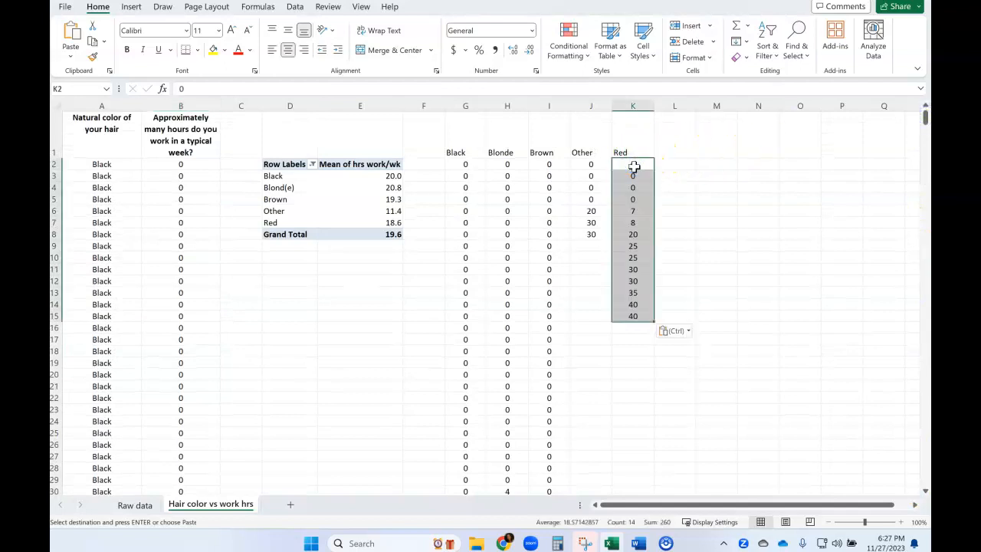
pyautogui.click(720, 245)
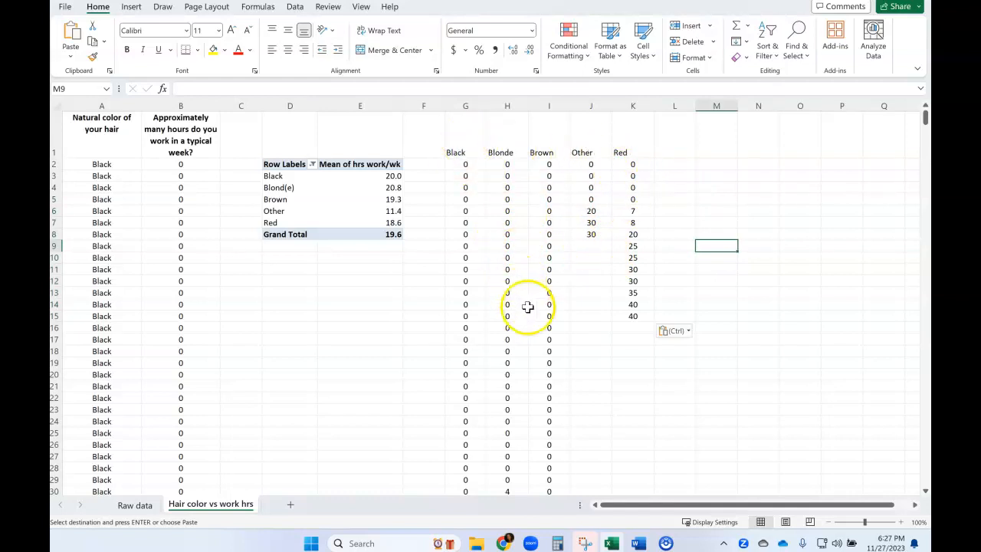
# - Start an Anova: Single Factor analysis from the Data Analysis tools, opening its settings dialog
pyautogui.scroll(-3, 550, 319)
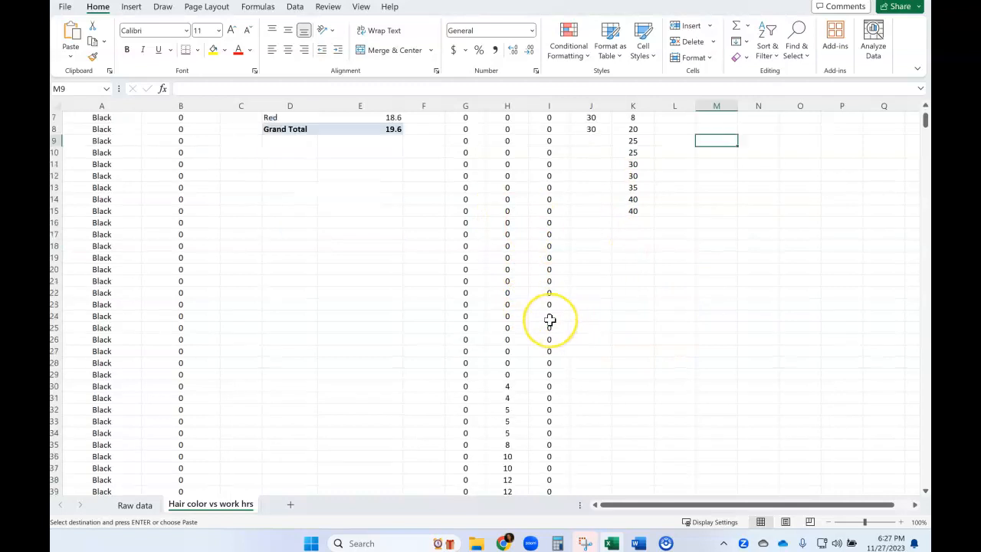
pyautogui.scroll(2, 550, 321)
pyautogui.scroll(1, 555, 327)
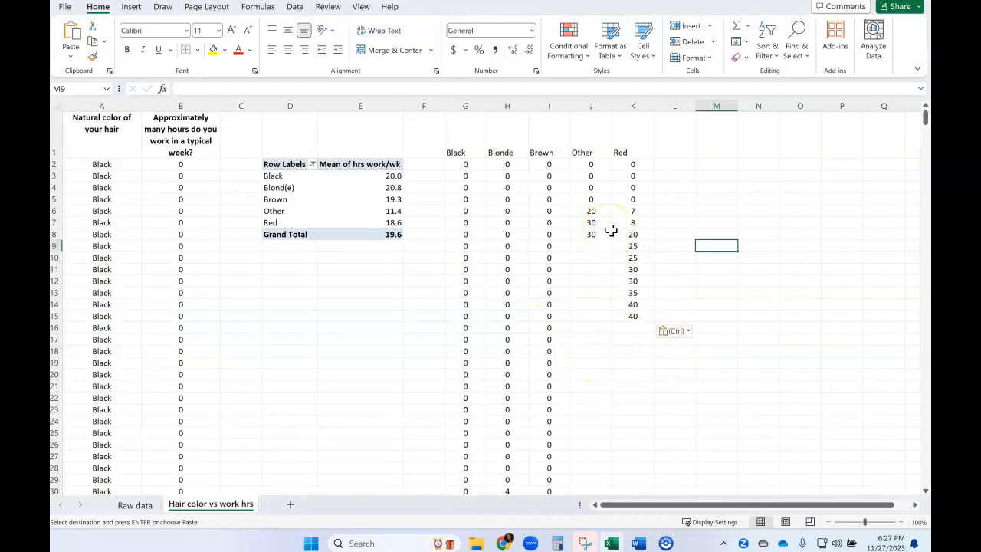
pyautogui.click(294, 9)
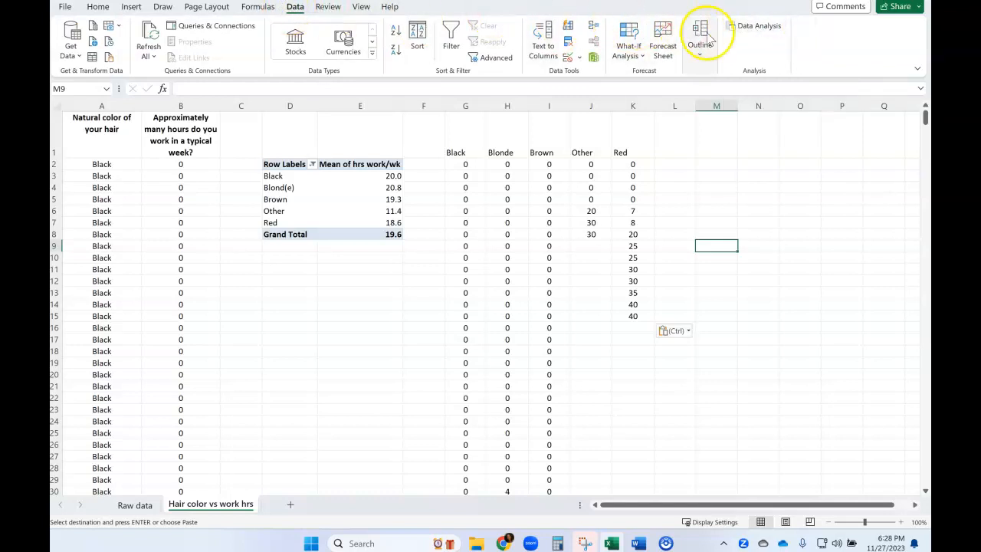
pyautogui.click(296, 15)
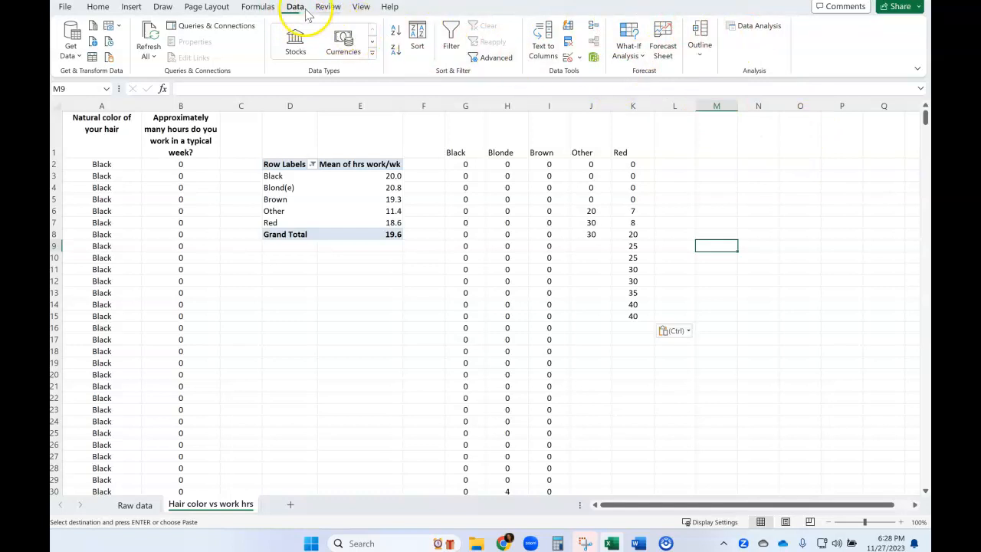
pyautogui.click(752, 26)
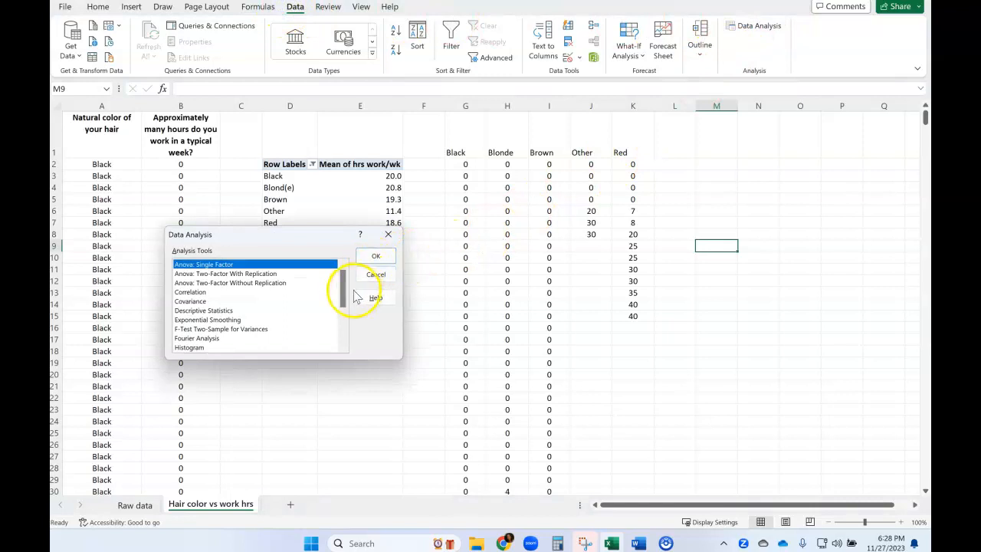
pyautogui.moveTo(345, 287); pyautogui.dragTo(345, 299)
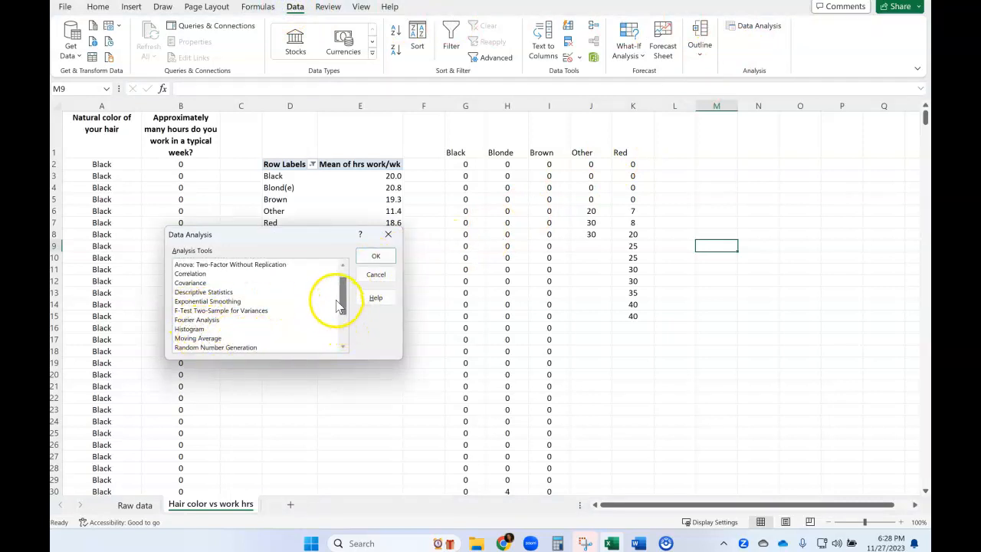
pyautogui.moveTo(344, 296); pyautogui.dragTo(345, 330)
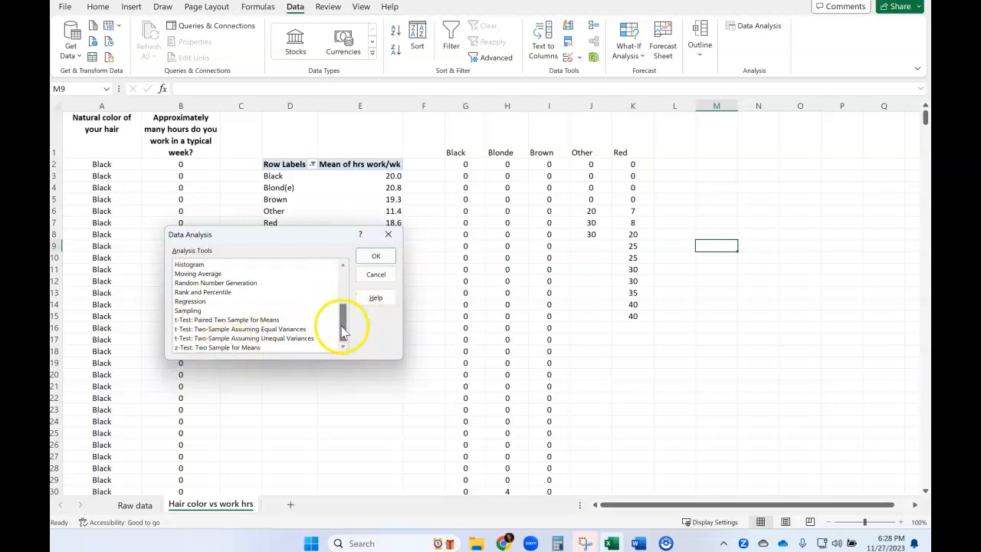
pyautogui.moveTo(344, 329); pyautogui.dragTo(348, 288)
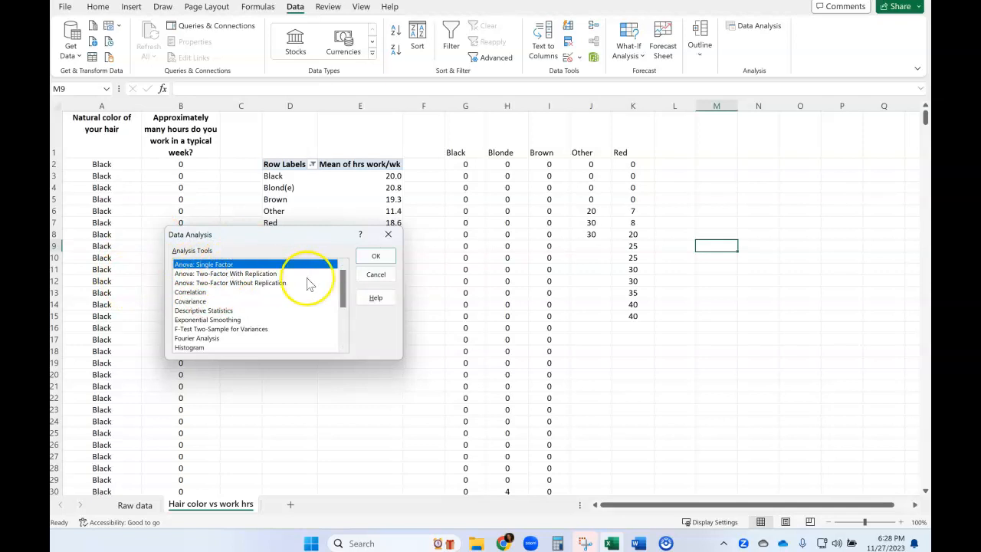
pyautogui.click(373, 258)
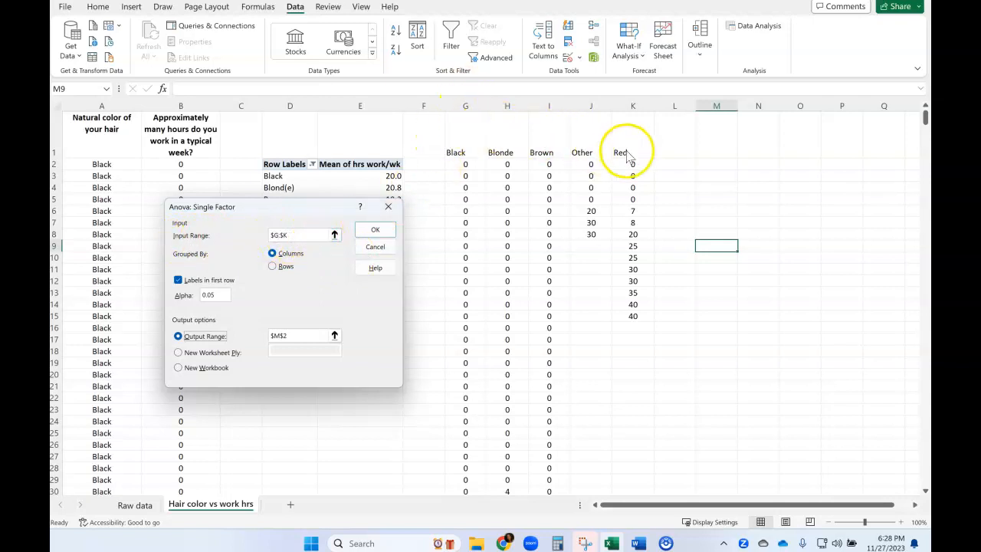
pyautogui.moveTo(294, 236); pyautogui.dragTo(268, 235)
pyautogui.press('BackSpace')
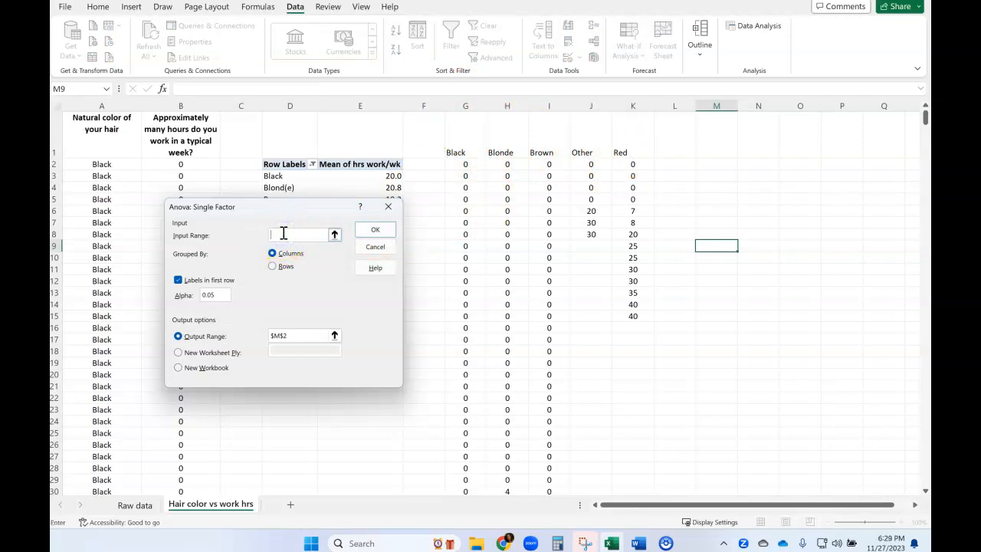
pyautogui.moveTo(465, 105); pyautogui.dragTo(628, 116)
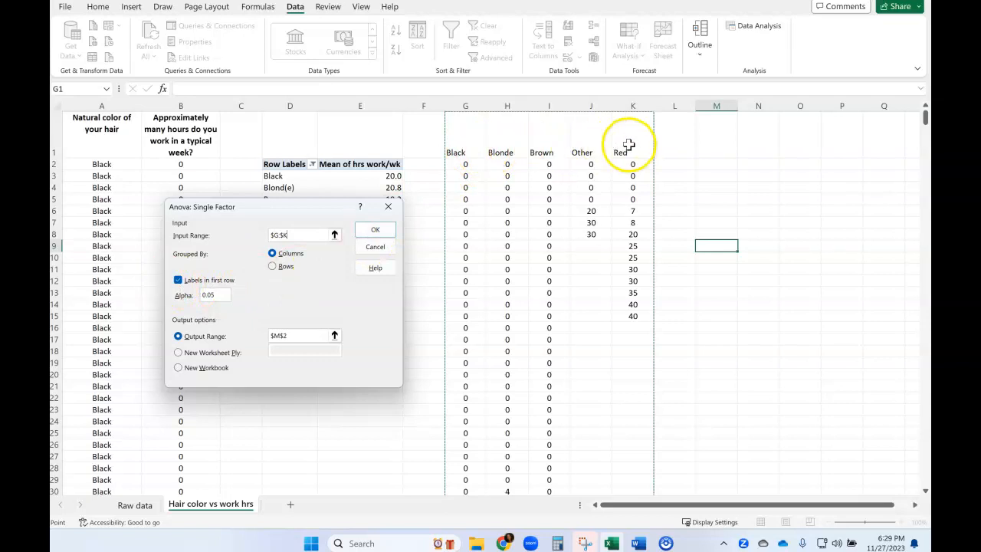
pyautogui.click(210, 297)
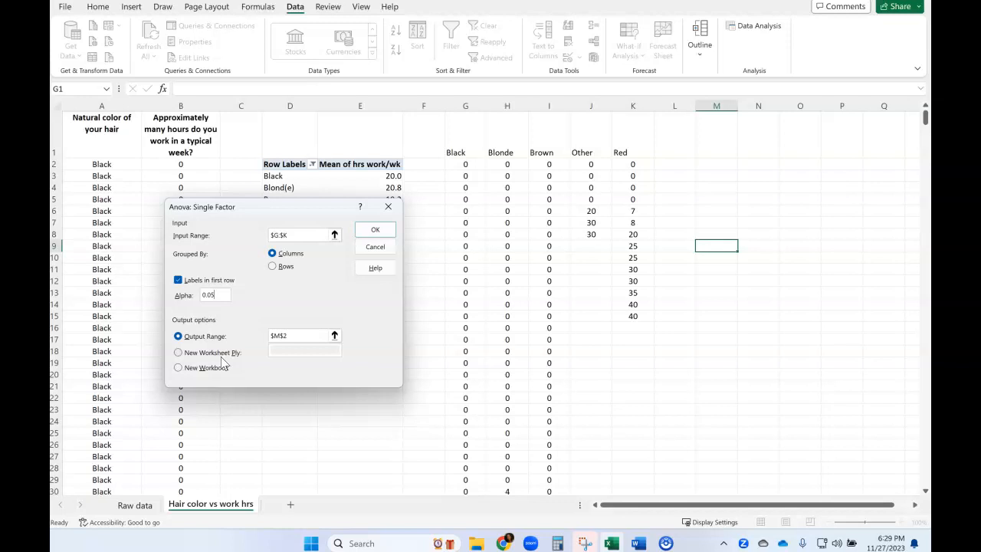
pyautogui.click(375, 246)
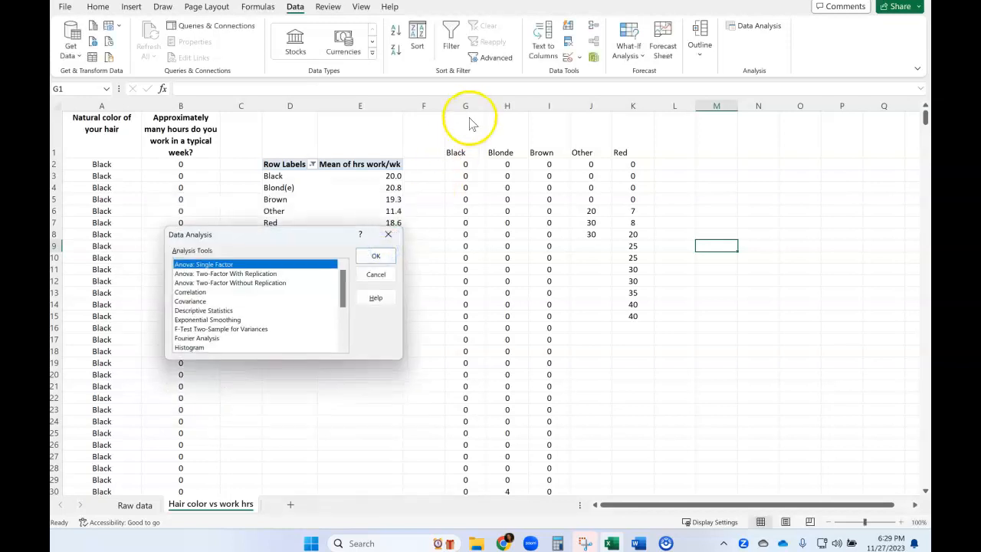
pyautogui.click(375, 256)
# - Move the five hair color columns of work hours from G:K to L:P and select cell D10
pyautogui.moveTo(466, 106); pyautogui.dragTo(832, 161)
pyautogui.click(311, 258)
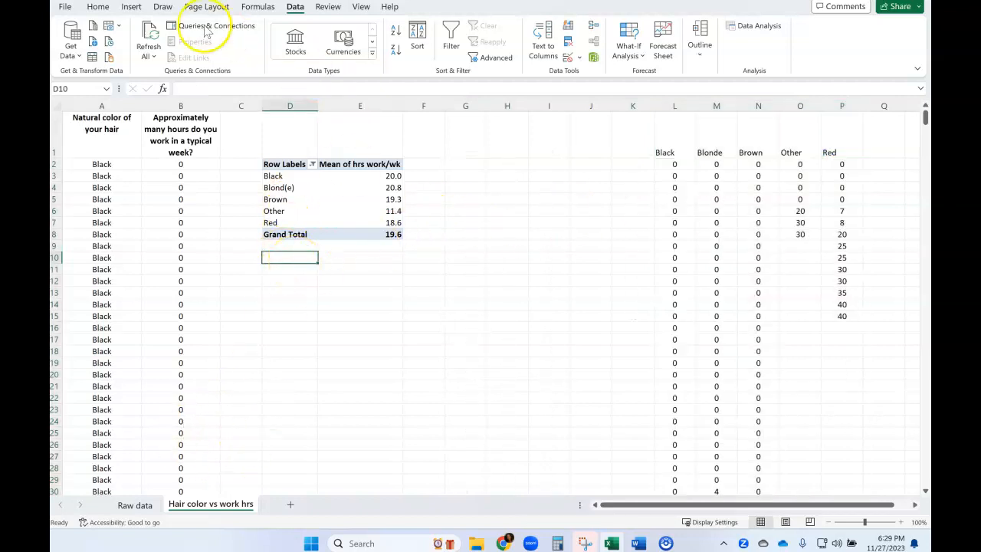
# - Start an Anova: Single Factor analysis again and set its input range to columns L:P
pyautogui.click(752, 33)
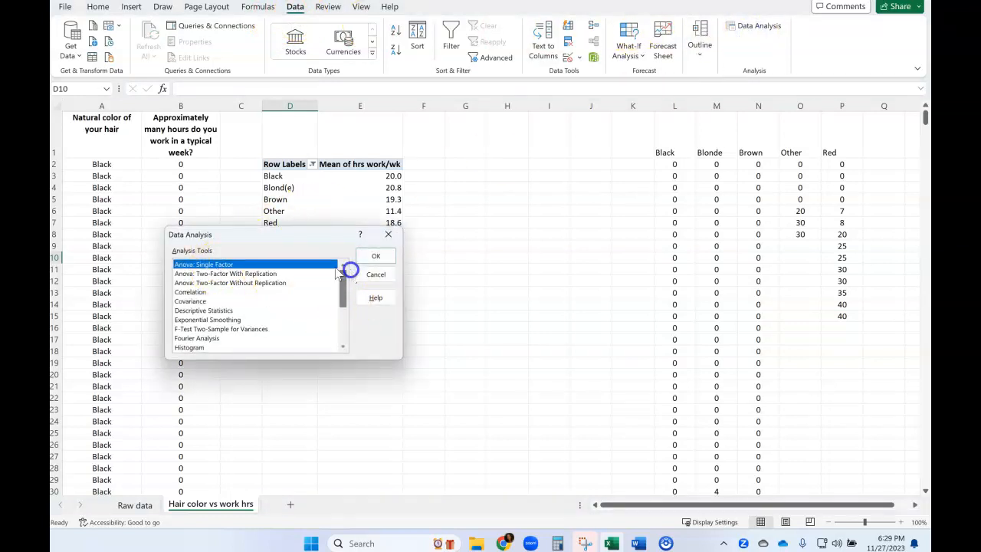
pyautogui.click(375, 257)
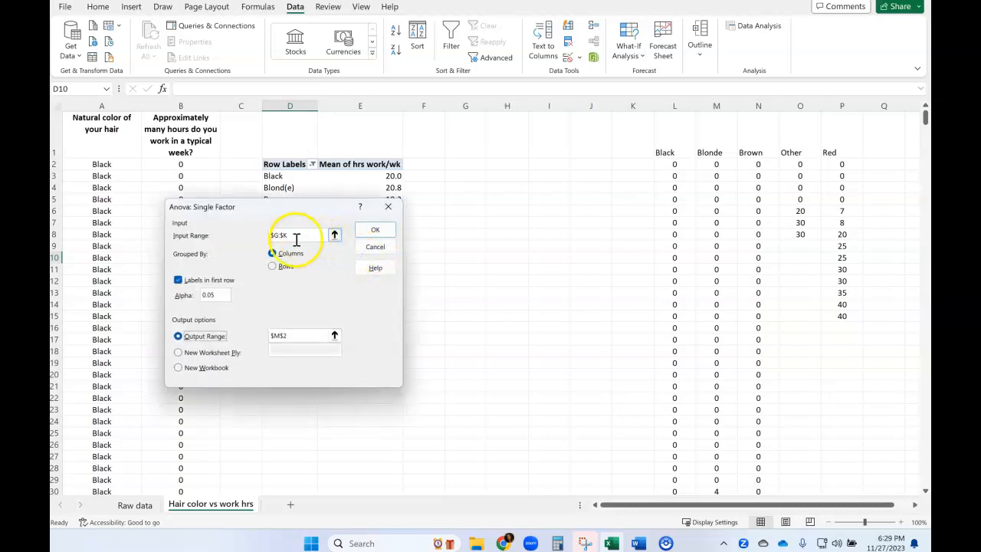
pyautogui.moveTo(292, 237); pyautogui.dragTo(273, 238)
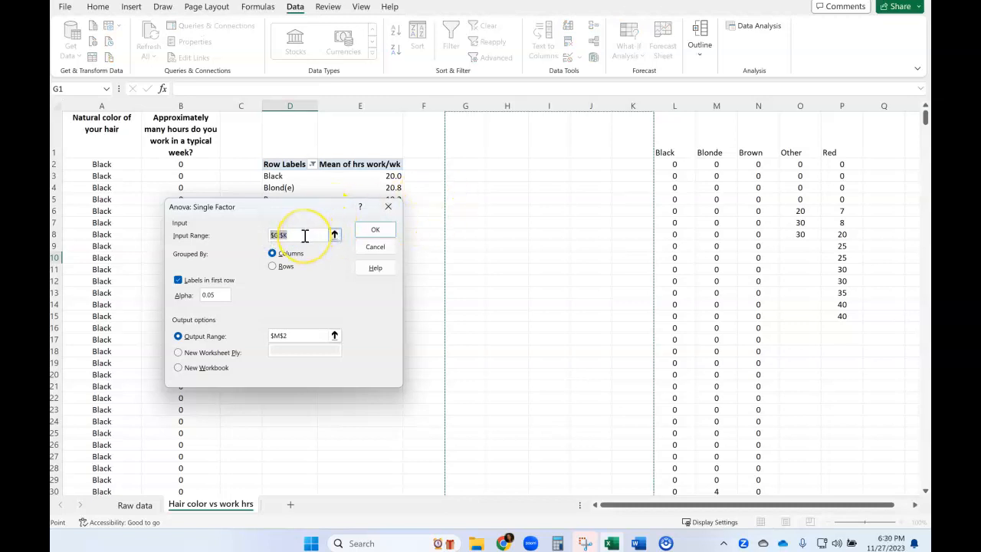
pyautogui.press('BackSpace')
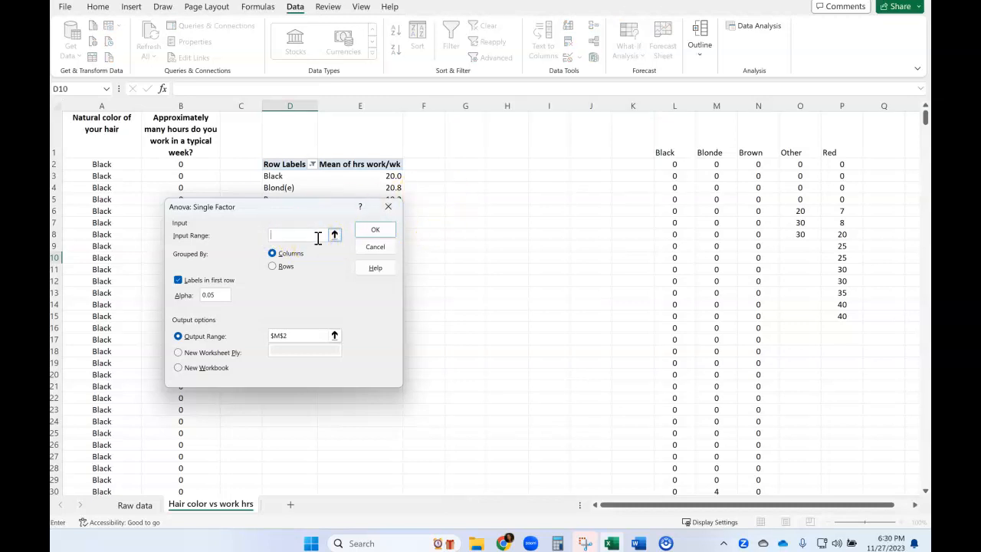
pyautogui.moveTo(678, 103); pyautogui.dragTo(834, 103)
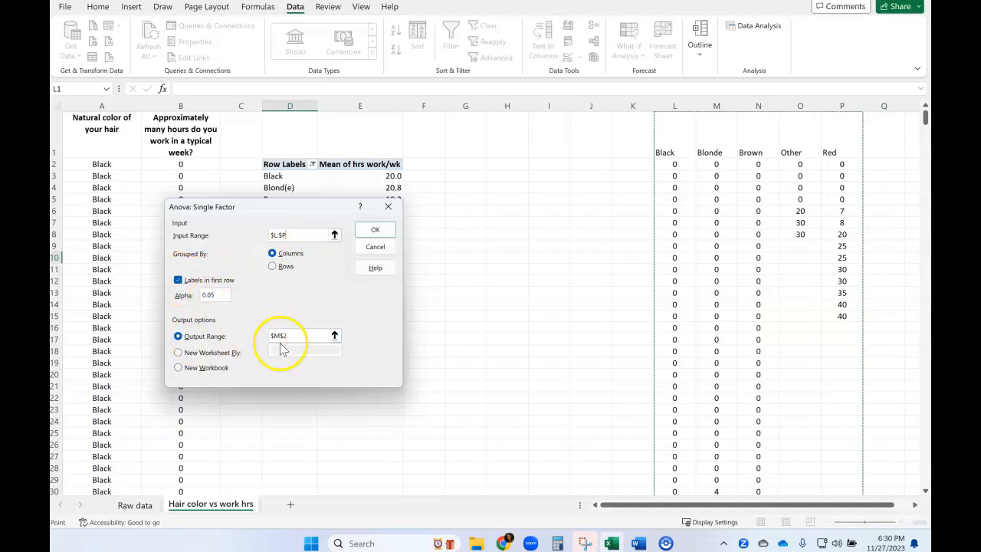
# - Set the output range to cell D10 and generate the ANOVA table, keeping labels in first row and alpha 0.05
pyautogui.moveTo(311, 207); pyautogui.dragTo(538, 112)
pyautogui.click(520, 240)
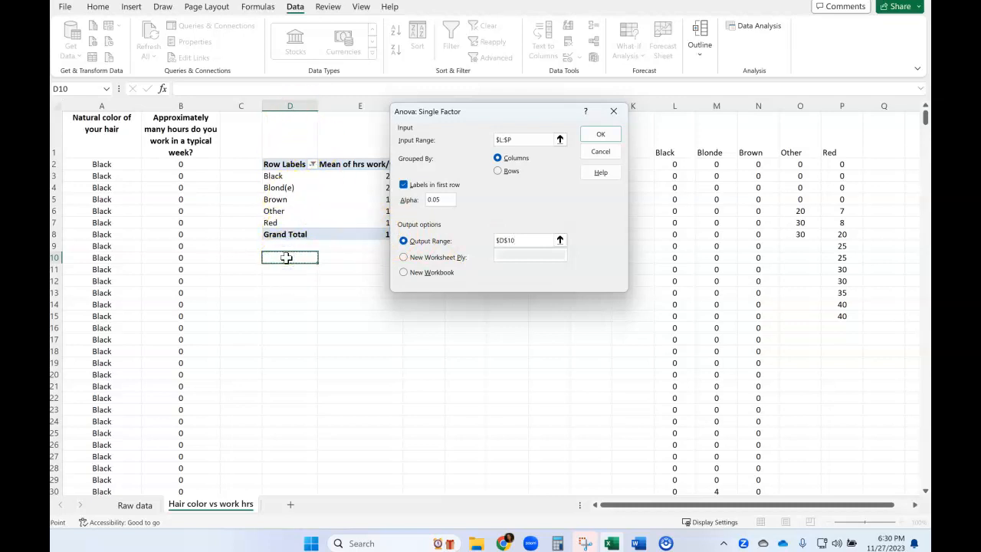
pyautogui.click(599, 135)
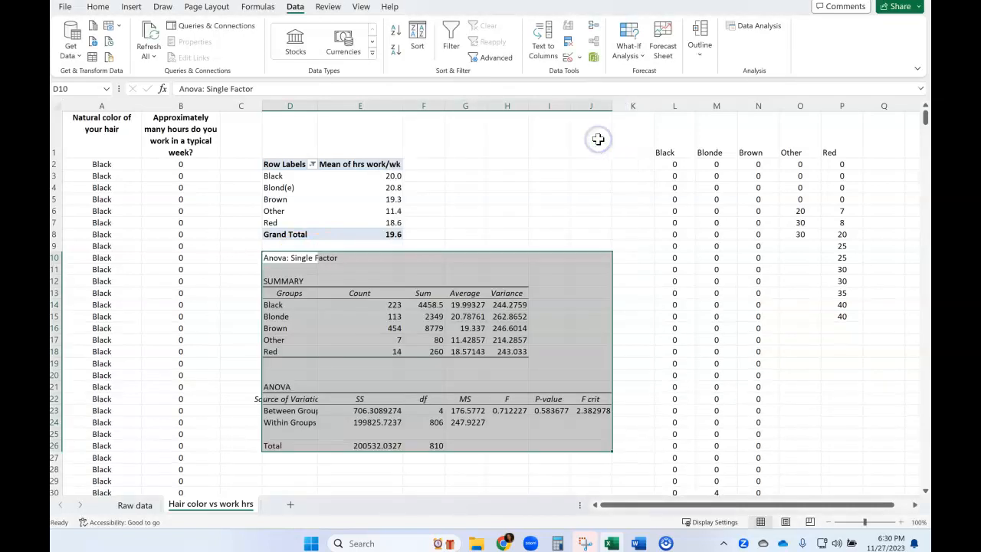
pyautogui.click(482, 224)
pyautogui.click(482, 470)
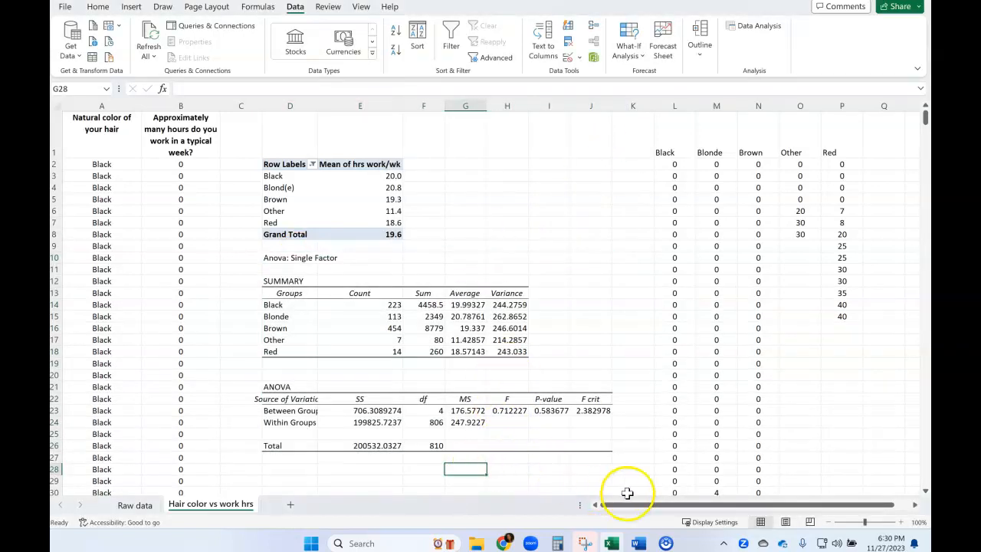
# - Examine the F, F crit, P-value and between-groups SS results, and compare the Black group's average with its pivot table mean
pyautogui.moveTo(588, 548)
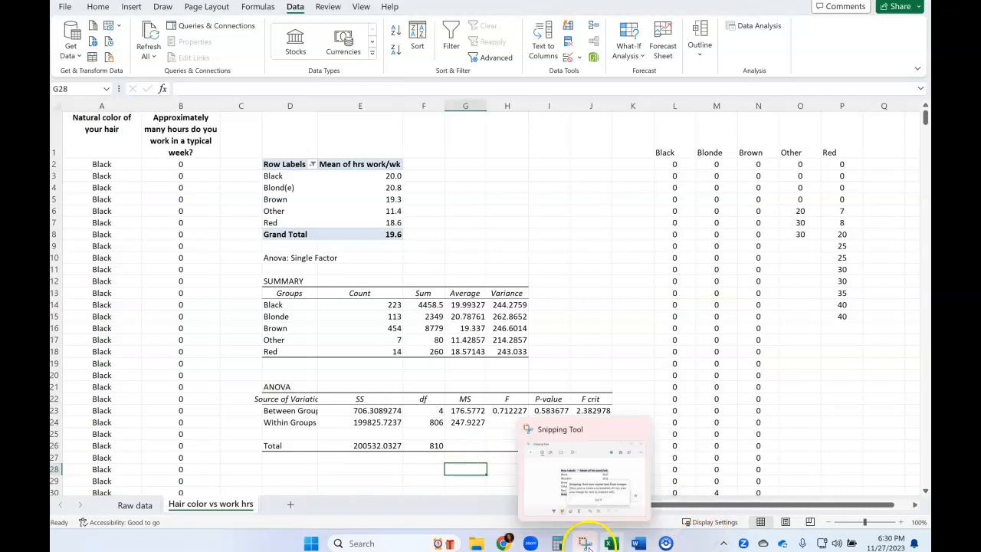
pyautogui.click(506, 411)
pyautogui.click(595, 411)
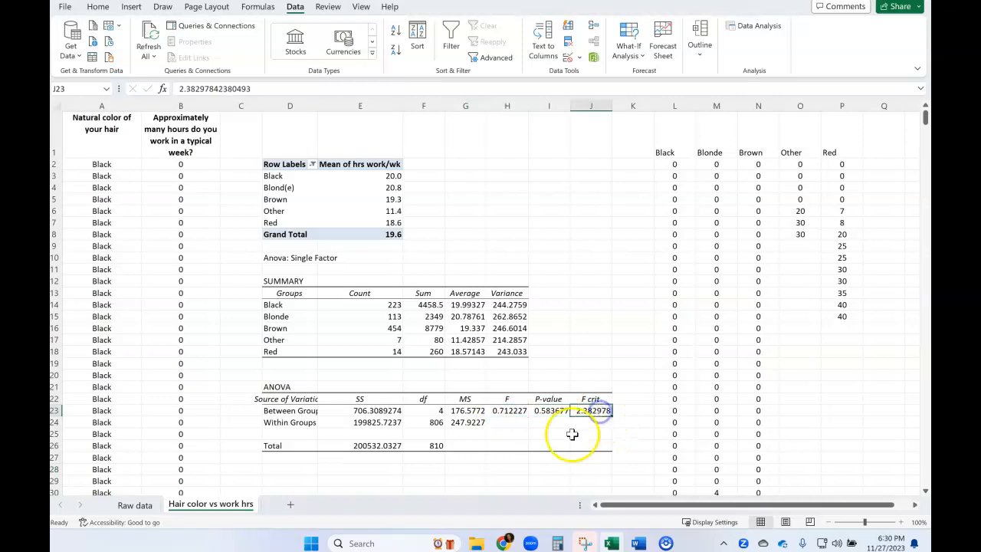
pyautogui.click(546, 413)
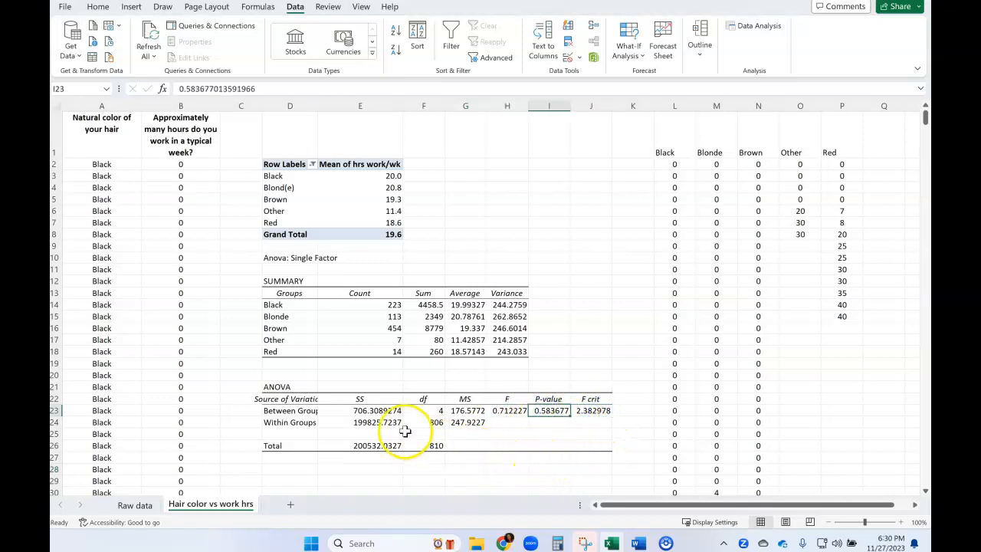
pyautogui.click(381, 411)
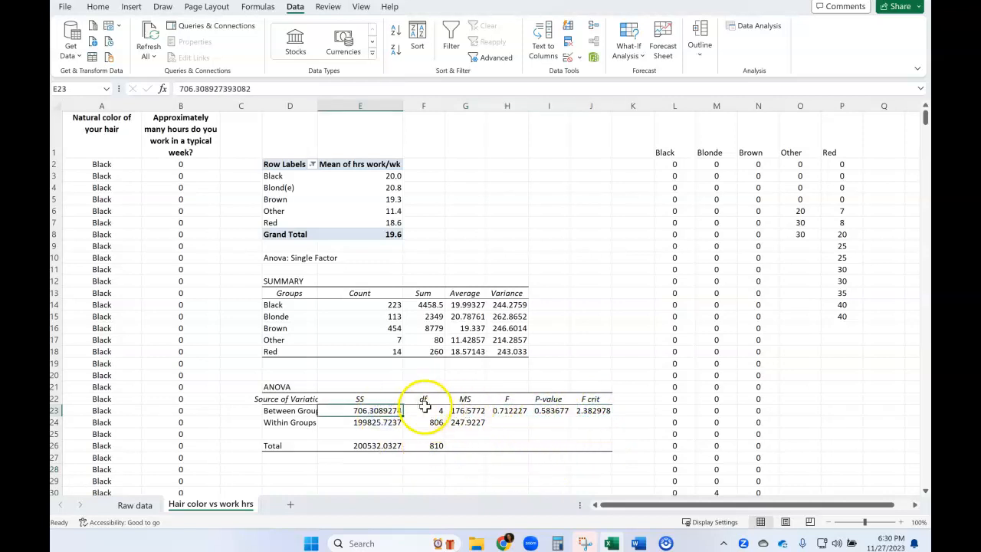
pyautogui.click(467, 304)
pyautogui.click(371, 178)
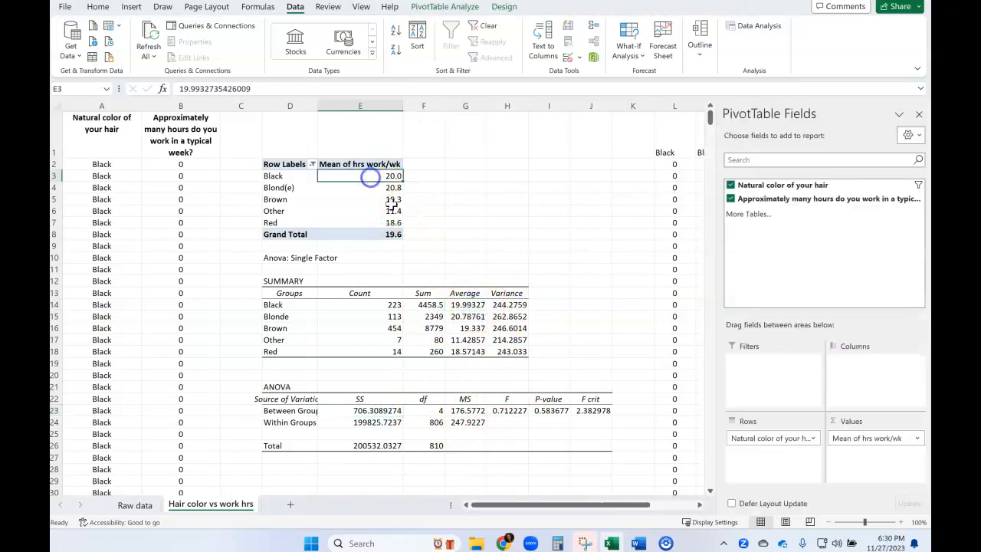
pyautogui.click(468, 304)
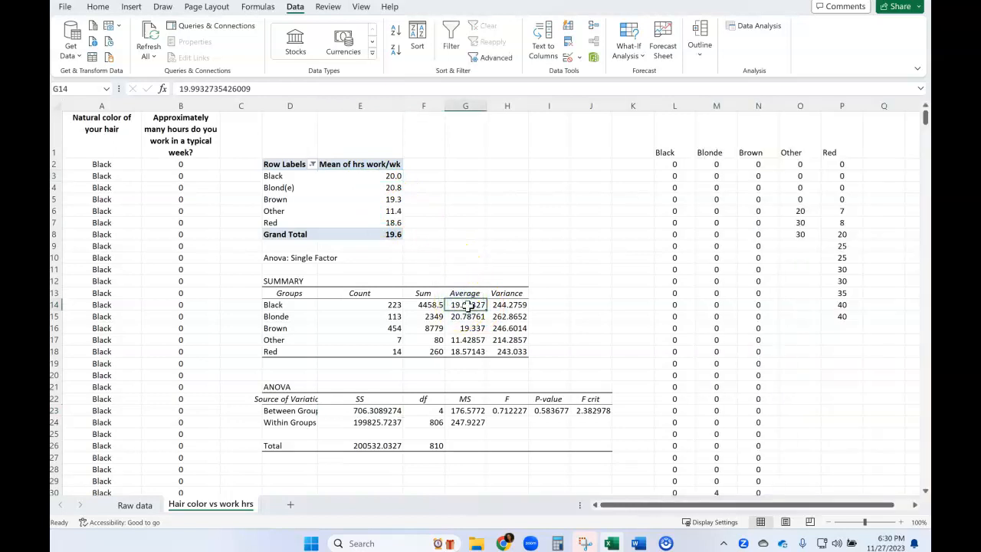
pyautogui.moveTo(366, 178)
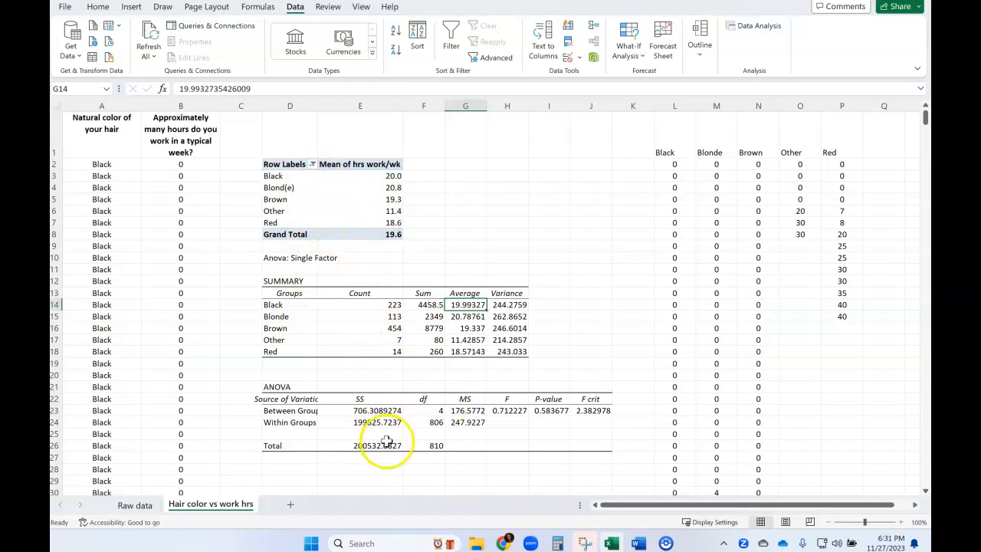
# - Switch to Snipping Tool and capture the complete Anova: Single Factor output, including the SUMMARY and ANOVA tables
pyautogui.click(585, 542)
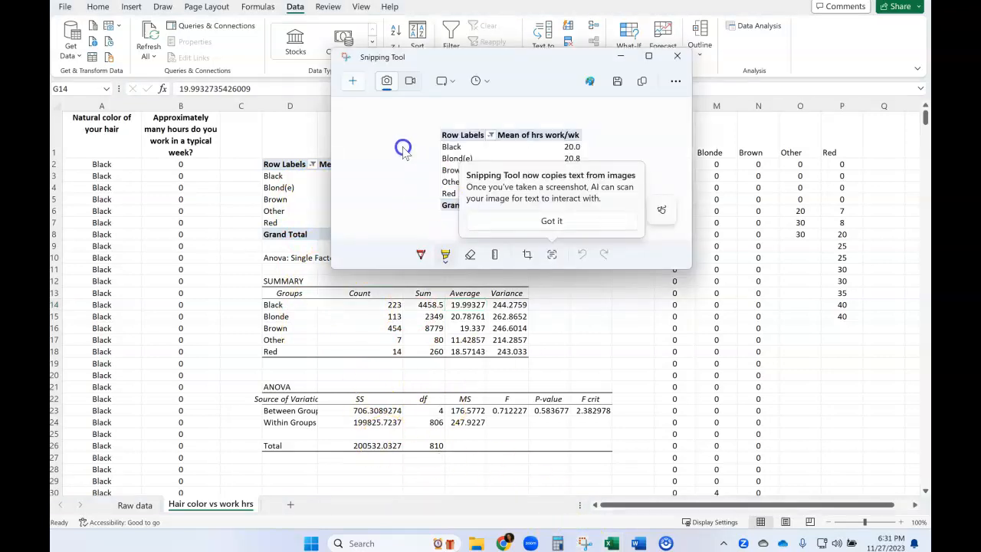
pyautogui.click(512, 222)
pyautogui.click(352, 82)
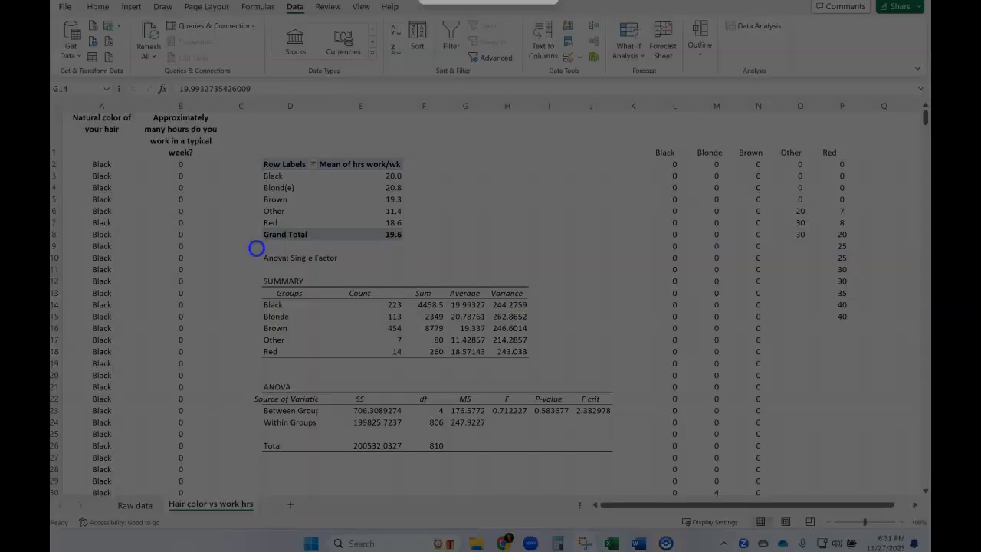
pyautogui.moveTo(257, 250); pyautogui.dragTo(621, 459)
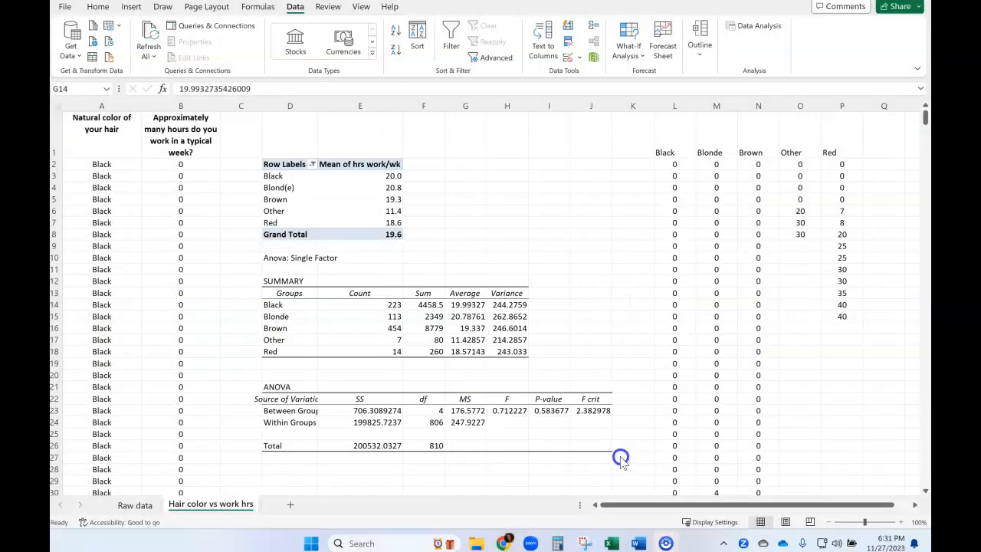
pyautogui.moveTo(638, 545)
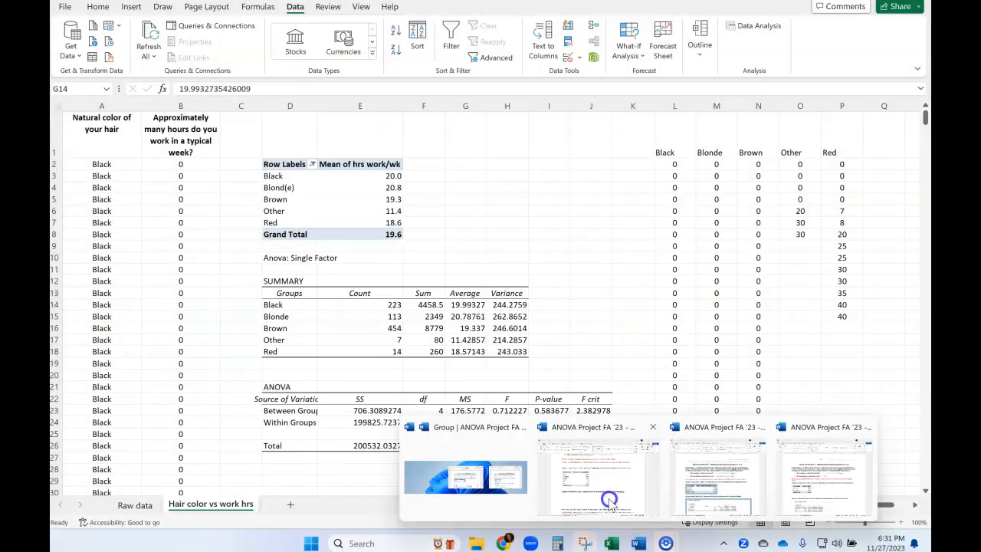